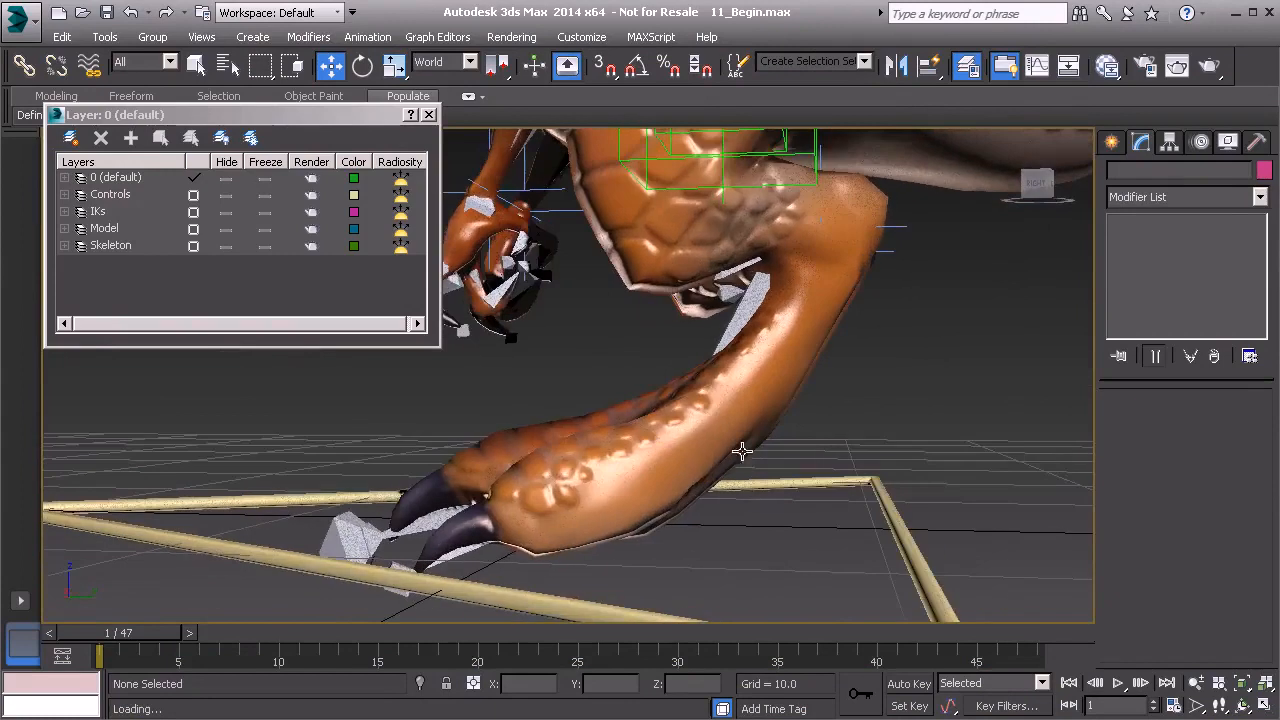
Display the viewport in wireframe and select the left foot bone Bn_L_Foot01.
middle_click_drag(606, 445, 697, 486, "alt")
middle_click_drag(716, 418, 736, 494, "alt")
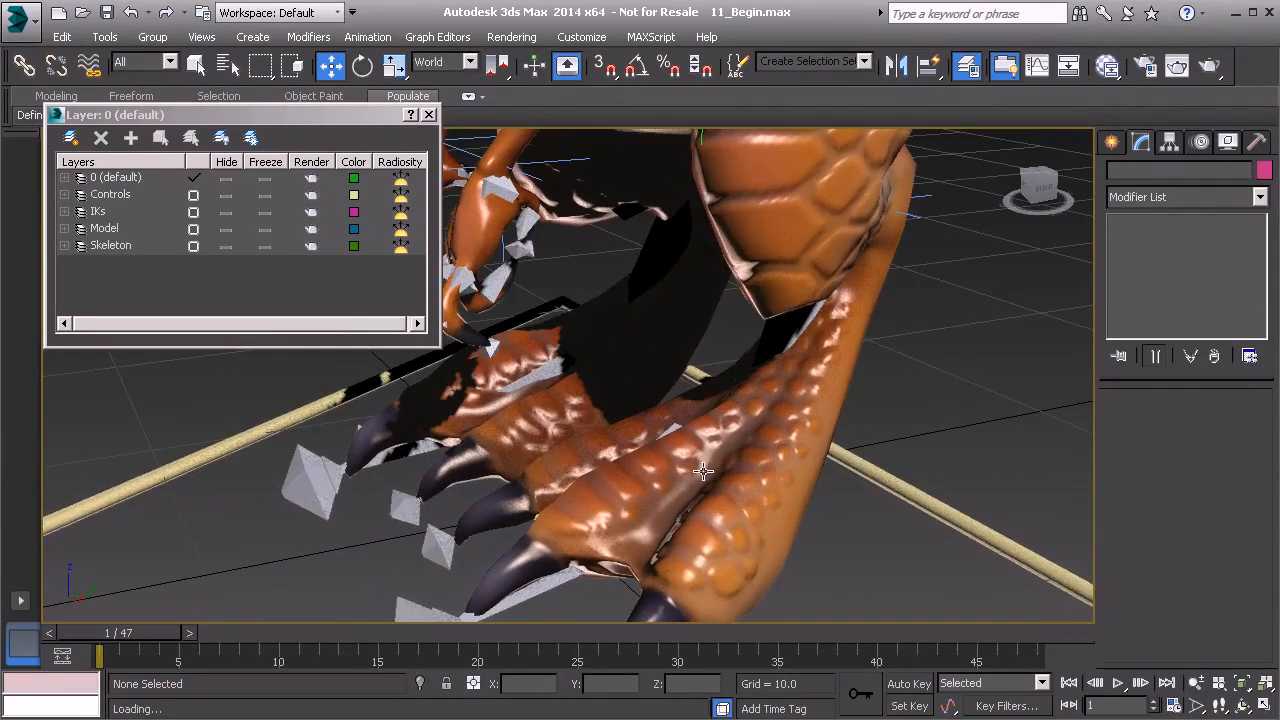
key("F3")
middle_click_drag(708, 450, 724, 462, "alt")
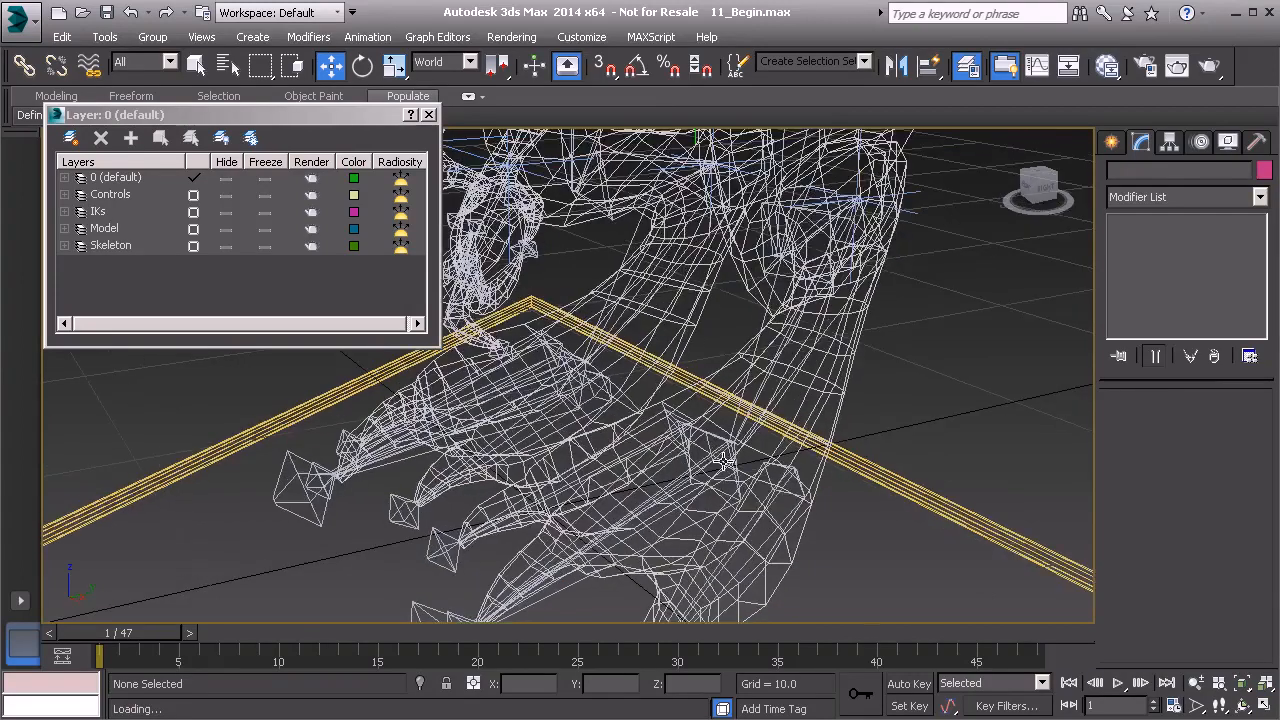
left_click(739, 485)
left_click(739, 485)
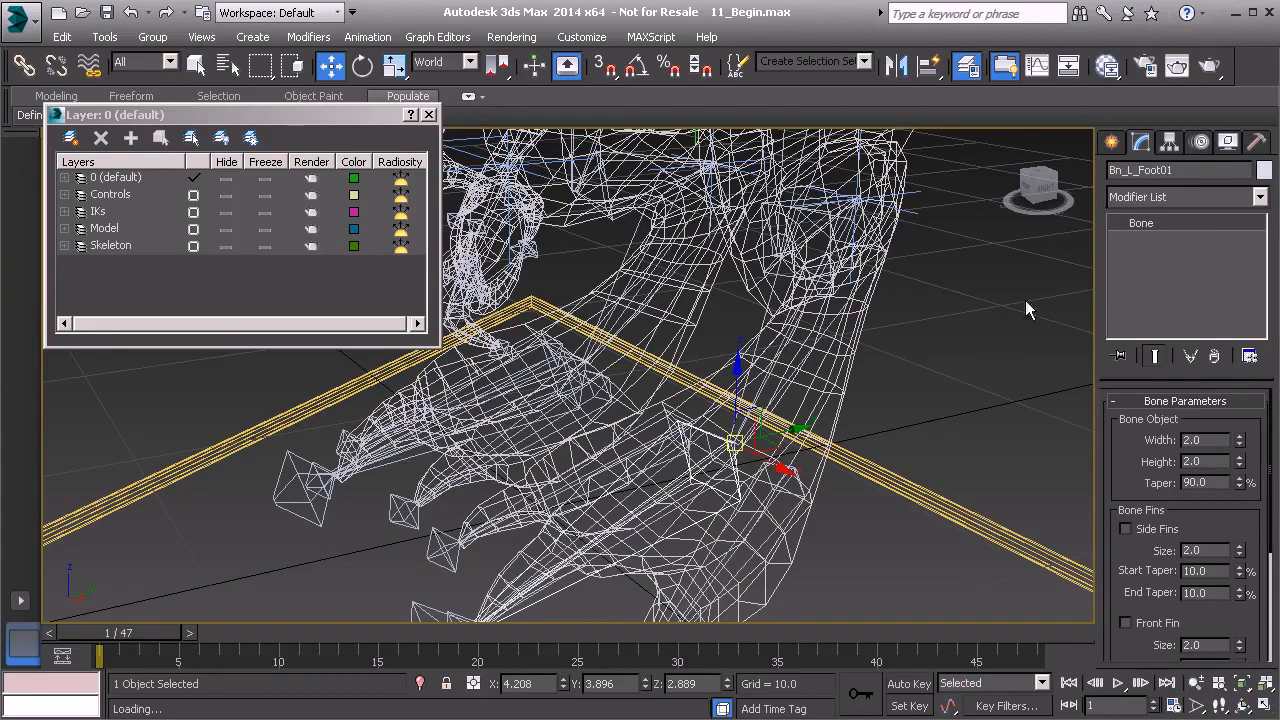
middle_click_drag(733, 440, 699, 426, "alt")
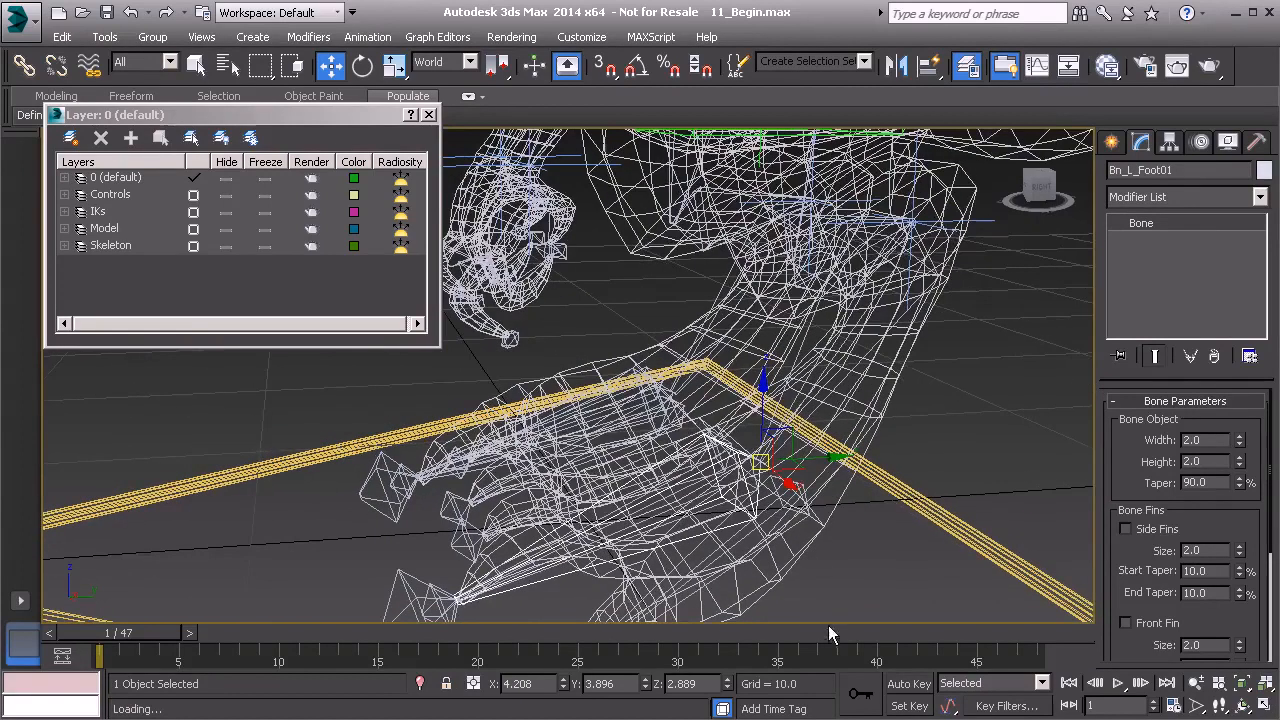
With Auto Key on at frame 20, rotate the left foot bone so the toes bend down.
left_click(908, 683)
left_click_drag(130, 634, 493, 643)
key("w")
middle_click_drag(687, 486, 690, 433, "alt")
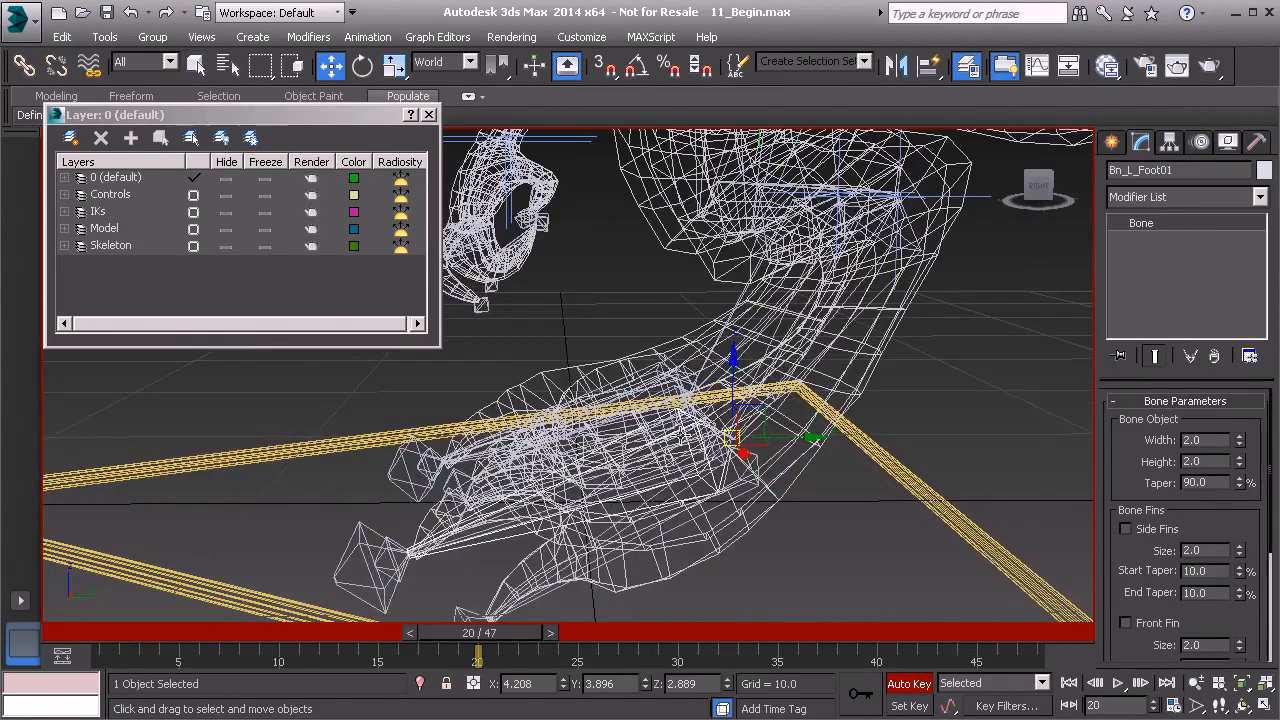
key("e")
left_click_drag(684, 390, 651, 531)
middle_click_drag(651, 531, 757, 474, "alt")
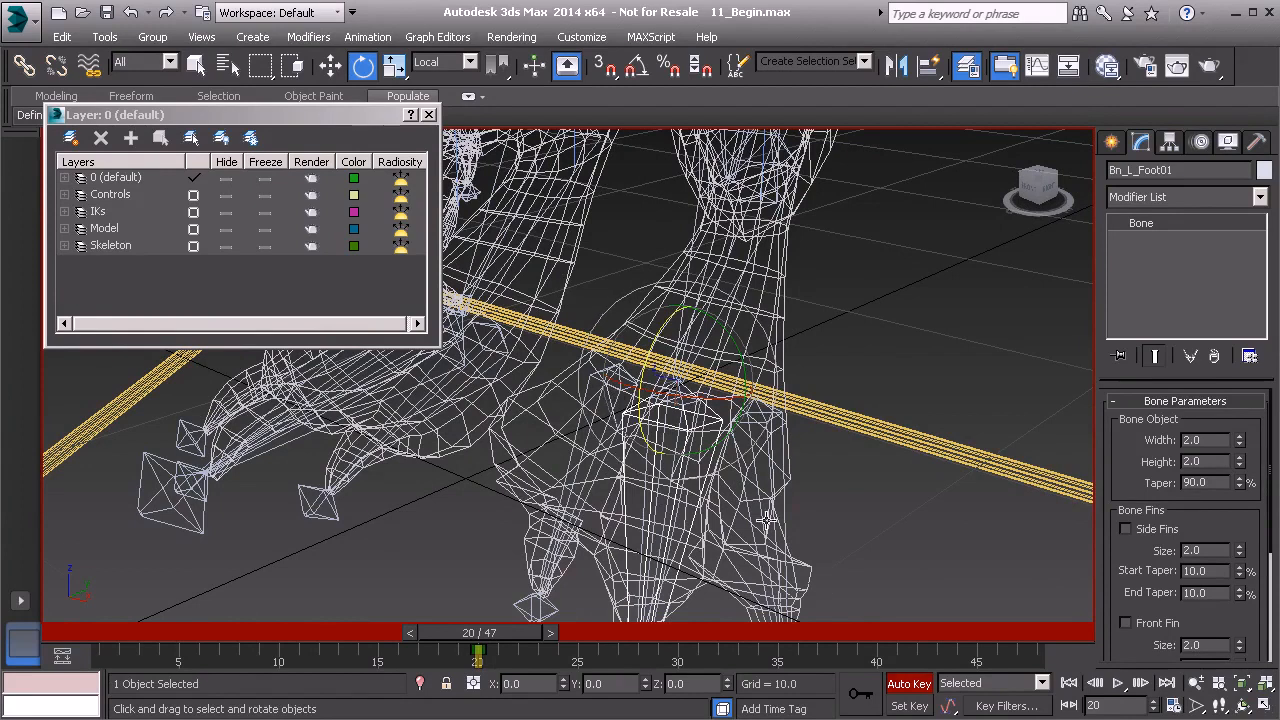
middle_click_drag(707, 418, 637, 395, "alt")
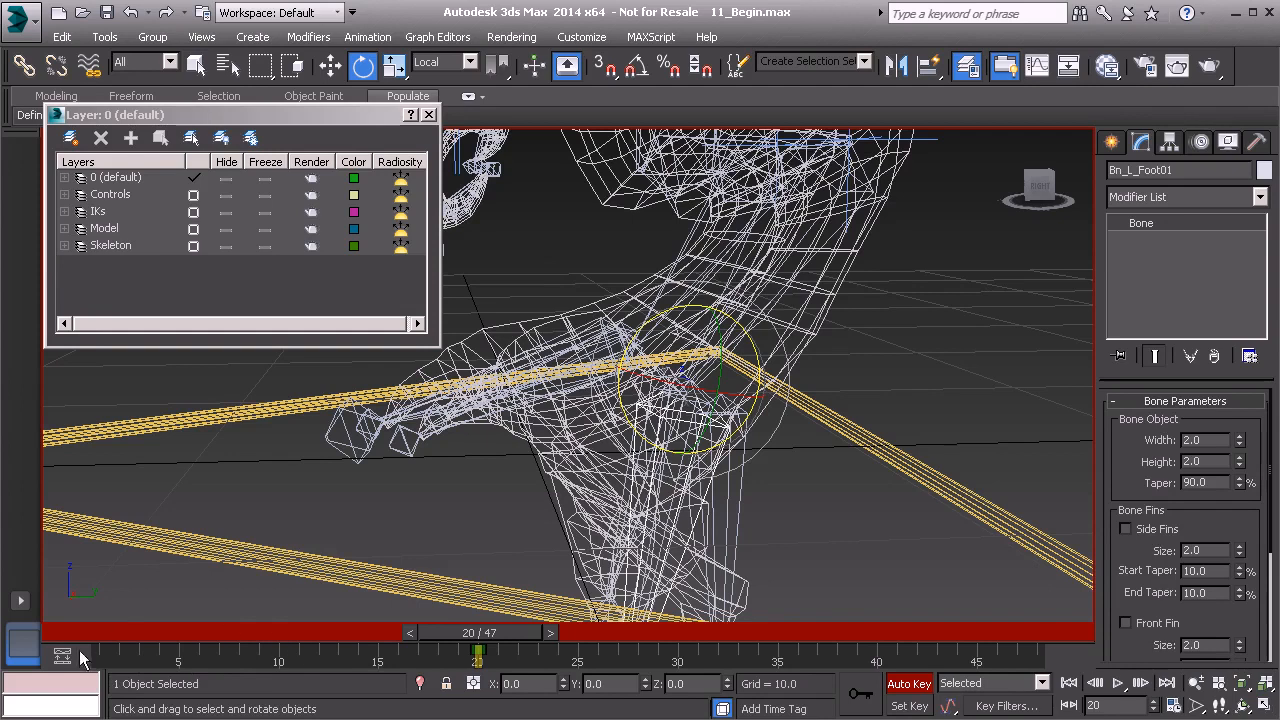
Extend the timeline's start time to frame 0 and go to frame 0.
mouse_move(470, 645)
left_mouse_down()
mouse_move(471, 633)
mouse_move(100, 633)
mouse_move(571, 633)
mouse_move(243, 633)
mouse_move(490, 633)
mouse_move(463, 655)
mouse_move(105, 650)
mouse_move(481, 655)
left_mouse_up()
key("e")
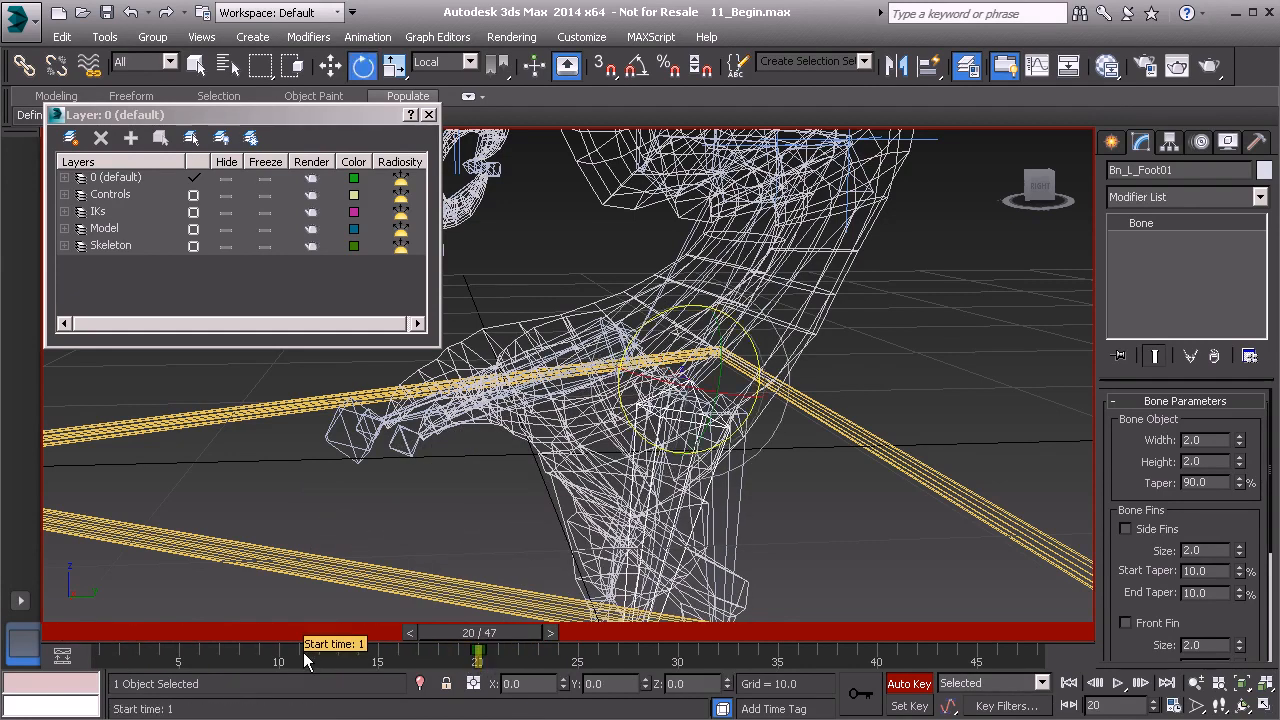
left_click_drag(303, 652, 314, 654, "ctrl+alt")
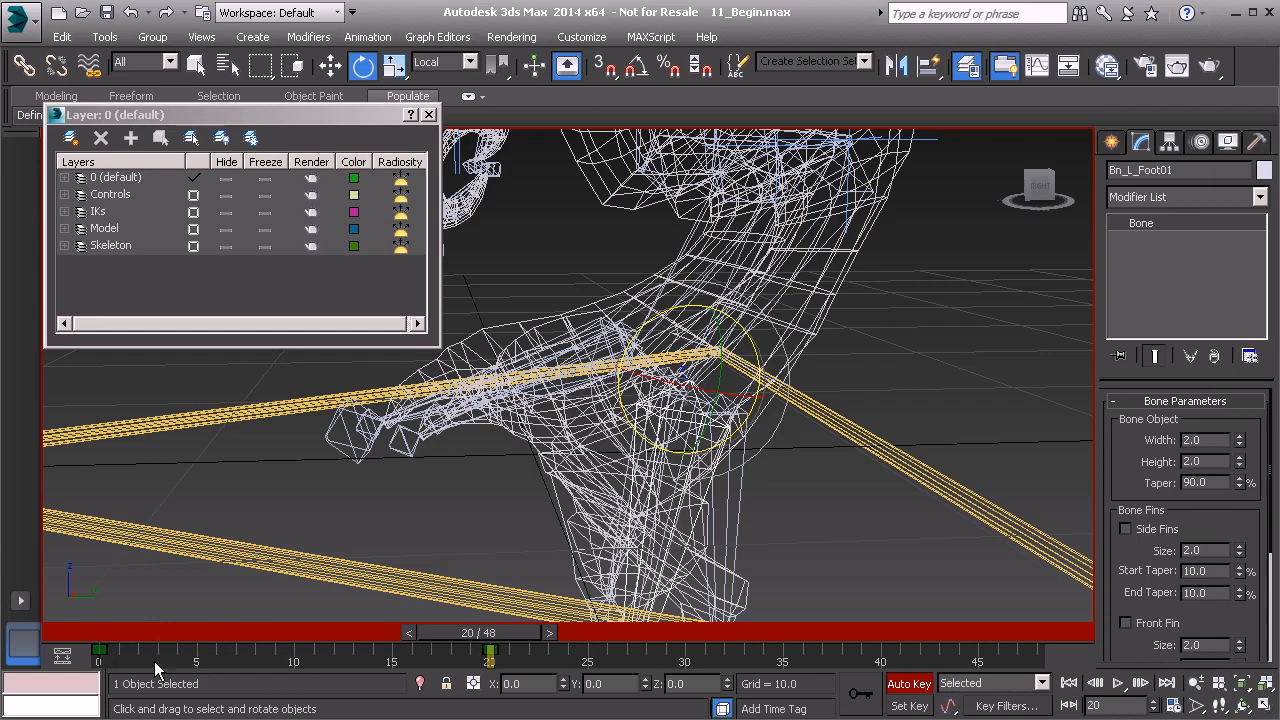
left_click_drag(145, 640, 42, 616)
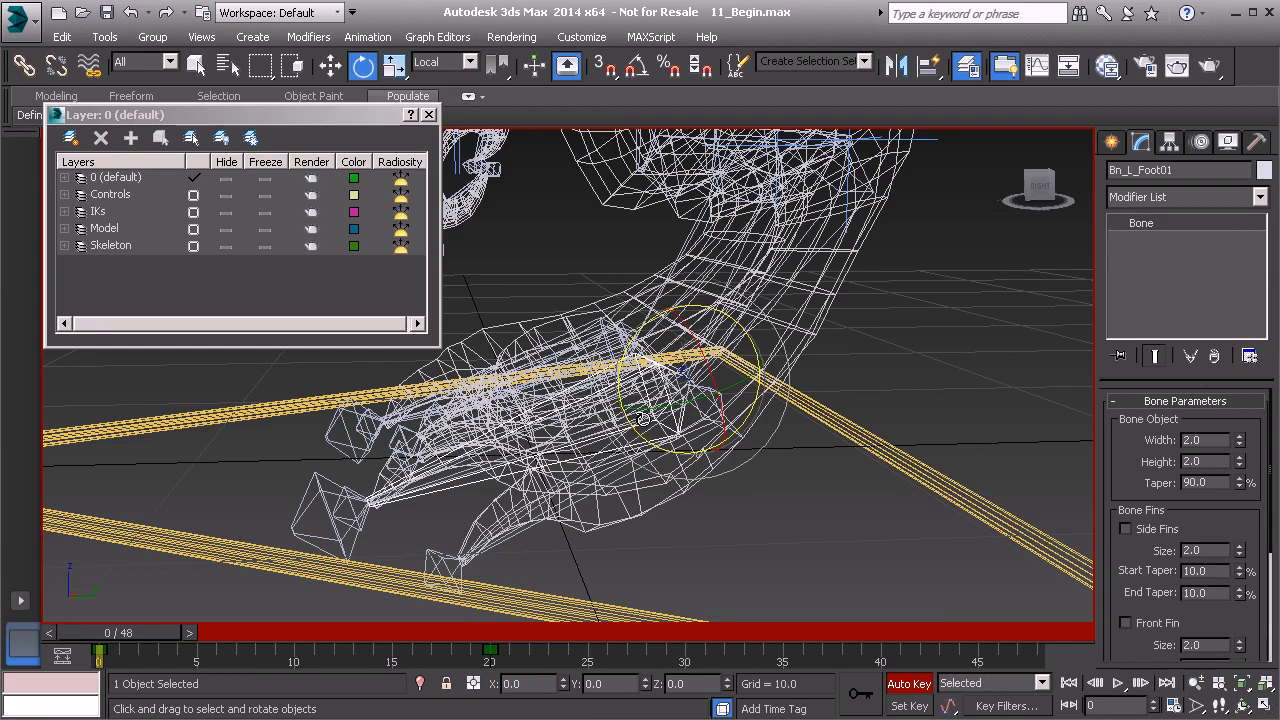
Delete the selected foot bone's animation and undo the deletion.
middle_click_drag(549, 428, 650, 445, "alt")
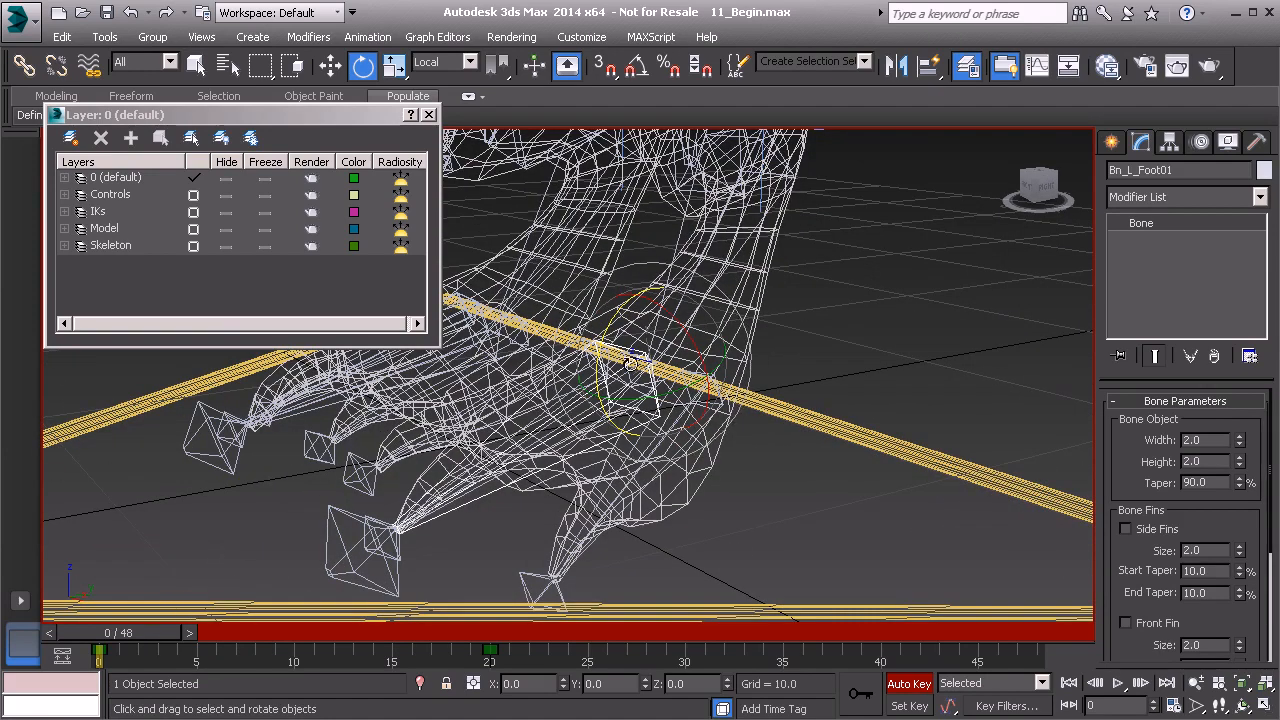
right_click(181, 509)
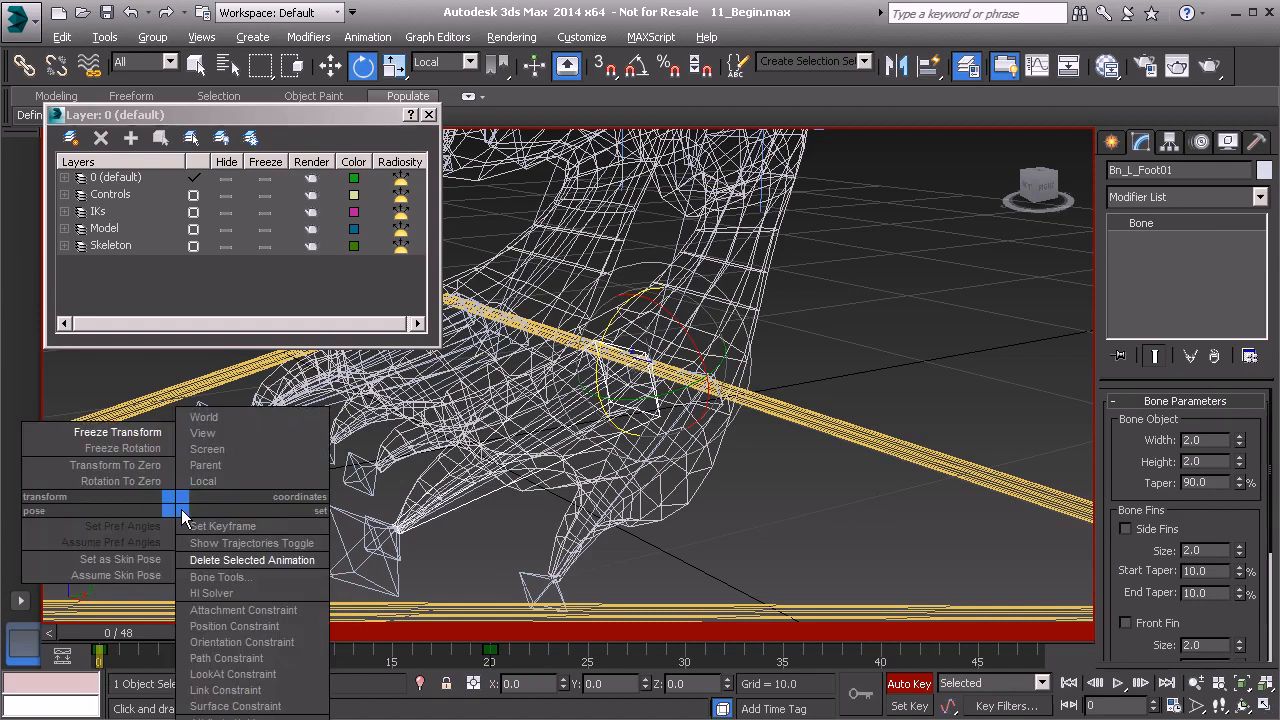
left_click(272, 560)
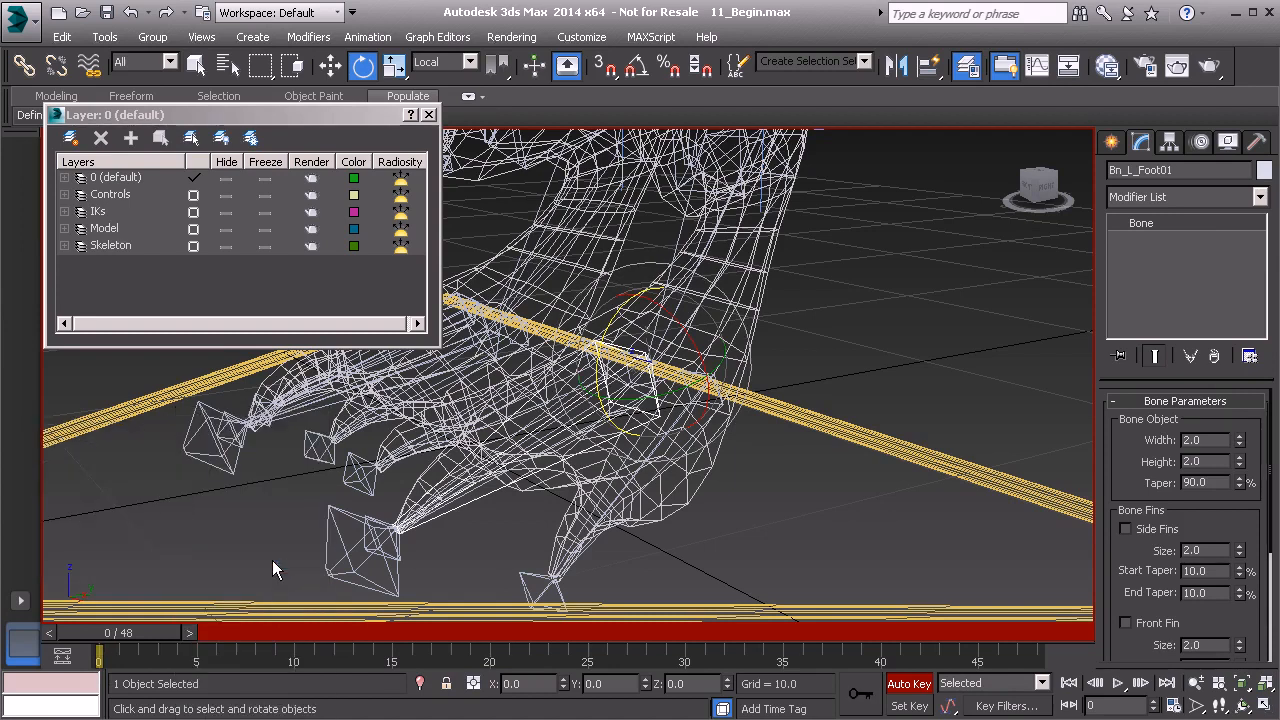
key("ctrl+z")
Return the viewport to shaded display to see the foot's skin at frame 0.
mouse_move(142, 631)
left_mouse_down()
mouse_move(395, 645)
mouse_move(145, 640)
left_mouse_up()
key("e")
key("F3")
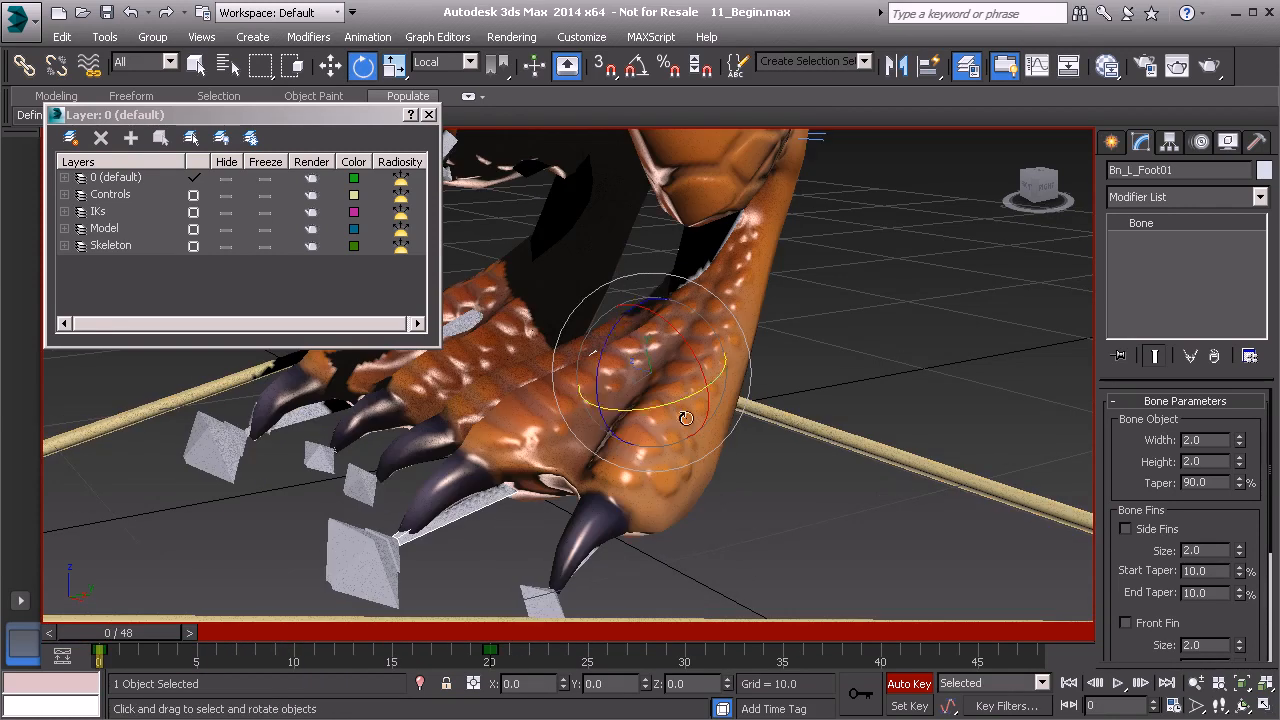
middle_click_drag(610, 437, 255, 612, "alt")
left_click_drag(143, 643, 182, 633)
middle_click_drag(590, 430, 663, 501, "alt")
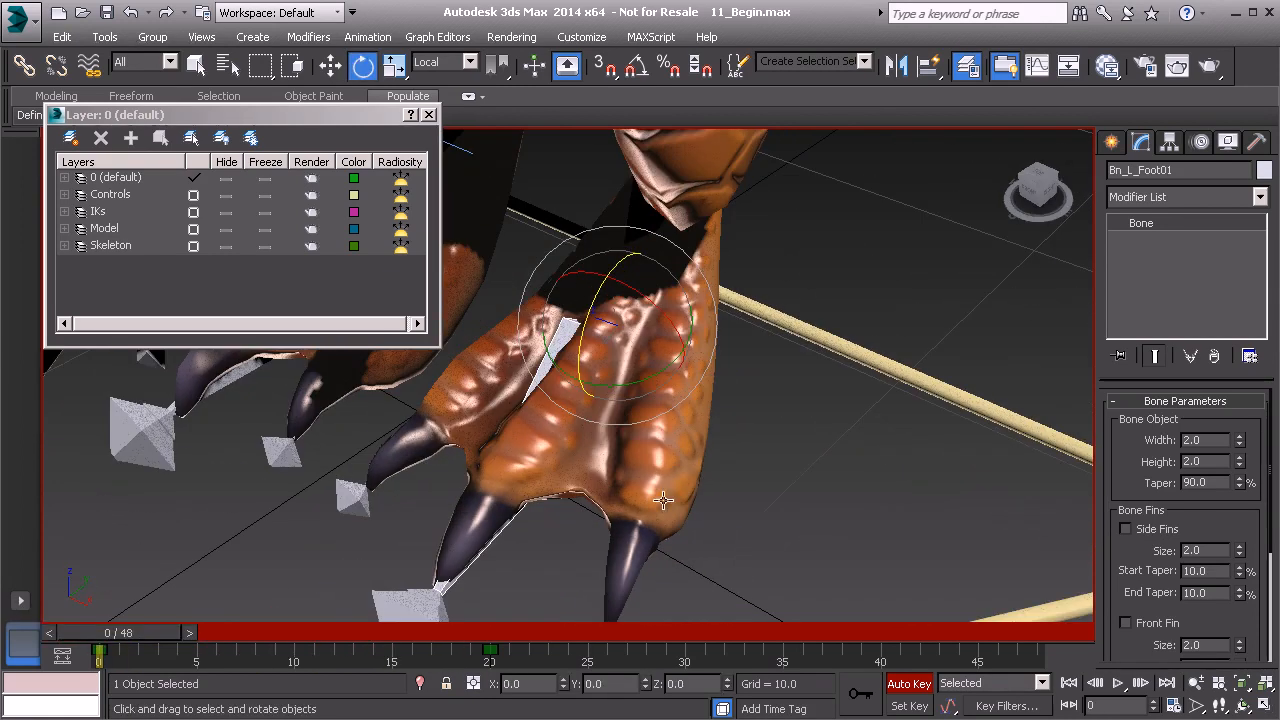
middle_click_drag(645, 455, 586, 440, "alt")
Select the DinoBody mesh, edit the envelopes of its Skin modifier and choose the left foot's outer toe bone.
left_click(693, 449)
middle_click_drag(728, 460, 720, 420, "alt")
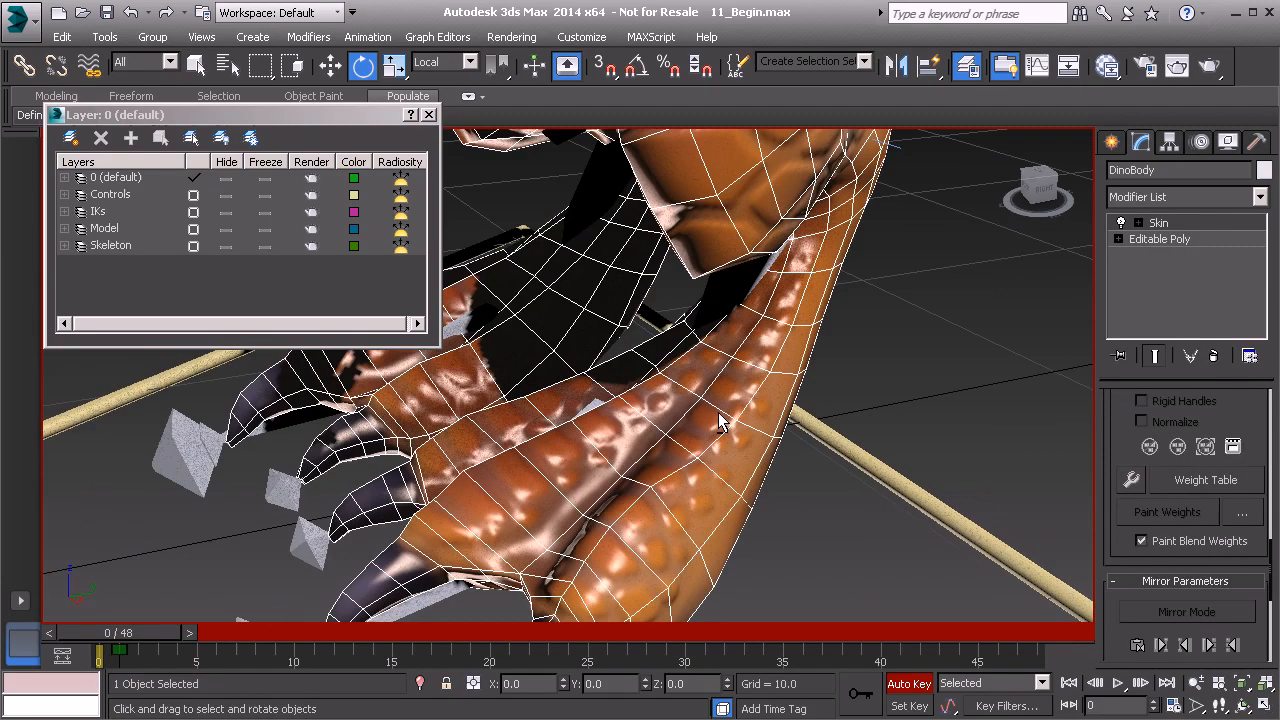
left_click(1216, 221)
key("w")
middle_click_drag(896, 437, 663, 486, "alt")
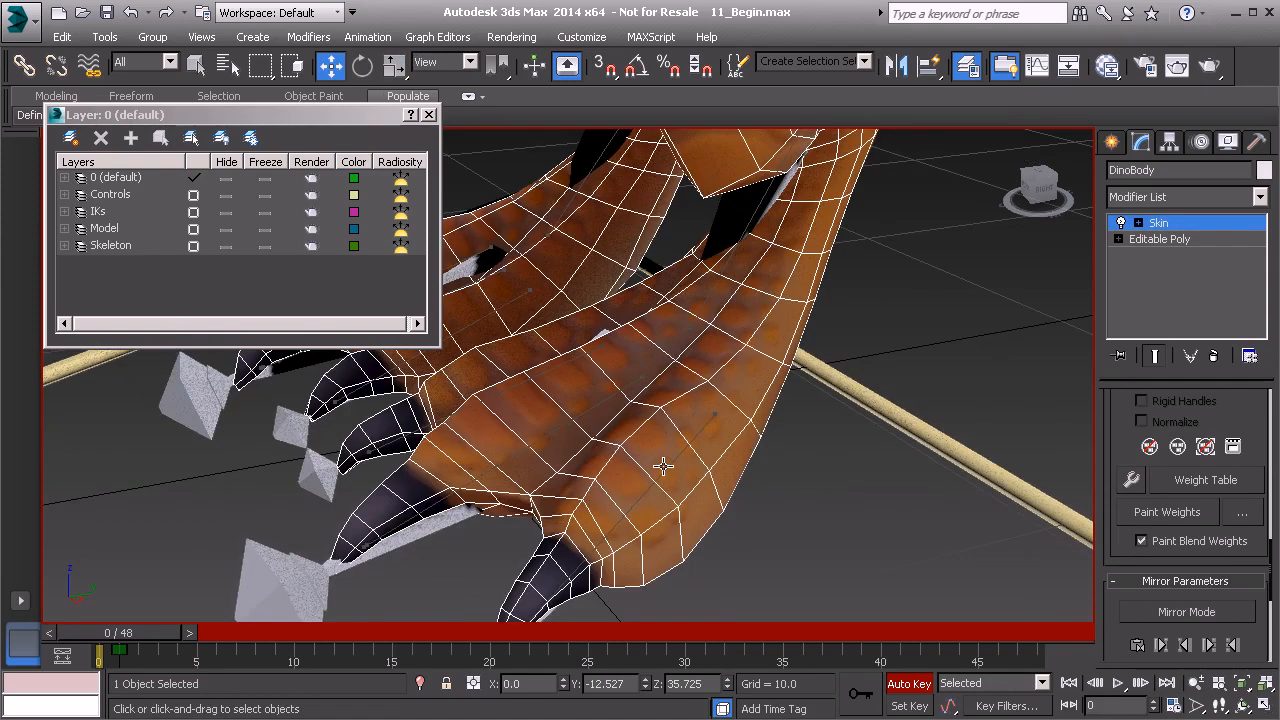
left_click(663, 466)
middle_click_drag(747, 500, 778, 405, "alt")
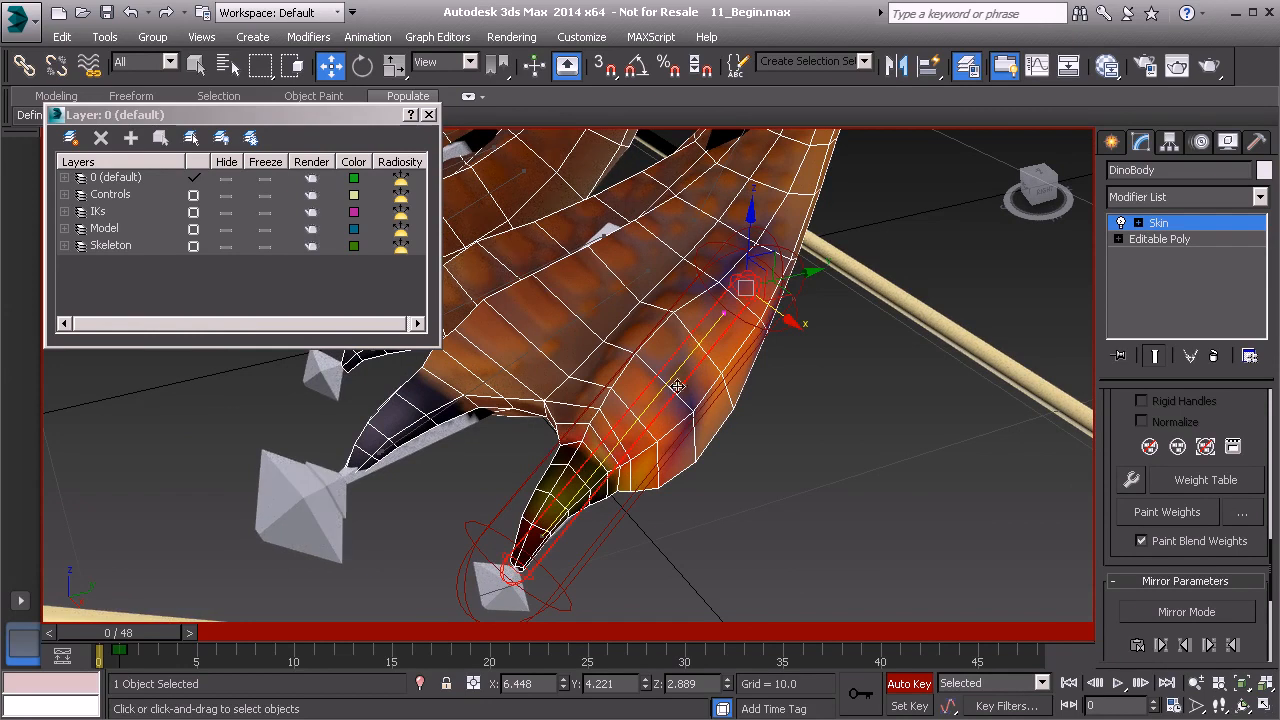
At frame 17 with Auto Key off, enlarge the outer envelope at the base of the left foot's outer toe.
left_click_drag(165, 632, 450, 632)
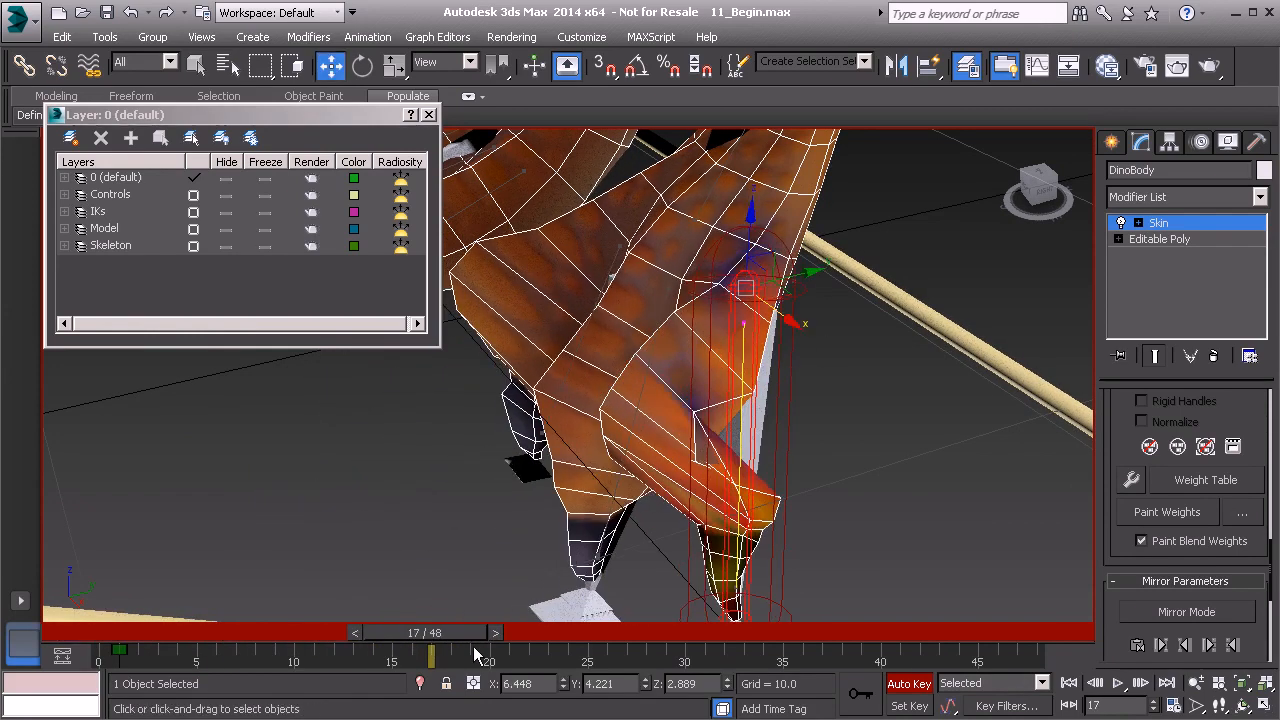
left_click(910, 683)
left_click(792, 299)
middle_click_drag(797, 310, 877, 302, "alt")
left_click_drag(864, 312, 991, 337)
middle_click_drag(991, 337, 670, 392, "alt")
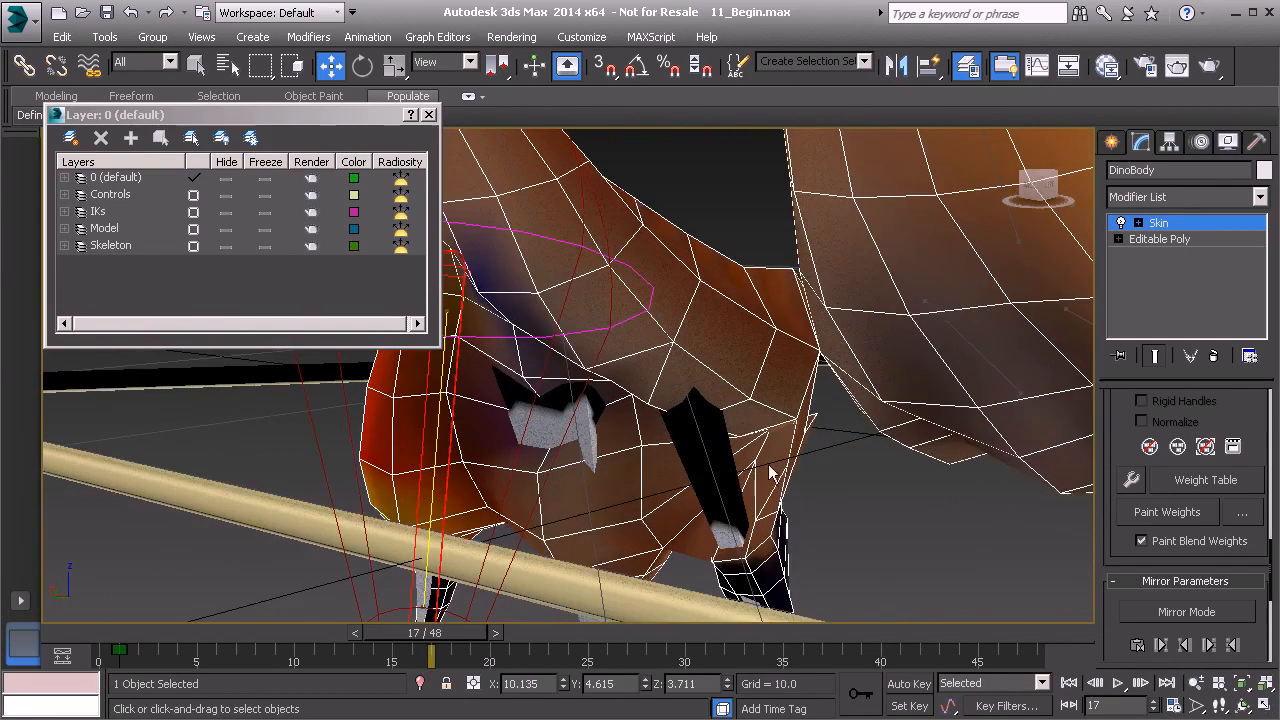
Choose the left foot's inner toe bone and enlarge its outer envelope at the claw end.
left_click(710, 458)
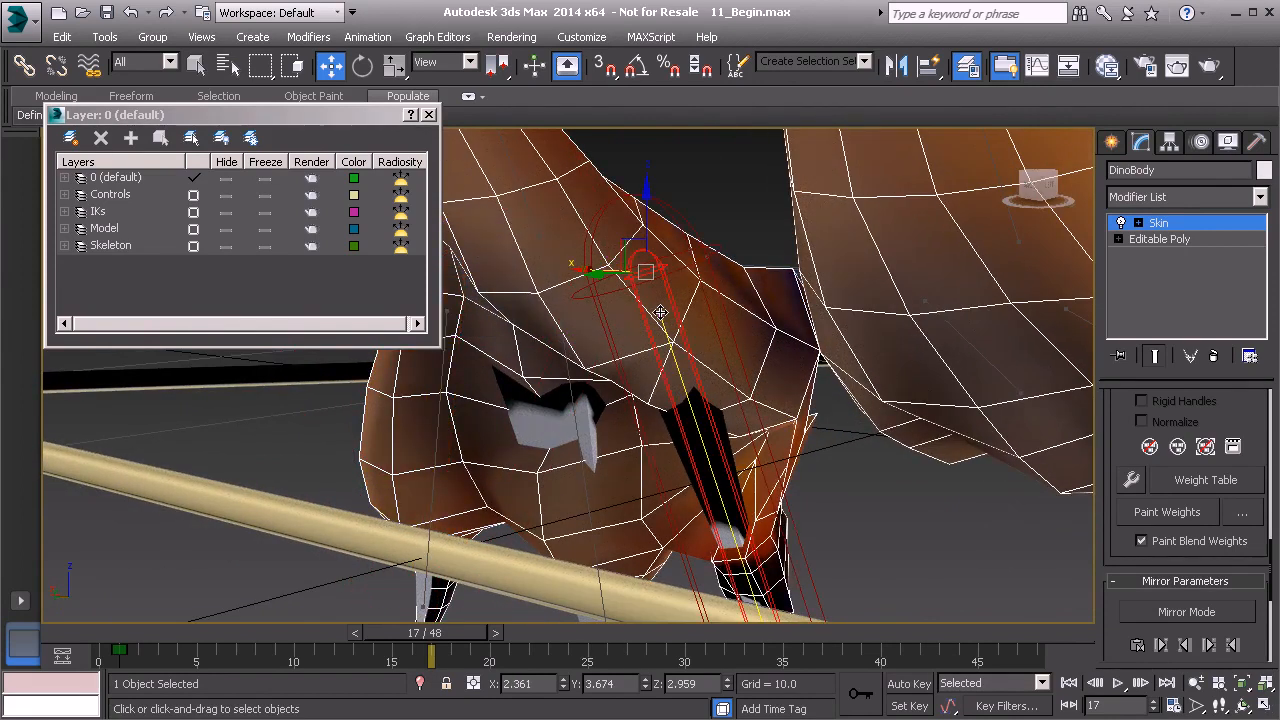
middle_click_drag(660, 320, 743, 404, "alt")
left_click(770, 478)
left_click_drag(776, 479, 860, 429)
right_click(860, 429)
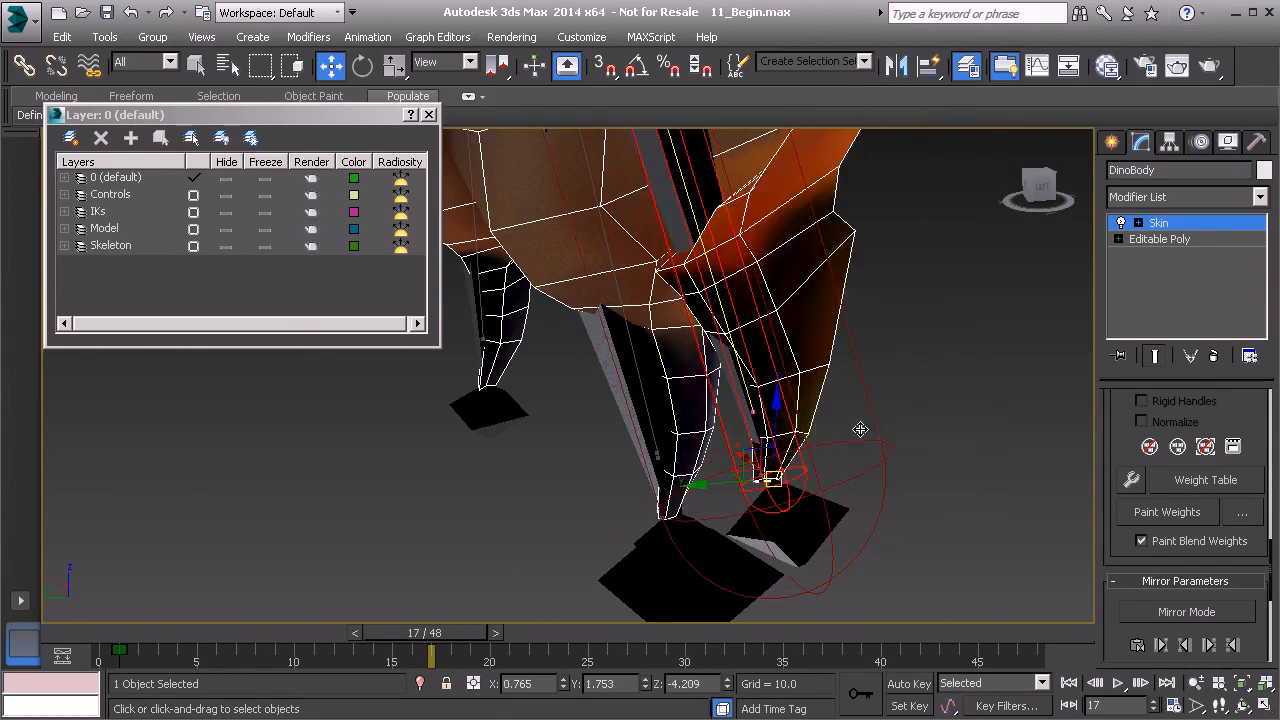
middle_click_drag(822, 492, 943, 486, "alt")
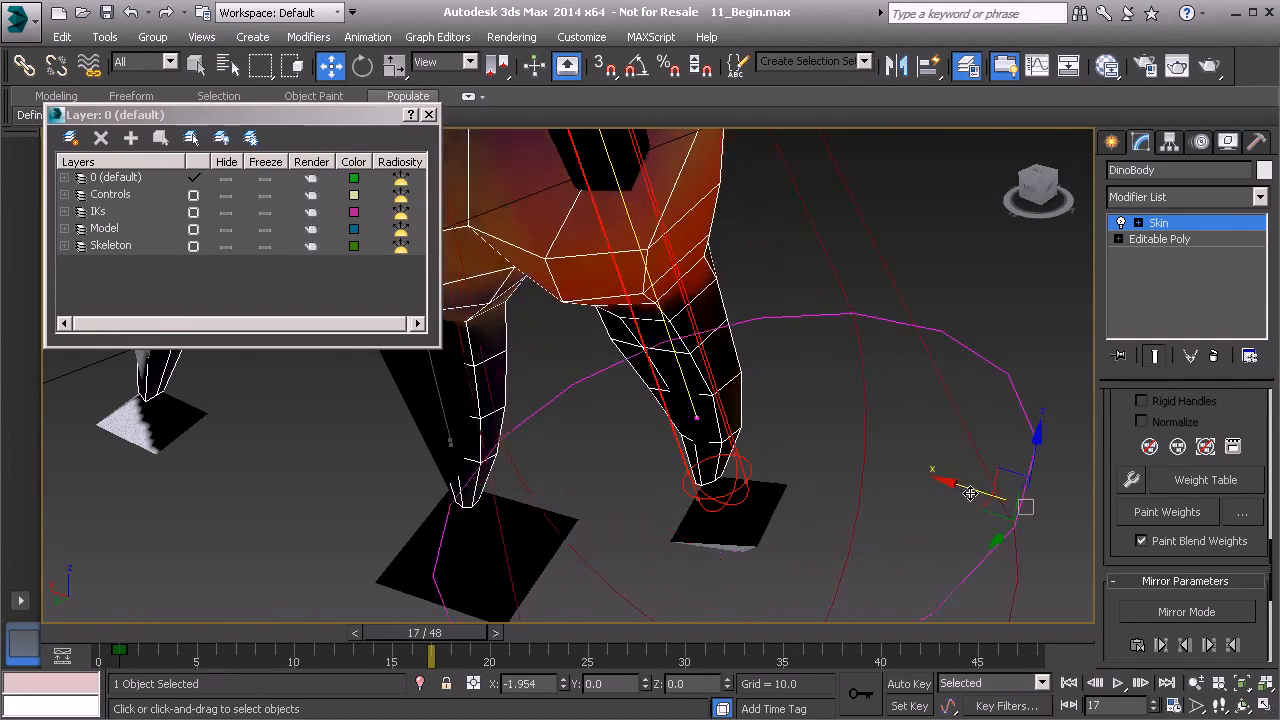
scroll(752, 315, "down", 4)
middle_click_drag(721, 228, 706, 323)
scroll(708, 325, "up", 4)
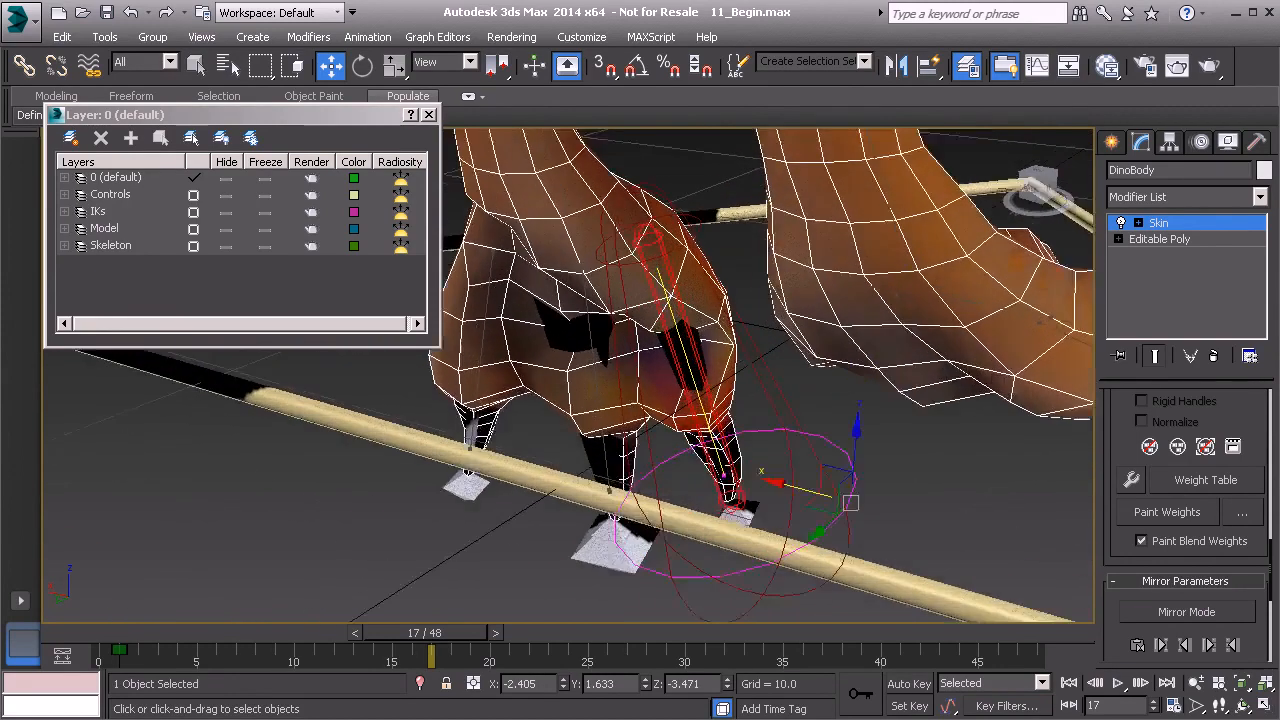
Enlarge the outer envelope at the base of the left foot's inner toe.
left_click(687, 198)
middle_click_drag(687, 198, 714, 205, "alt")
left_click_drag(620, 196, 727, 211)
middle_click_drag(727, 211, 657, 219, "alt")
middle_click_drag(685, 296, 749, 357, "alt")
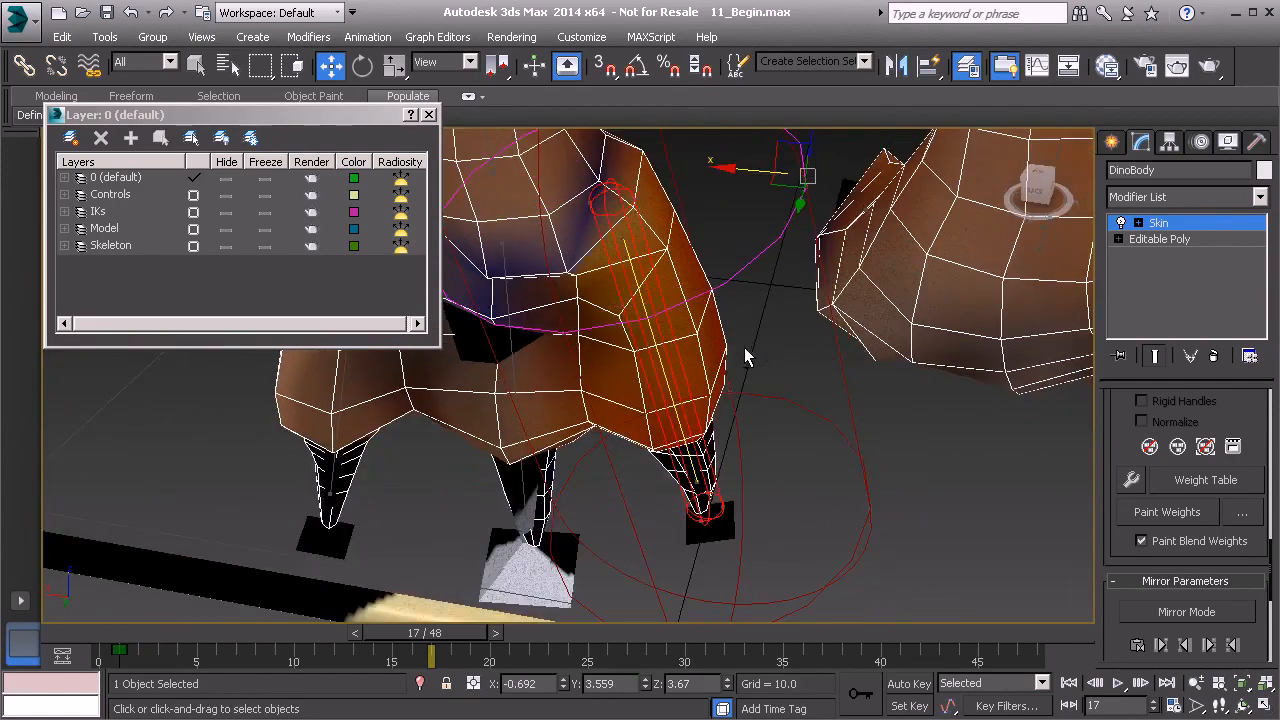
Widen the inner envelope at the base of the left foot's inner toe.
left_click(634, 197)
middle_click_drag(634, 197, 586, 278, "alt")
left_click(625, 273)
left_click_drag(625, 273, 598, 276)
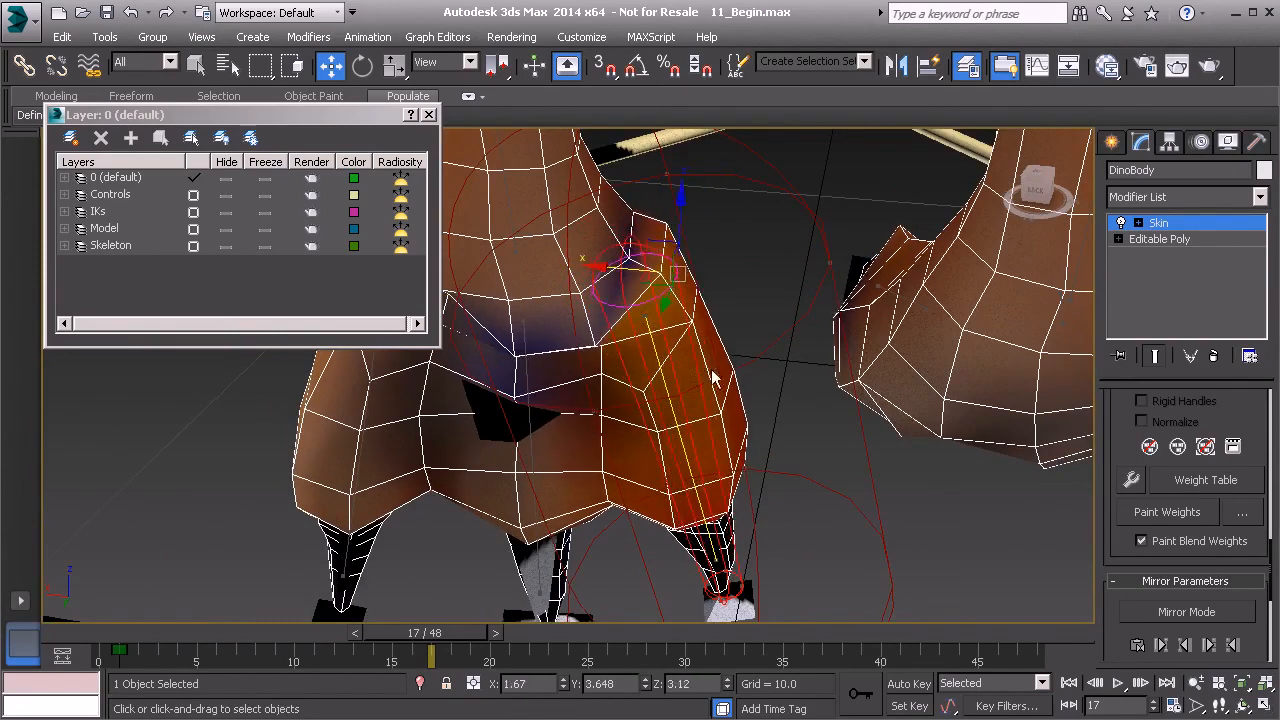
Adjust the inner envelope at the claw end of the left foot's inner toe to a radius of about 1.15.
middle_click_drag(738, 500, 711, 366)
scroll(725, 421, "up", 3)
left_click(700, 455)
left_click(681, 447)
left_click_drag(681, 446, 683, 446)
middle_click_drag(683, 446, 803, 281, "alt")
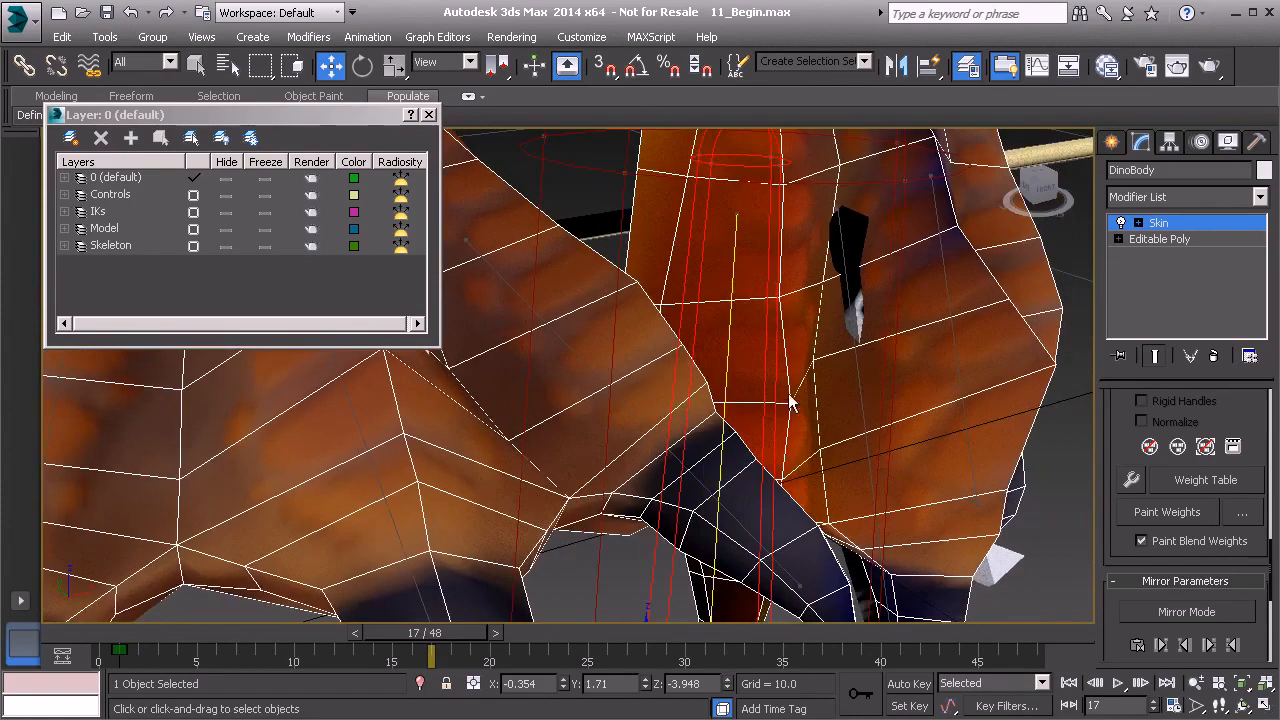
middle_click_drag(736, 414, 684, 329, "alt")
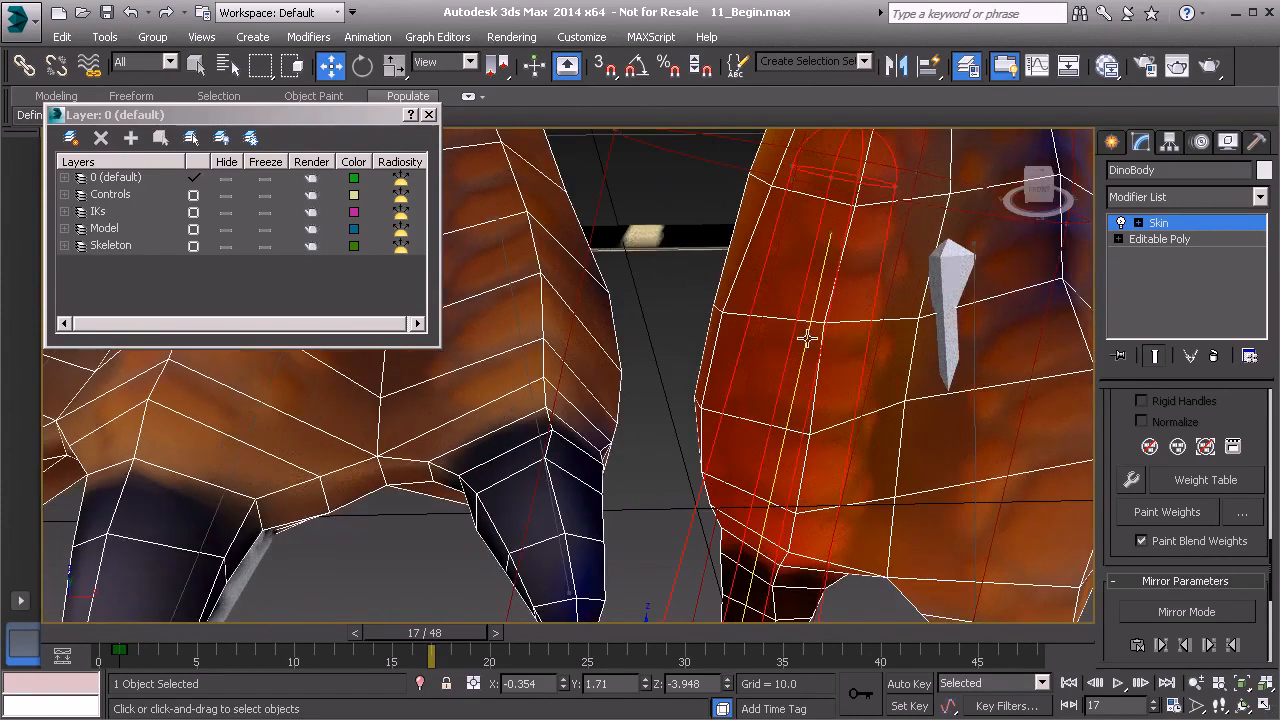
Copy the left inner toe's envelope and paste it onto the matching inner toe bone of the right foot.
left_click_drag(1106, 440, 1120, 660)
left_click_drag(1131, 558, 1132, 510)
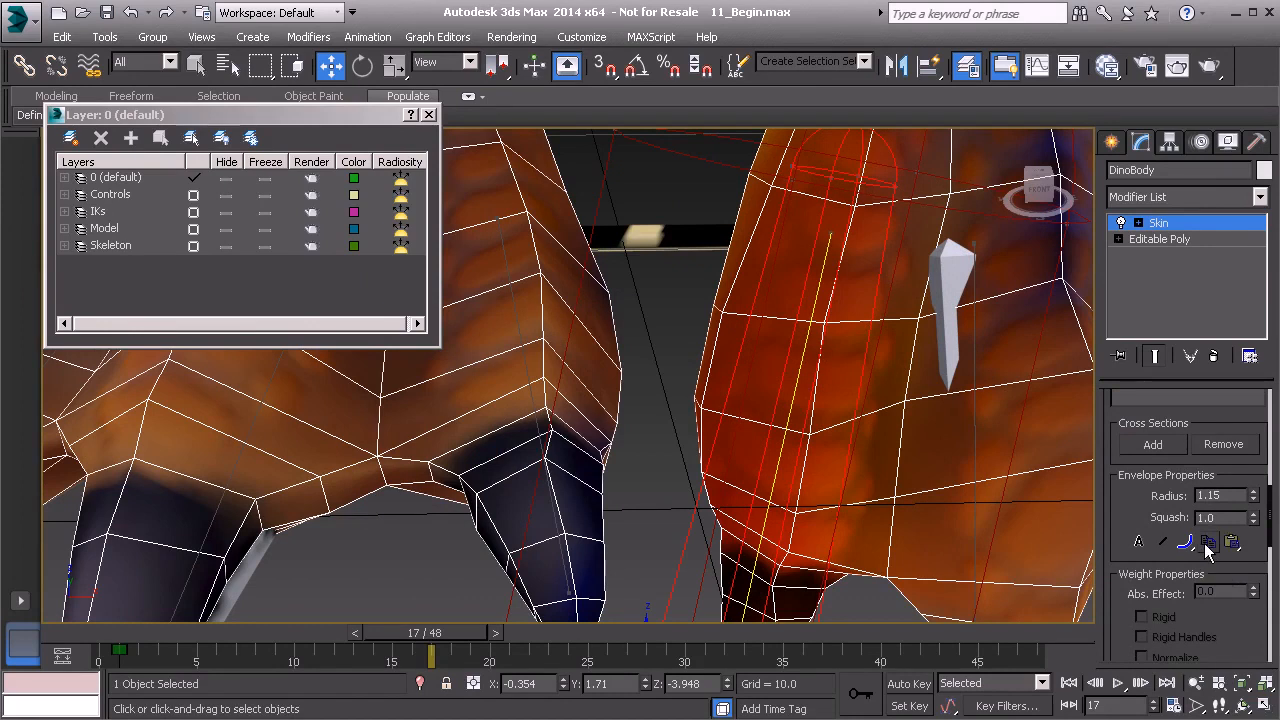
scroll(890, 407, "down", 5)
scroll(820, 330, "down", 2)
scroll(823, 321, "up", 6)
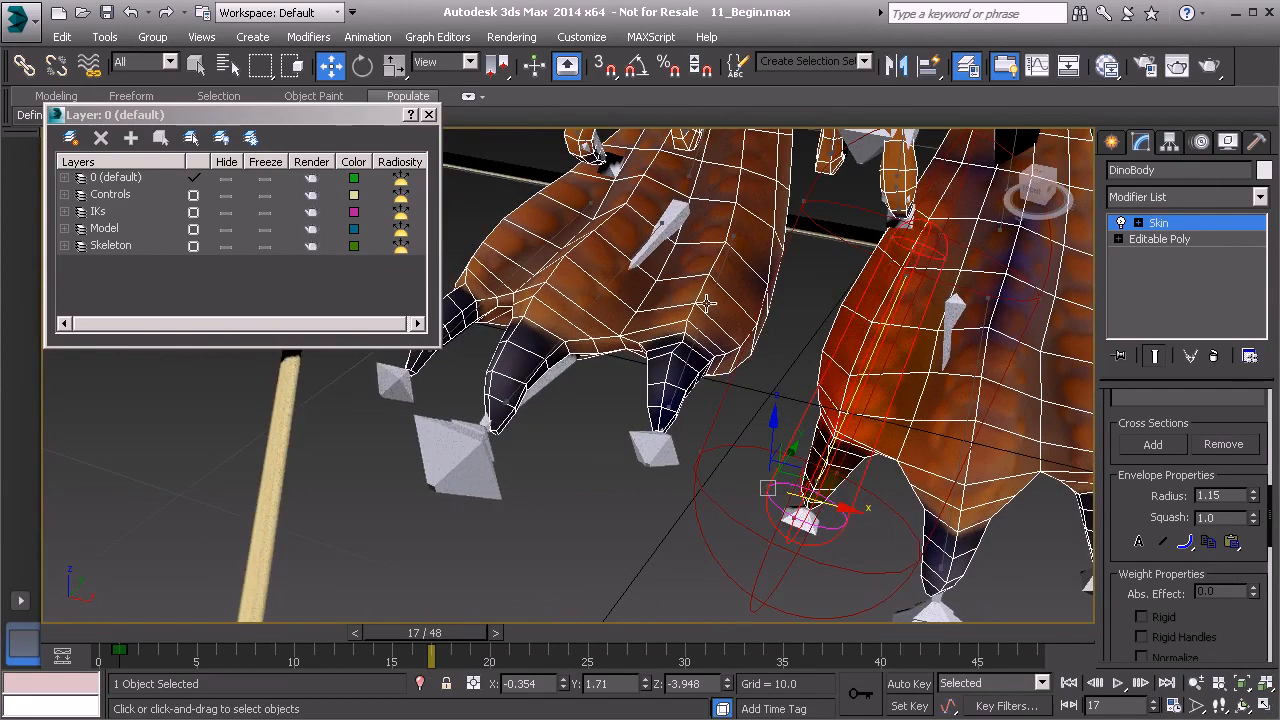
left_click(706, 302)
middle_click_drag(733, 345, 727, 295, "alt")
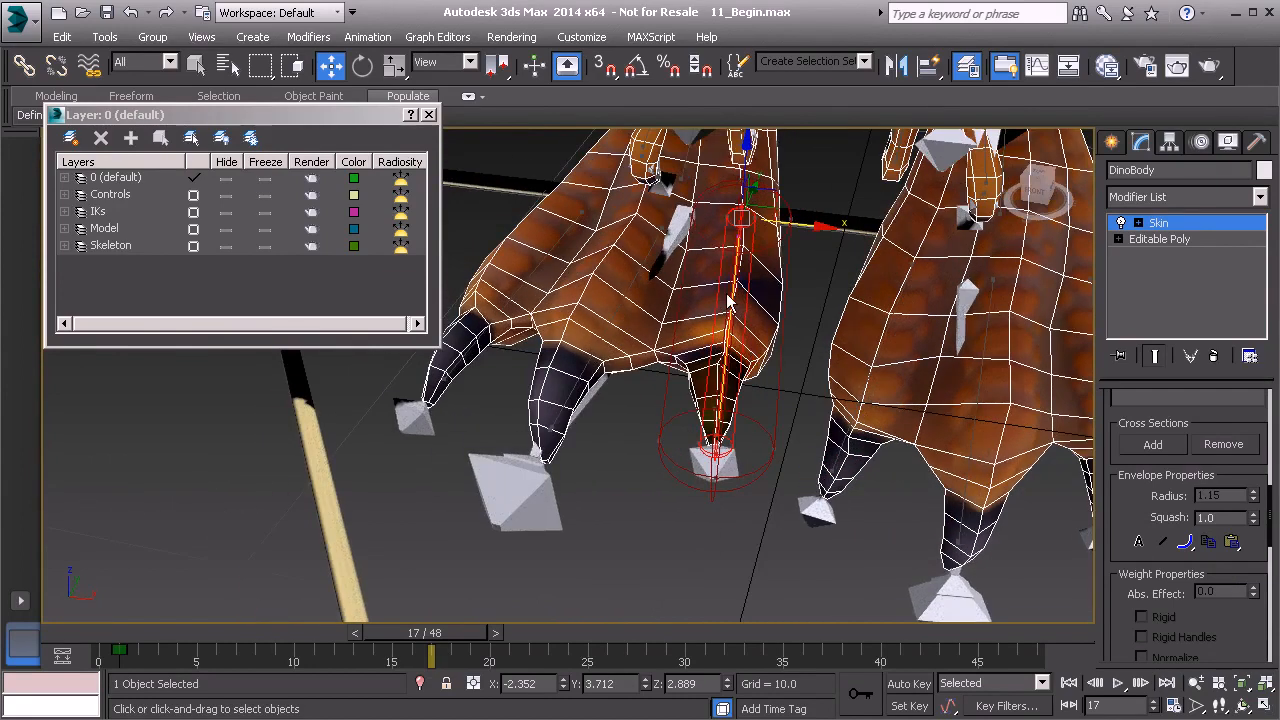
left_click(1232, 543)
middle_click_drag(750, 300, 695, 298, "alt")
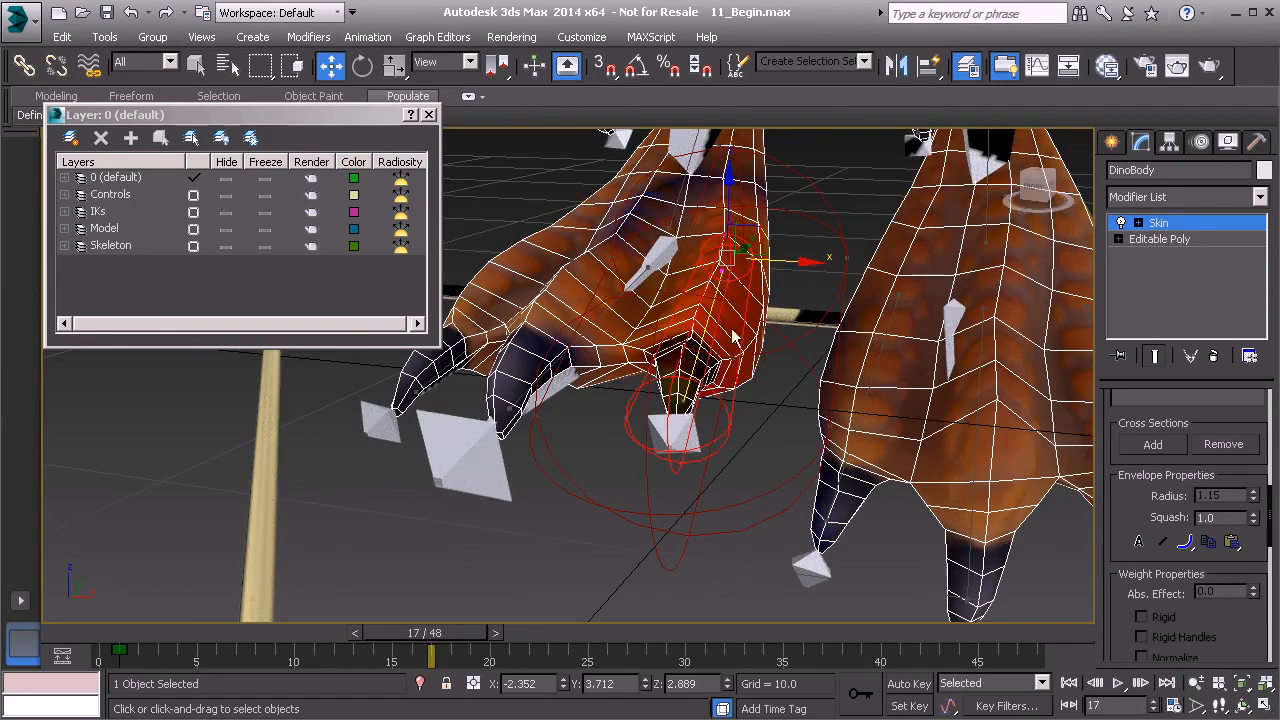
Enlarge the outer envelope at the ankle end of the left foot bone to a radius of about 3.7.
middle_click_drag(843, 365, 753, 353, "alt")
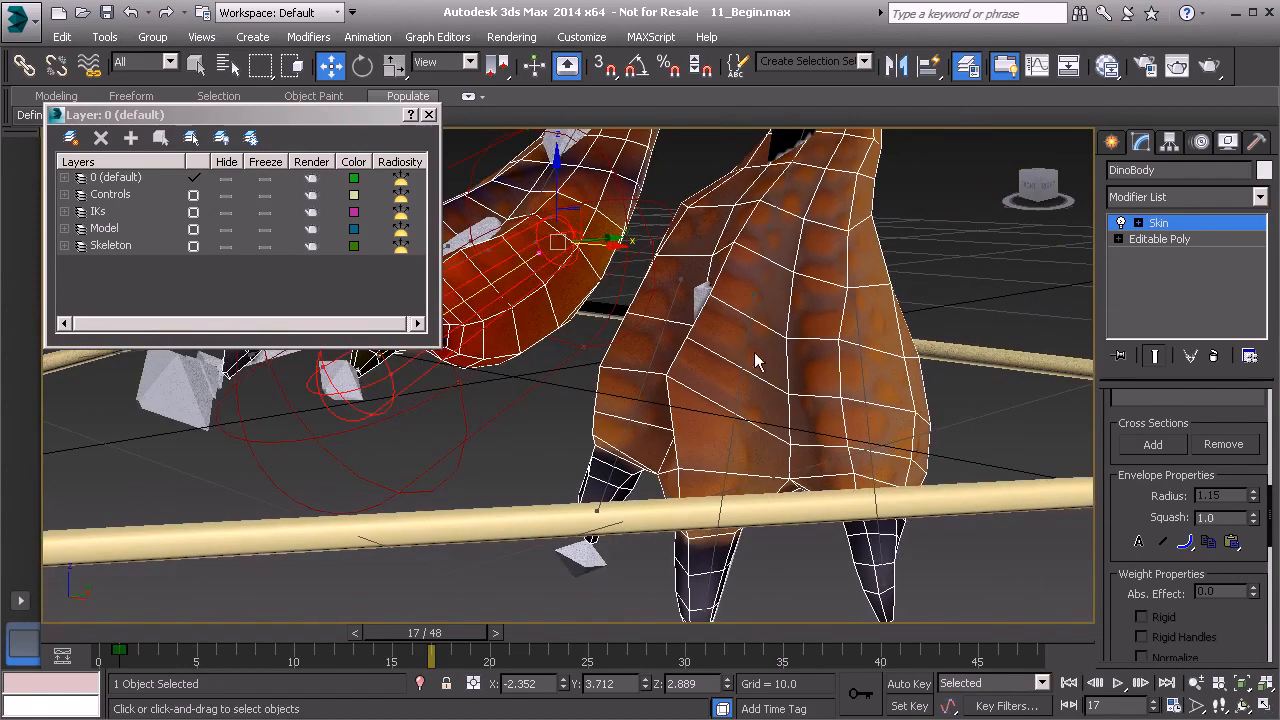
left_click(735, 408)
middle_click_drag(735, 408, 718, 393, "alt")
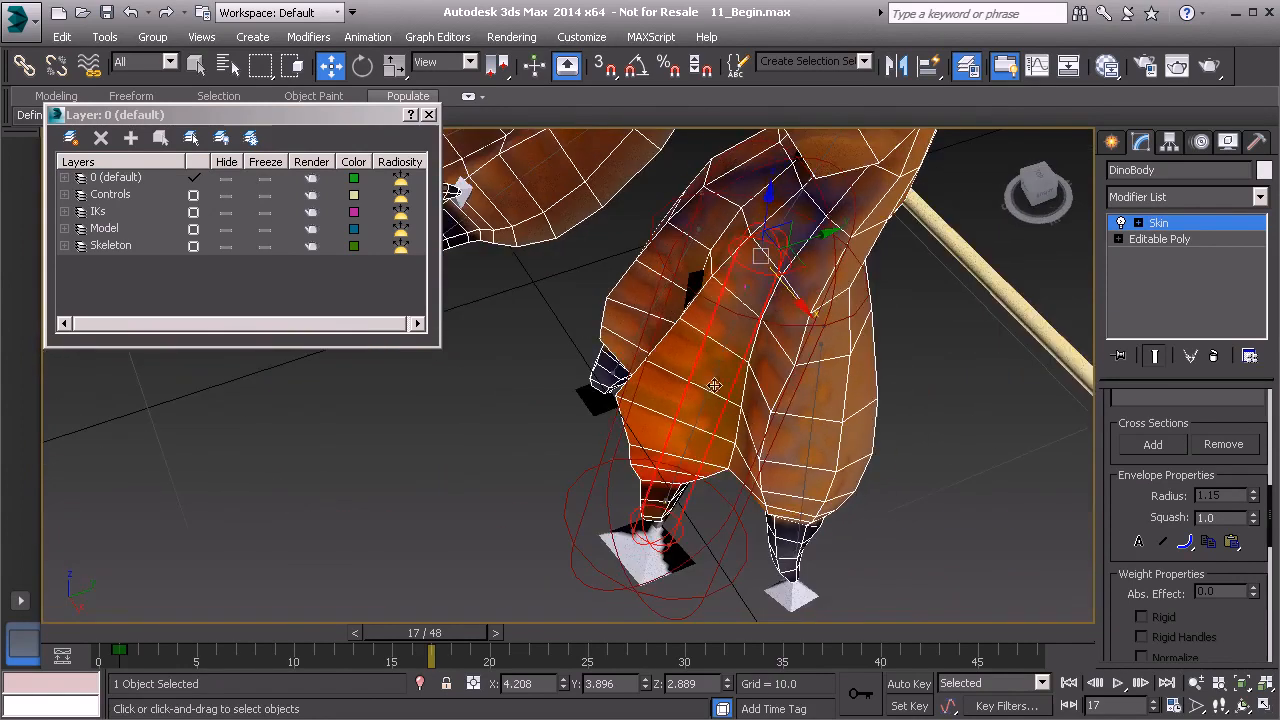
middle_click_drag(723, 271, 660, 207, "alt")
left_click(650, 228)
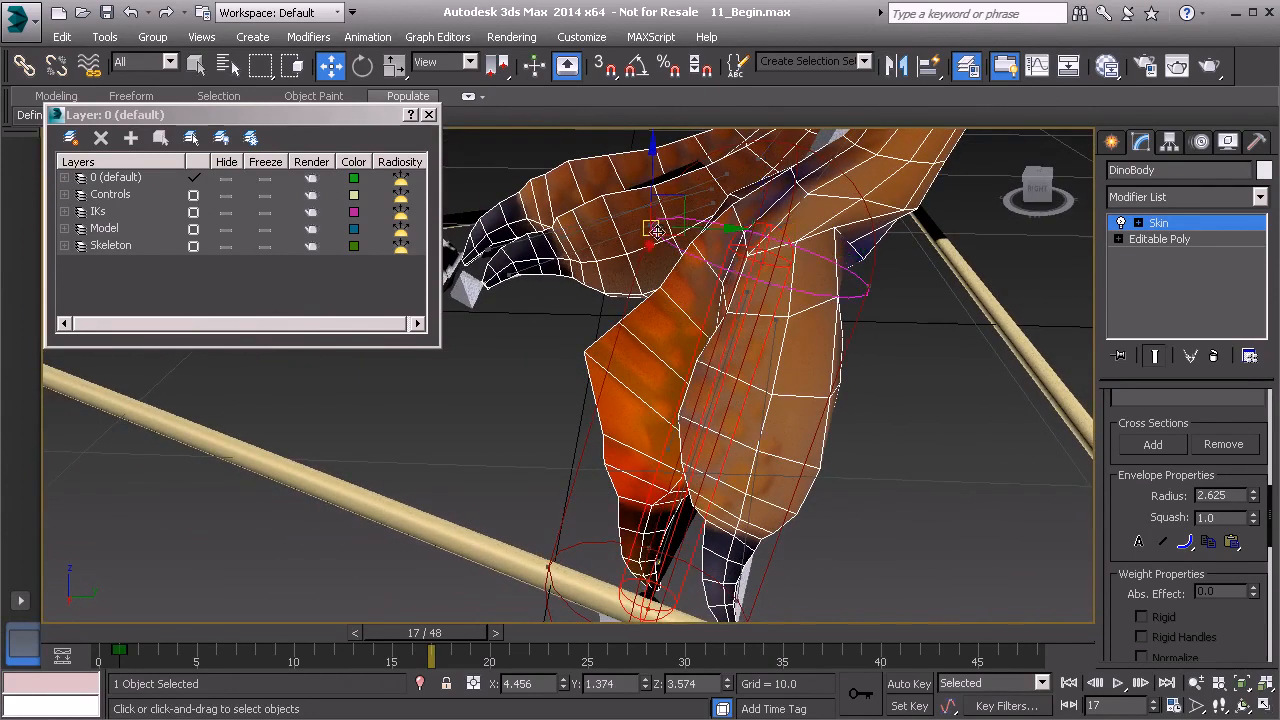
left_click_drag(723, 231, 677, 226)
Adjust the outer envelope at the claw end of the left foot bone to a radius of about 2.5.
middle_click_drag(709, 357, 562, 440, "alt")
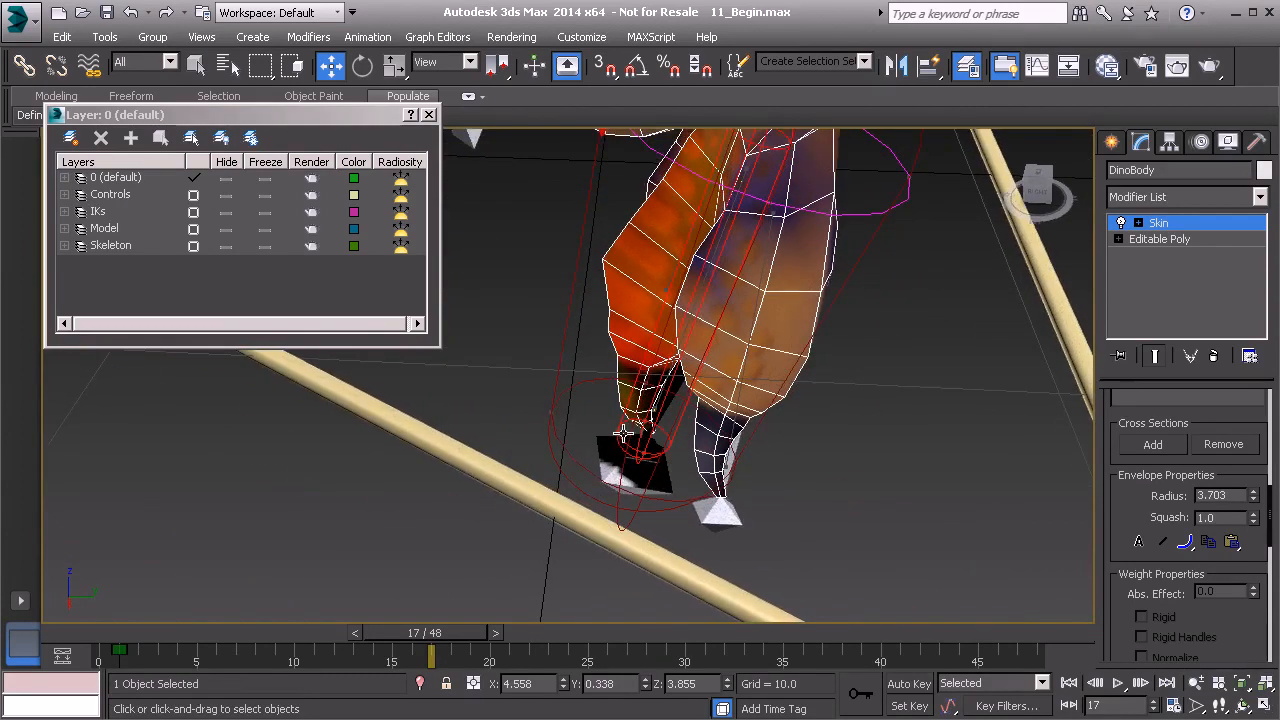
left_click(620, 431)
left_click_drag(699, 435, 636, 424)
middle_click_drag(600, 364, 698, 318, "alt")
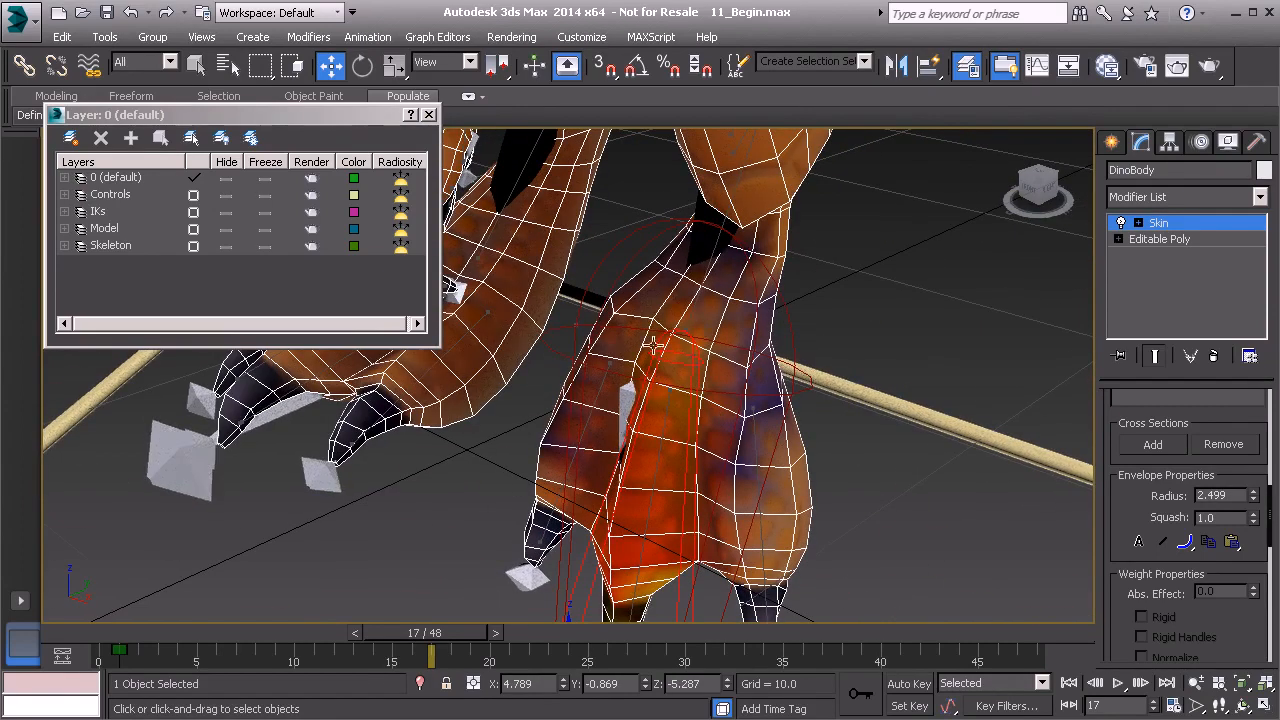
middle_click_drag(726, 371, 680, 375, "alt")
Return the animation to frame 0 and enable vertex selection in the Skin modifier's envelope editing.
left_click_drag(475, 634, 165, 634)
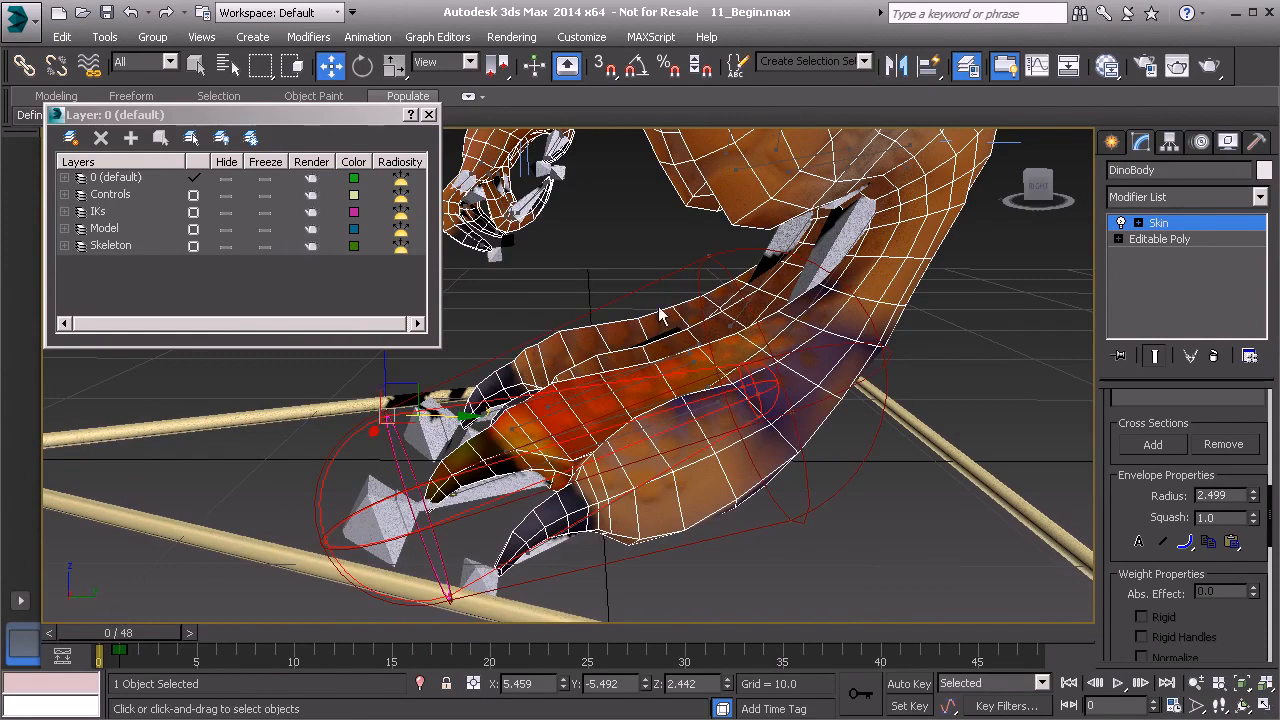
middle_click_drag(593, 410, 697, 432, "alt")
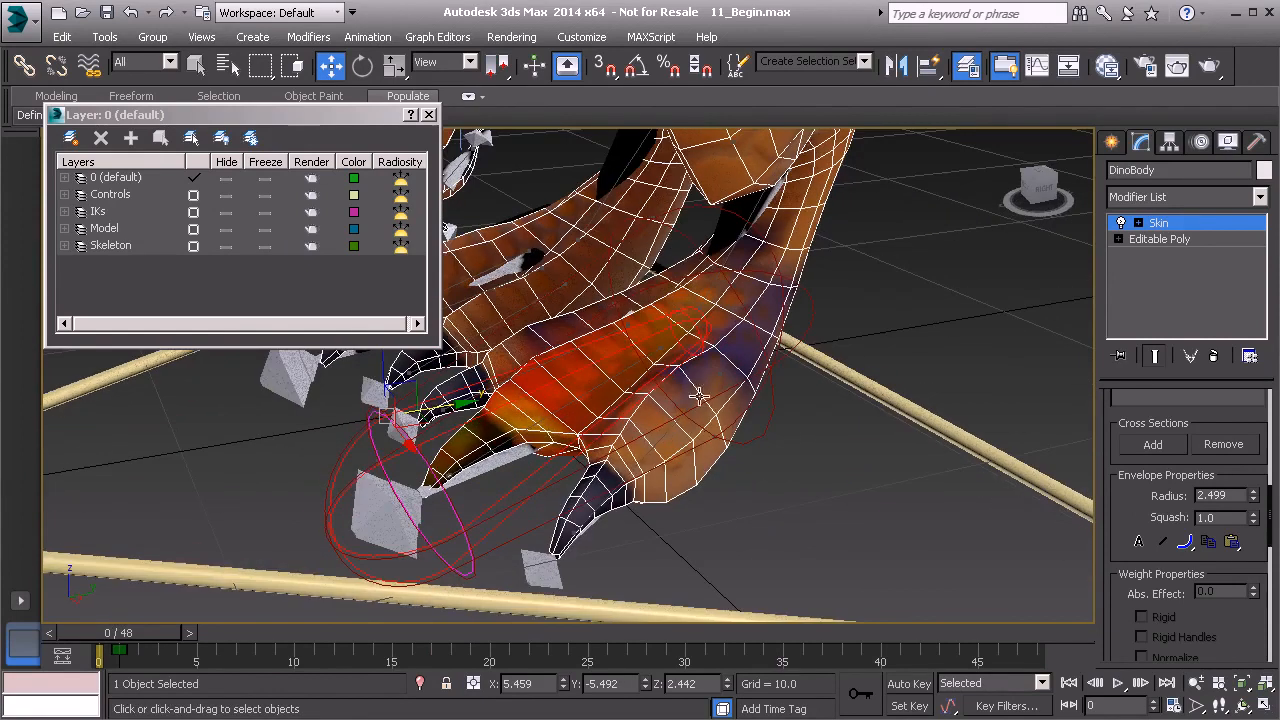
middle_click_drag(730, 388, 780, 302, "alt")
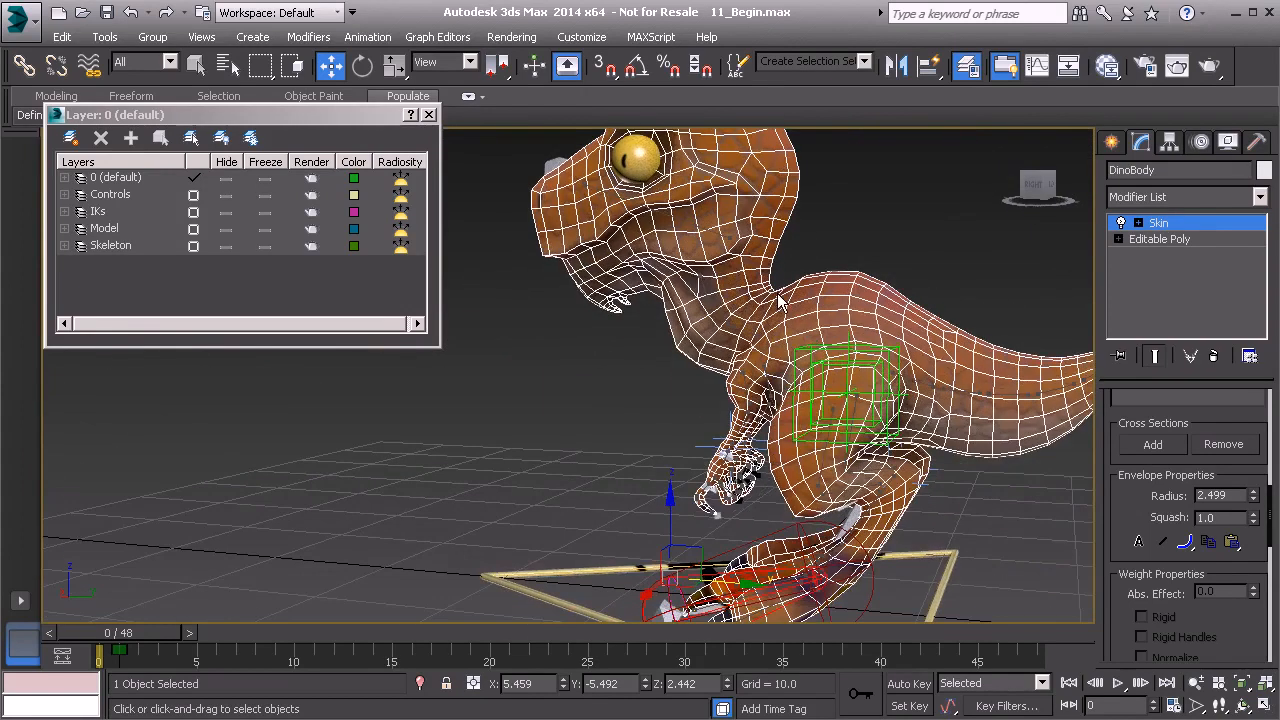
middle_click_drag(740, 378, 868, 390, "alt")
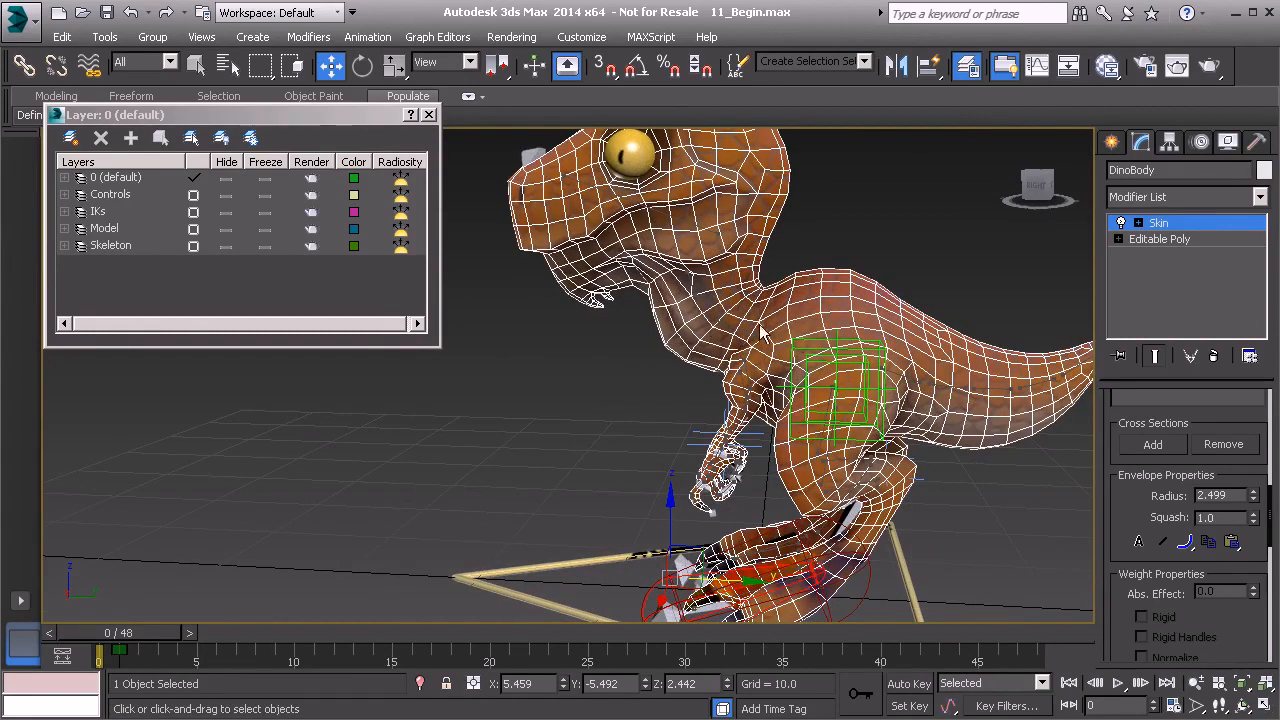
middle_click_drag(733, 372, 783, 362, "alt")
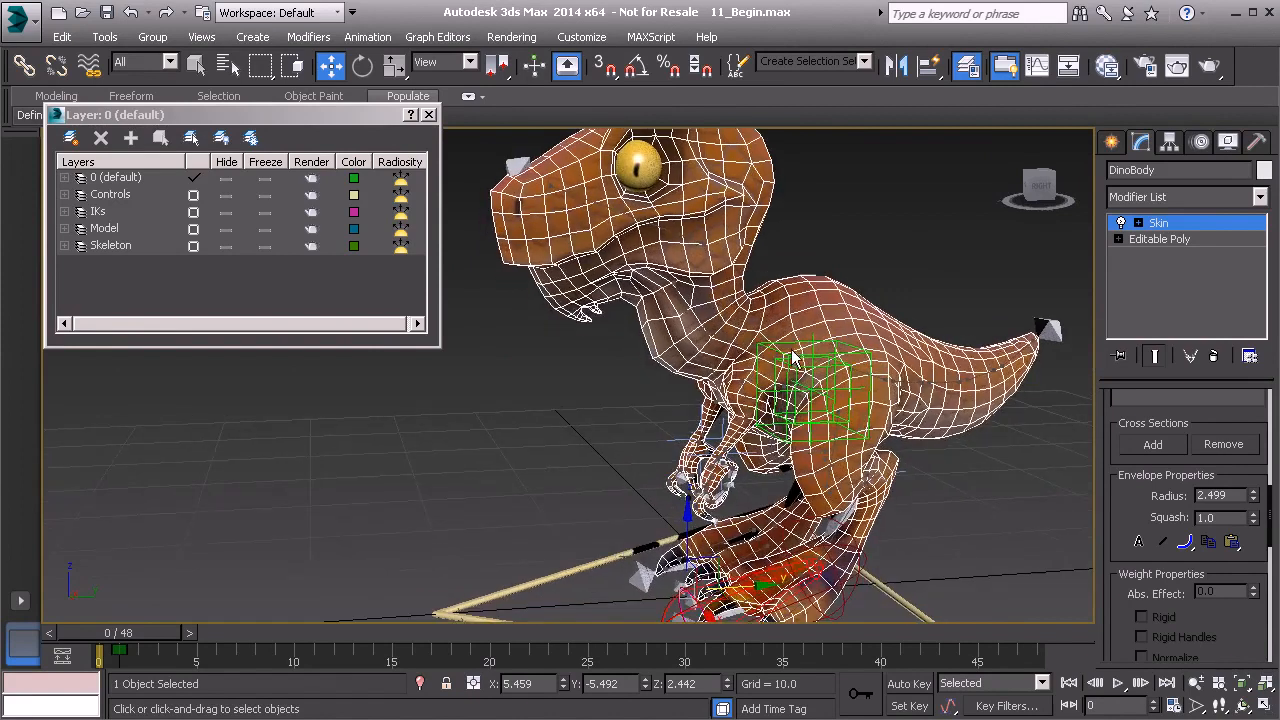
scroll(1110, 425, "up", 5)
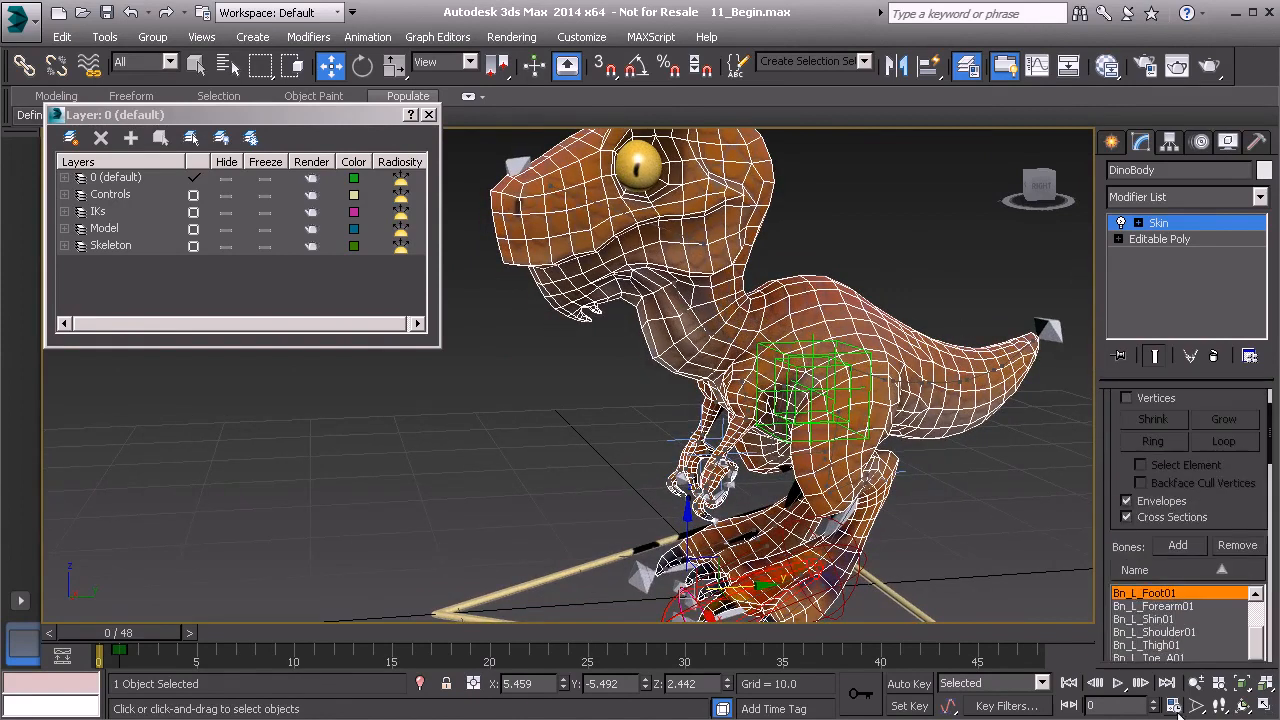
scroll(1115, 480, "up", 1)
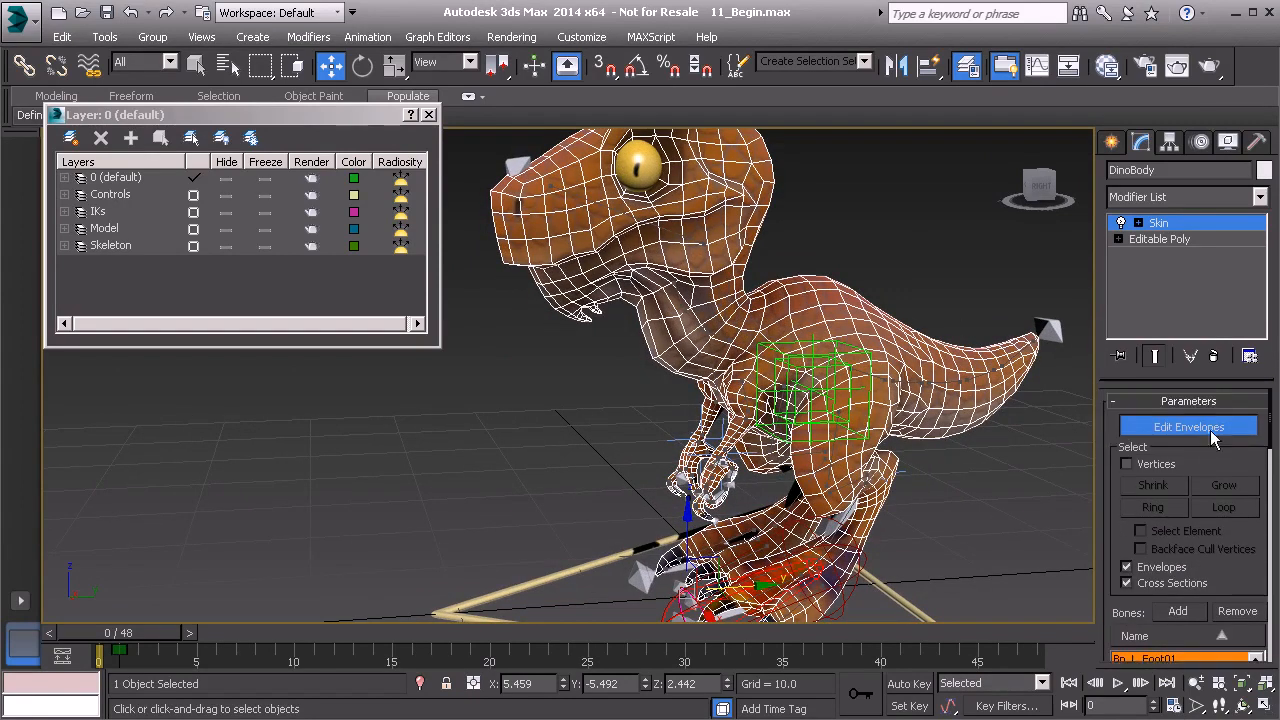
left_click(1126, 464)
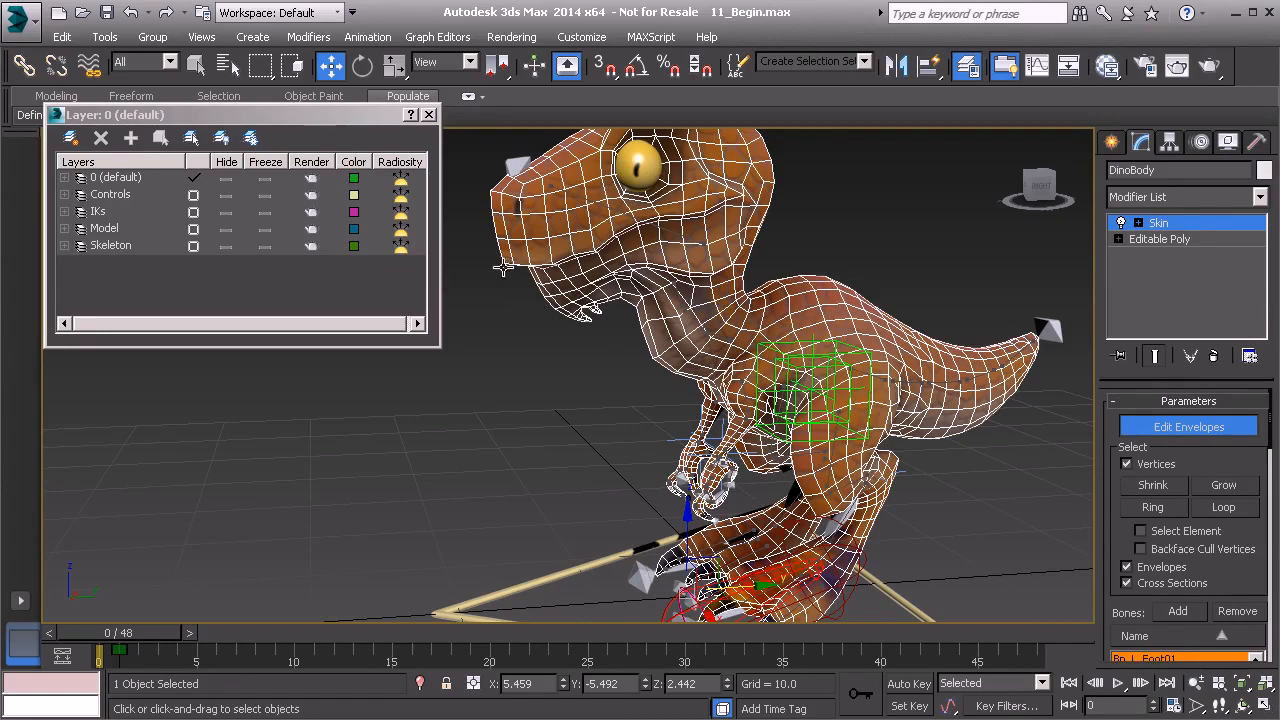
Select the vertices around the tip of the dinosaur's snout.
left_click_drag(626, 383, 538, 268)
left_click_drag(470, 174, 560, 272)
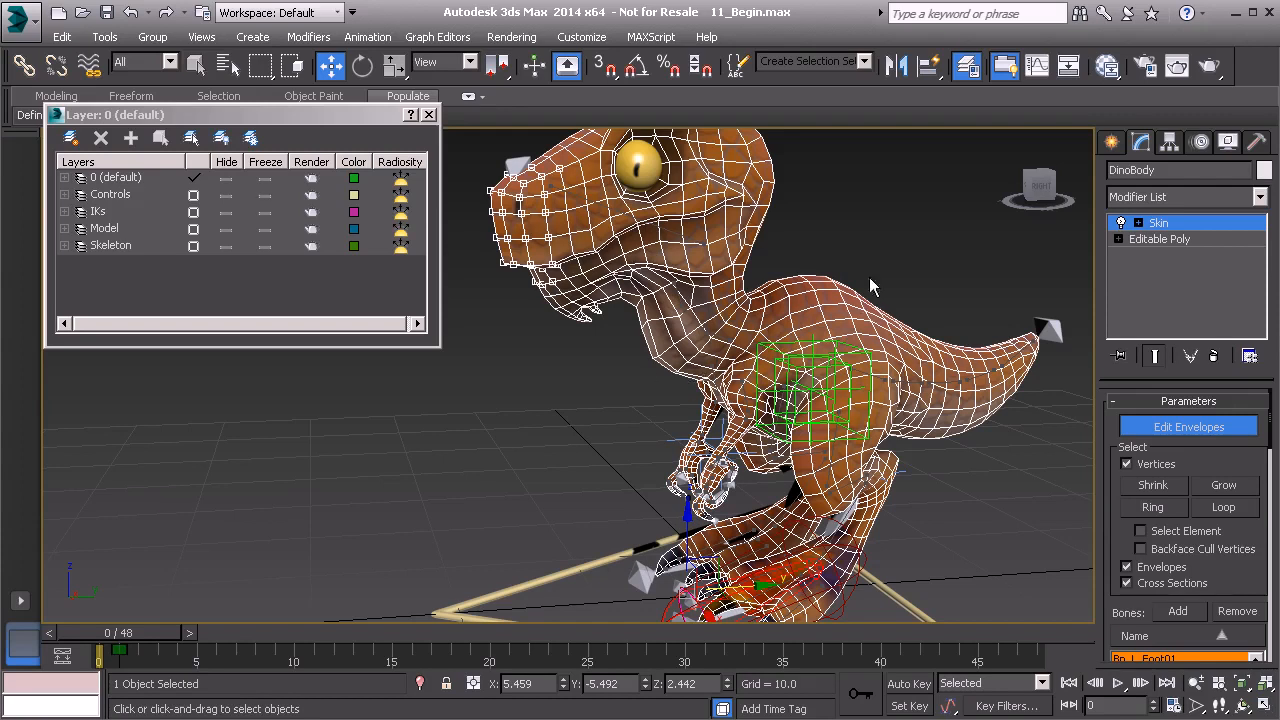
middle_click_drag(861, 253, 690, 315, "alt")
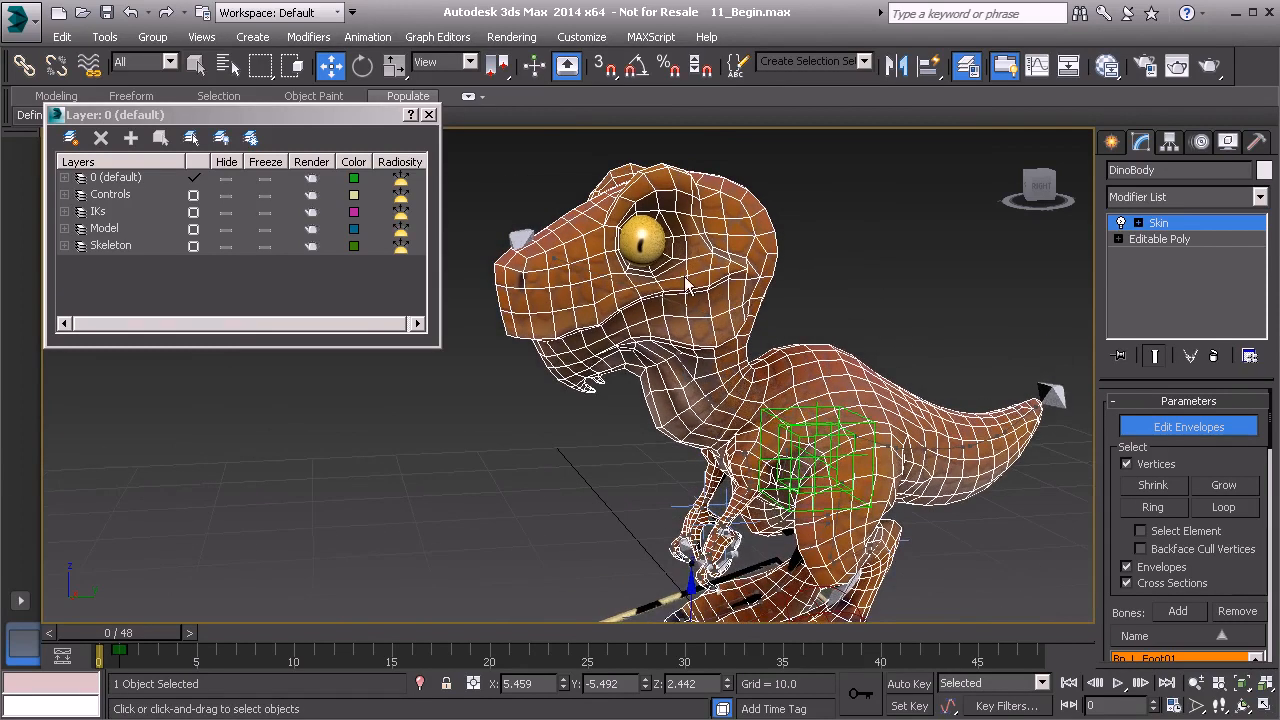
Display the dinosaur in wireframe and select its head bone outside envelope editing.
mouse_move(778, 361)
middle_mouse_down("alt")
mouse_move(745, 345)
mouse_move(752, 368)
middle_mouse_up("alt")
key("F3")
left_click(1140, 428)
left_click(628, 328)
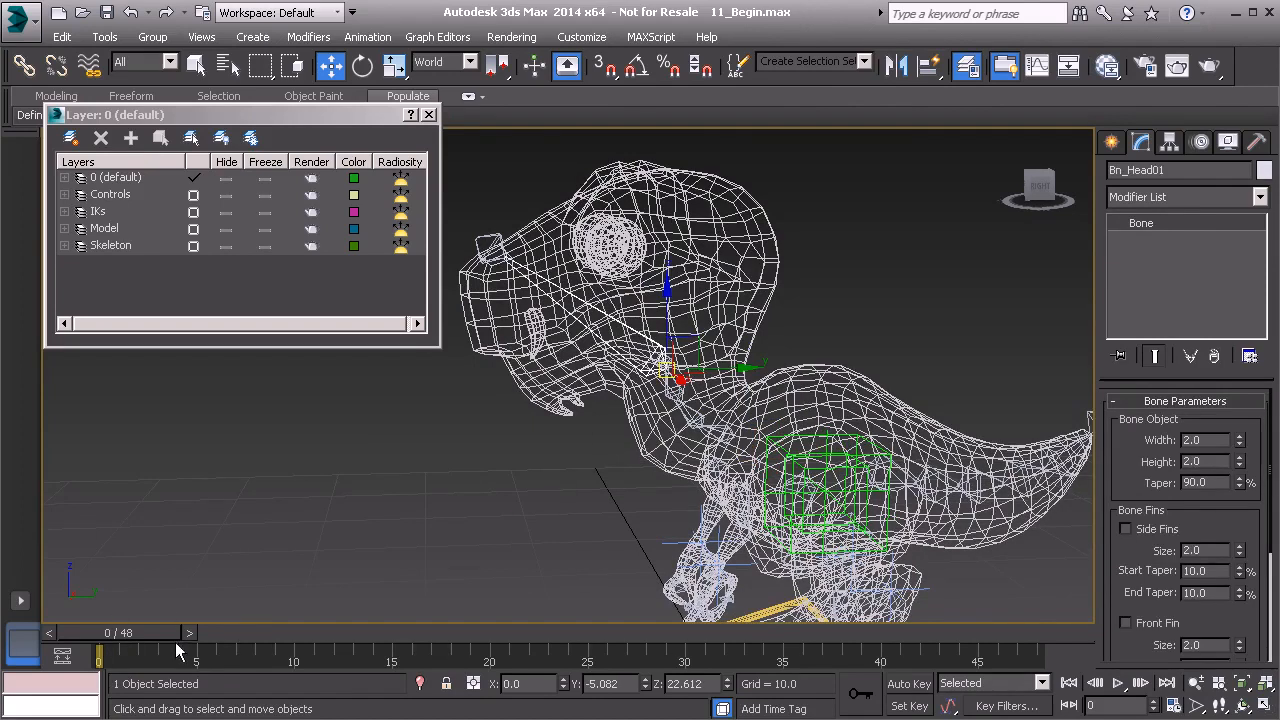
Animate a head bone rotation at frame 20 with Auto Key, and return the animation to frame 0.
left_click(908, 683)
left_click_drag(167, 640, 527, 634)
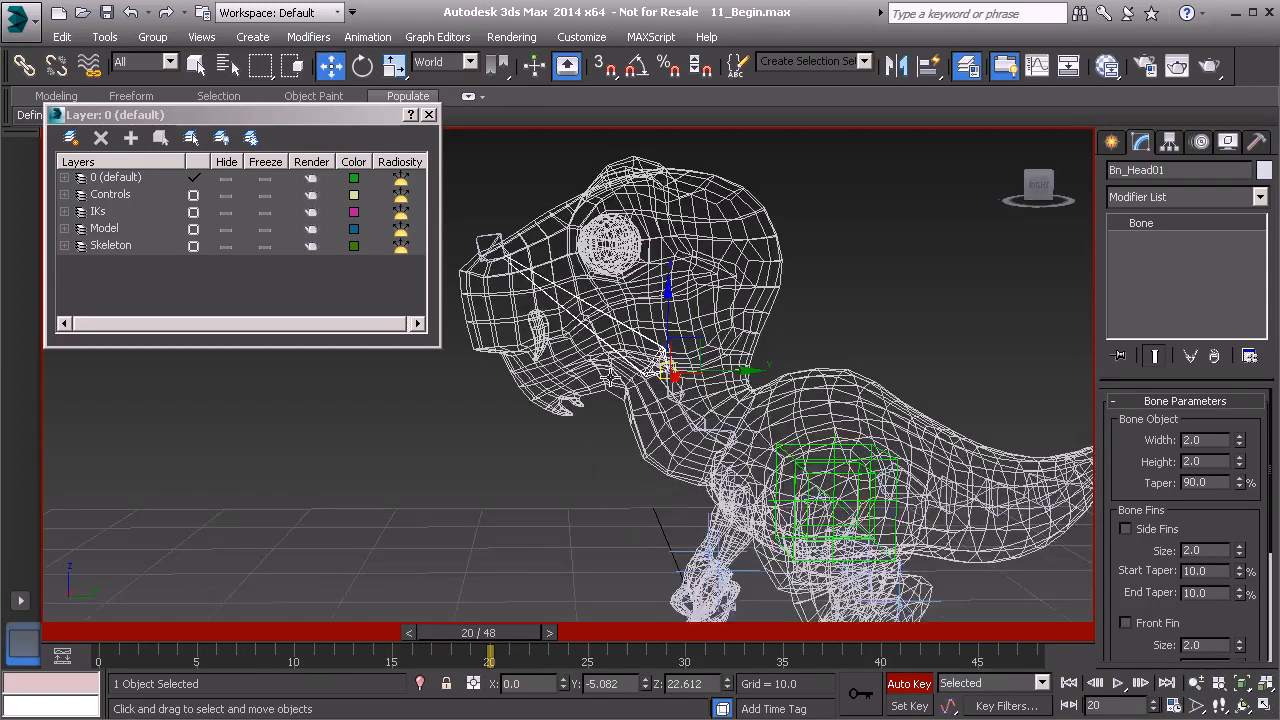
key("e")
left_click_drag(644, 299, 540, 377)
left_click_drag(508, 640, 59, 635)
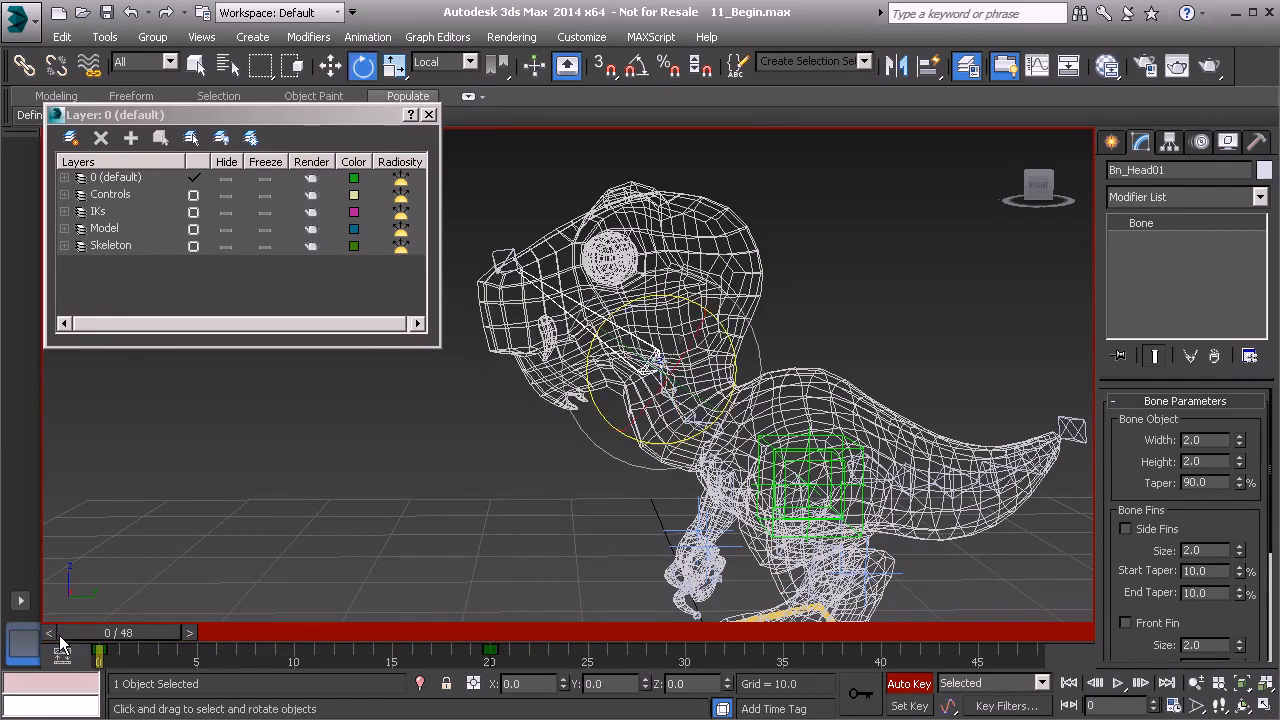
Resume envelope editing on the DinoBody Skin modifier and select the vertices of the head and jaw.
left_click(738, 261)
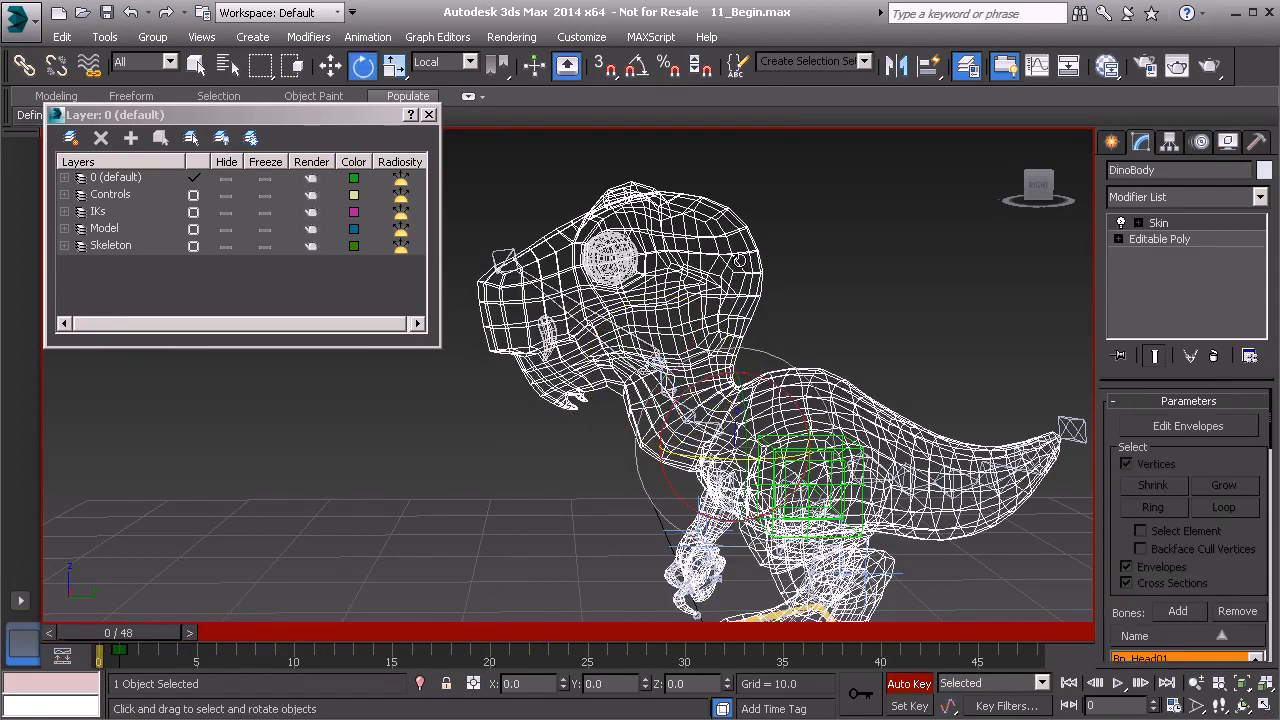
left_click(1192, 222)
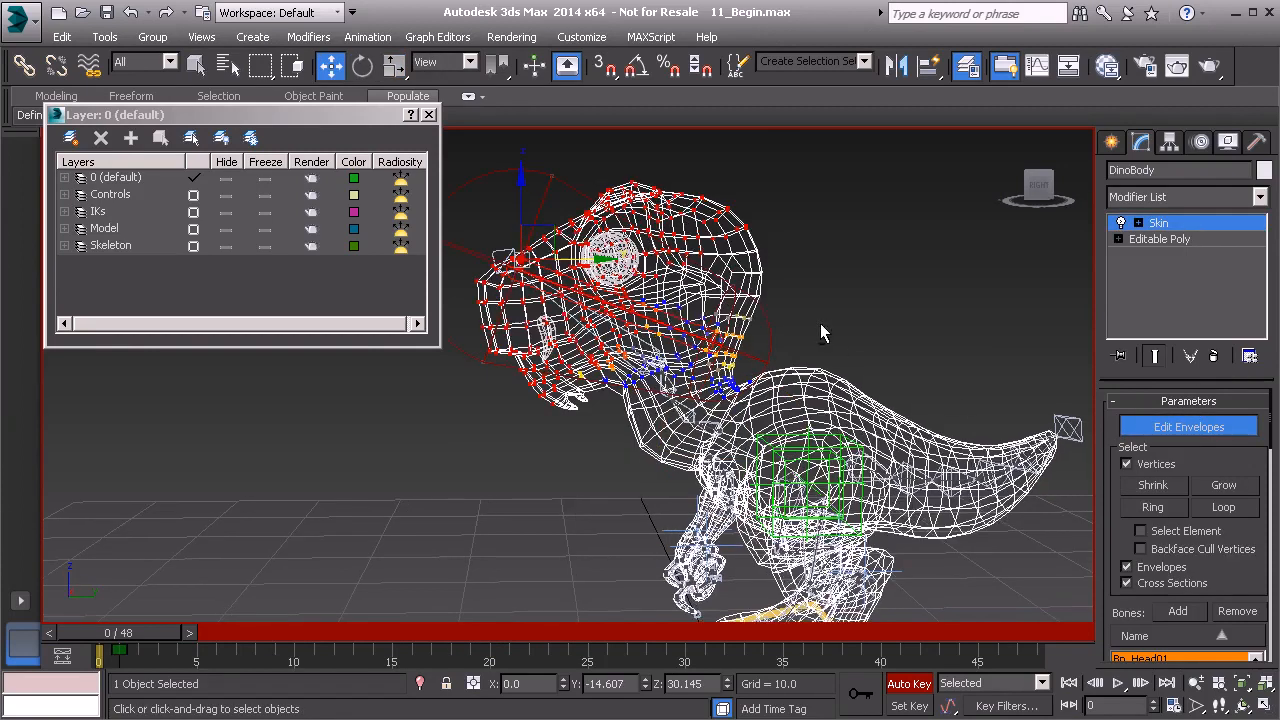
left_click_drag(647, 135, 773, 367)
middle_click_drag(534, 269, 599, 269)
left_click_drag(616, 329, 665, 426)
middle_click_drag(661, 428, 660, 424, "alt")
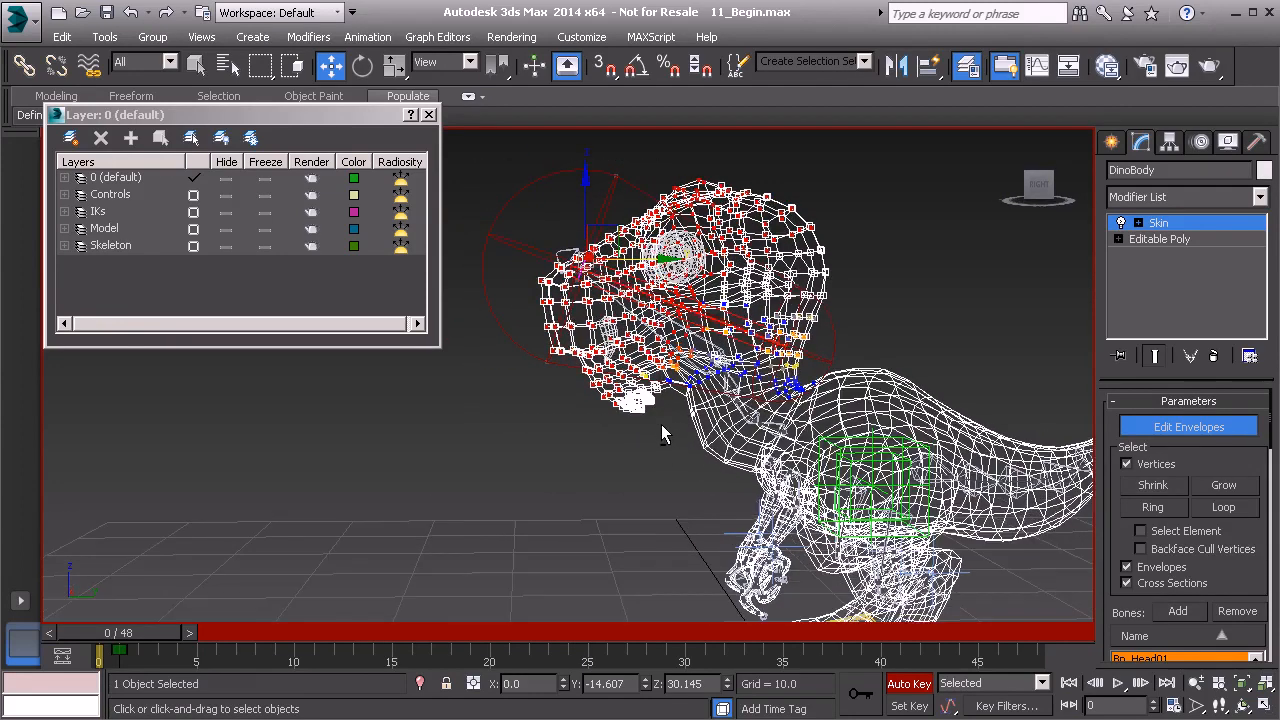
left_click_drag(660, 440, 682, 350)
scroll(728, 334, "up", 5)
middle_click_drag(720, 324, 706, 346, "alt")
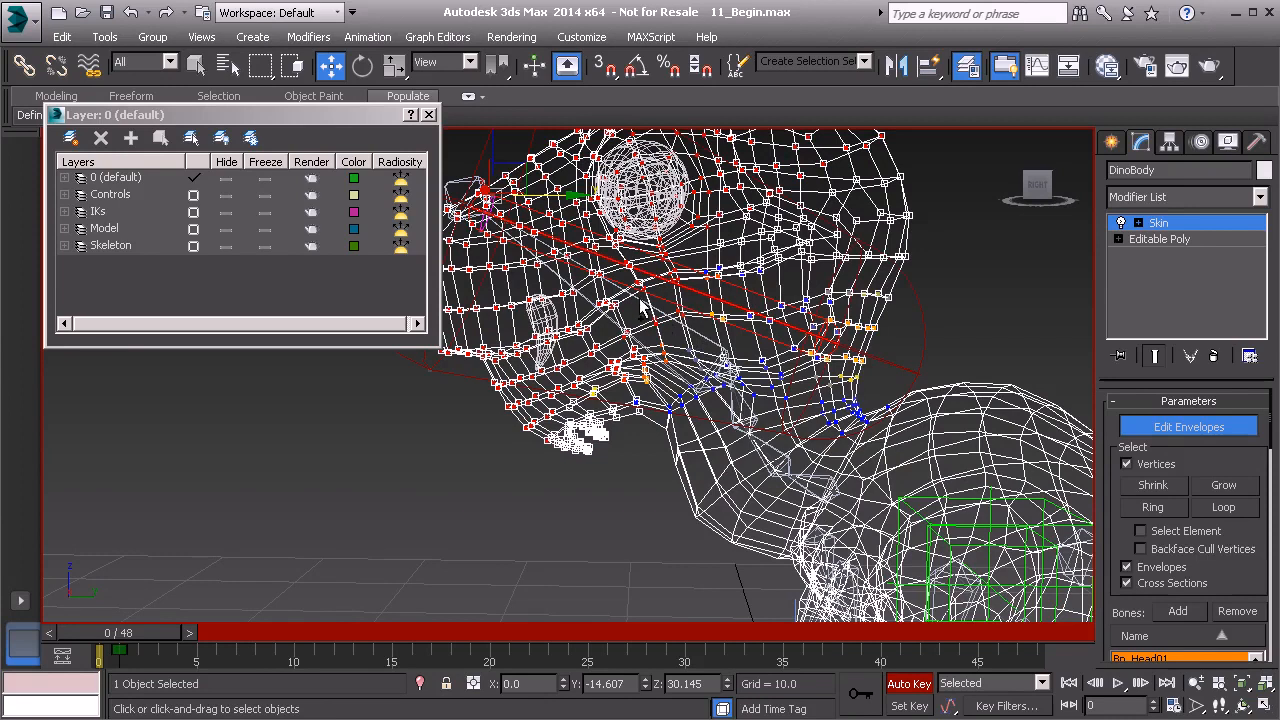
Add the missed vertices around the cheek and the back of the jaw to the head selection.
scroll(703, 268, "down", 5)
scroll(660, 210, "up", 3)
left_click_drag(637, 148, 737, 365)
middle_click_drag(737, 365, 795, 355, "alt")
scroll(738, 332, "up", 5)
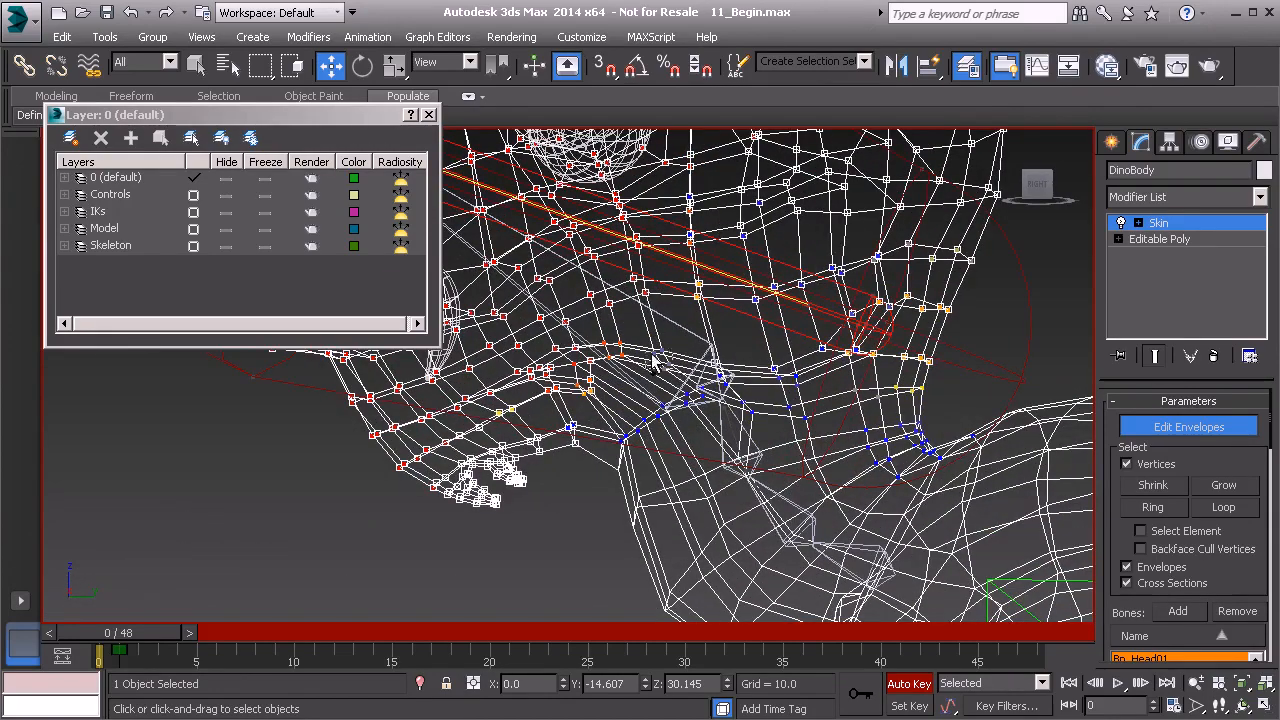
left_click_drag(585, 330, 590, 328, "ctrl")
mouse_move(709, 361)
middle_mouse_down("alt")
mouse_move(722, 357)
mouse_move(708, 349)
mouse_move(713, 358)
middle_mouse_up("alt")
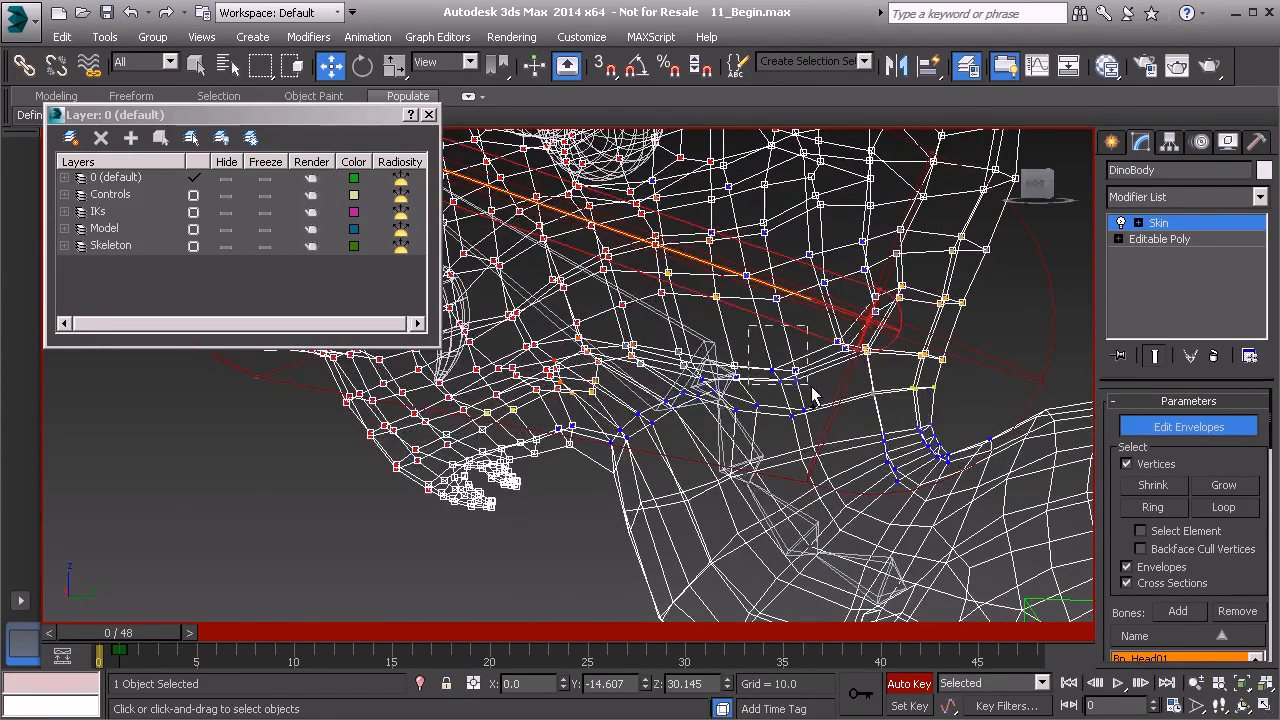
mouse_move(811, 386)
middle_mouse_down("alt")
mouse_move(831, 371)
mouse_move(829, 383)
middle_mouse_up("alt")
left_click_drag(681, 312, 766, 382, "ctrl")
middle_click_drag(708, 362, 800, 398, "alt")
middle_click_drag(722, 382, 870, 424, "alt")
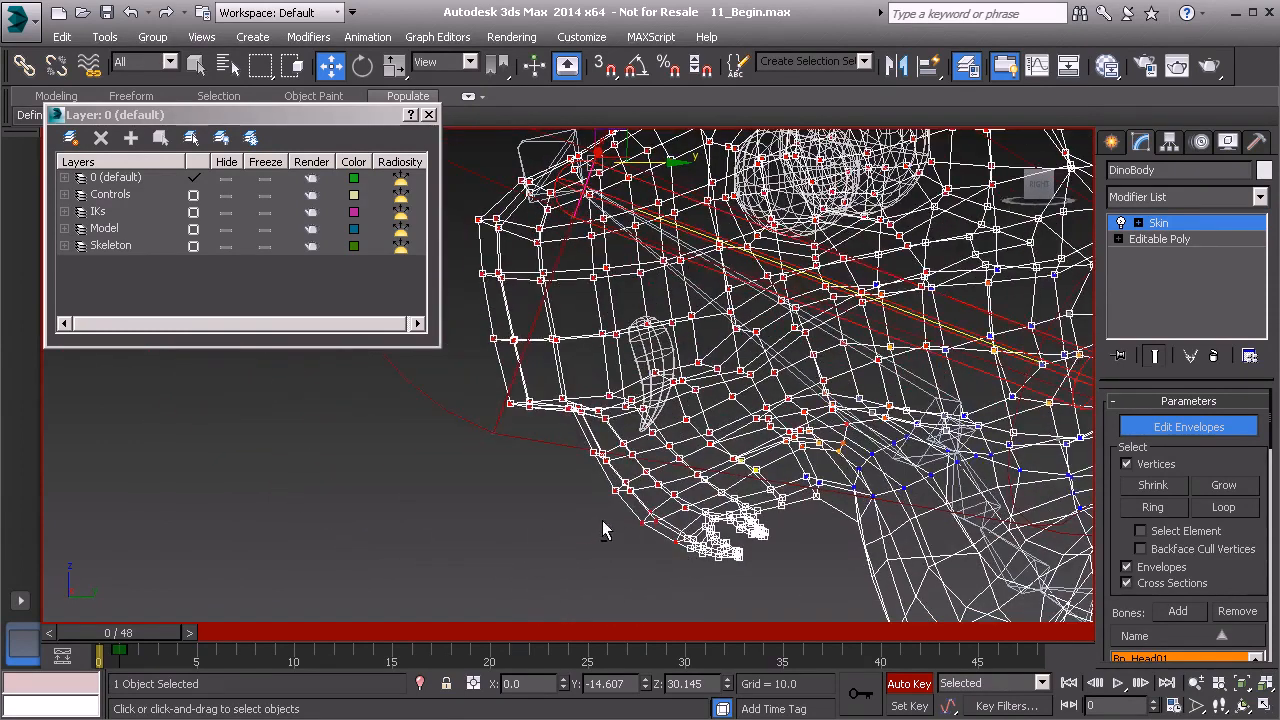
Add the remaining vertices at the front of the lower jaw to the head selection.
left_click_drag(578, 486, 720, 578)
scroll(780, 541, "down", 5)
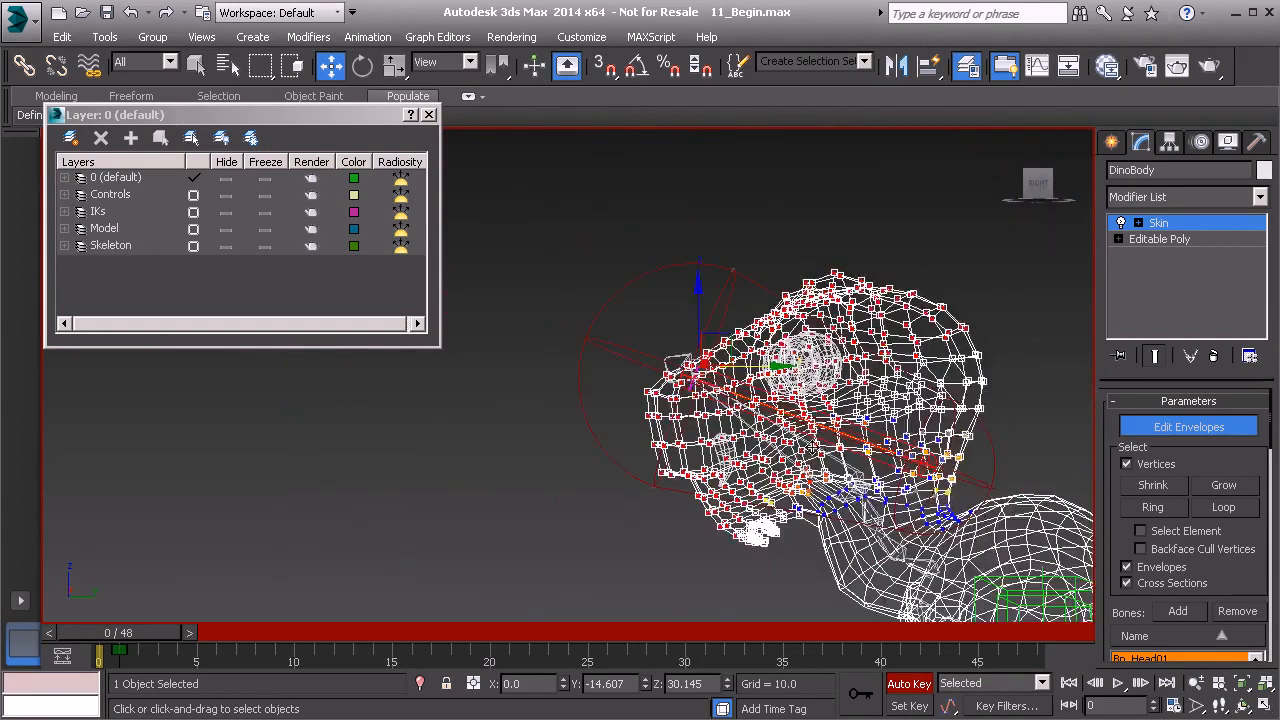
middle_click_drag(799, 450, 670, 327)
Open the Skin Weight Table, fit its window over the viewport, and list only the selected vertices.
scroll(1118, 598, "down", 8)
mouse_move(1130, 582)
left_mouse_down()
mouse_move(1081, 235)
mouse_move(1077, 328)
left_mouse_up()
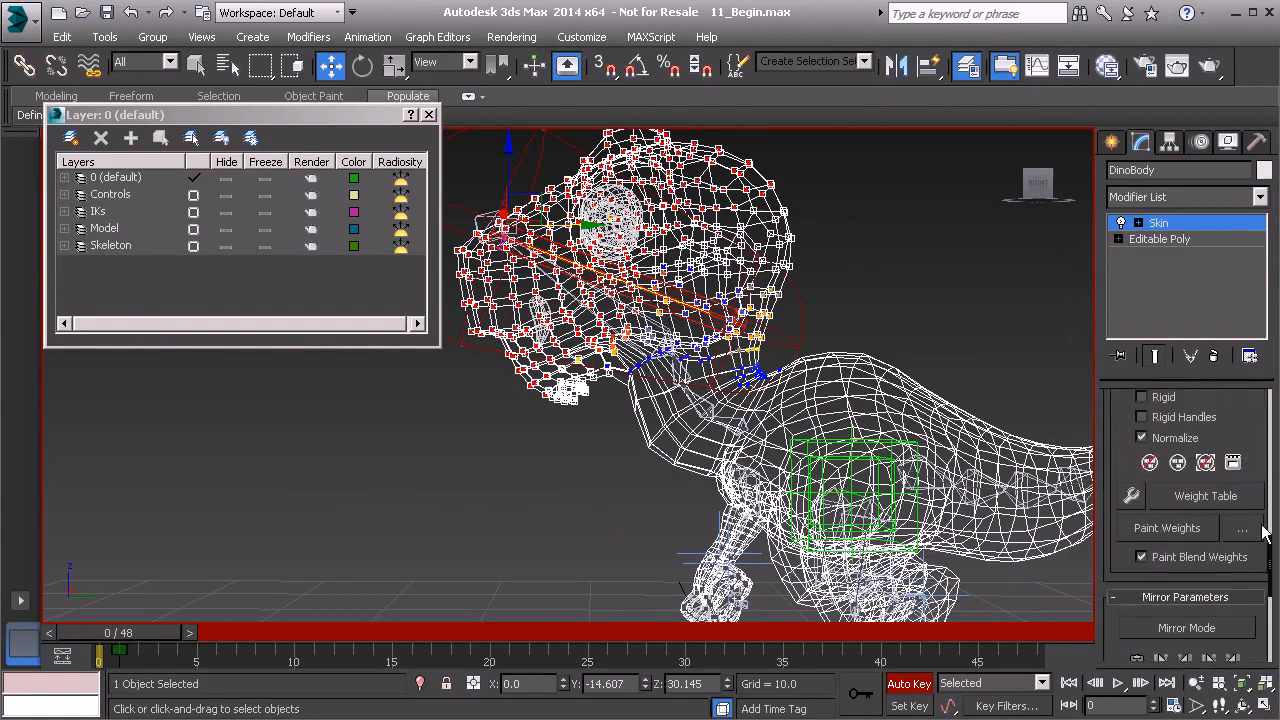
left_click(1210, 502)
left_click_drag(177, 2, 615, 70)
left_click_drag(899, 155, 855, 104)
mouse_move(447, 519)
left_mouse_down()
mouse_move(843, 528)
mouse_move(437, 505)
left_mouse_up()
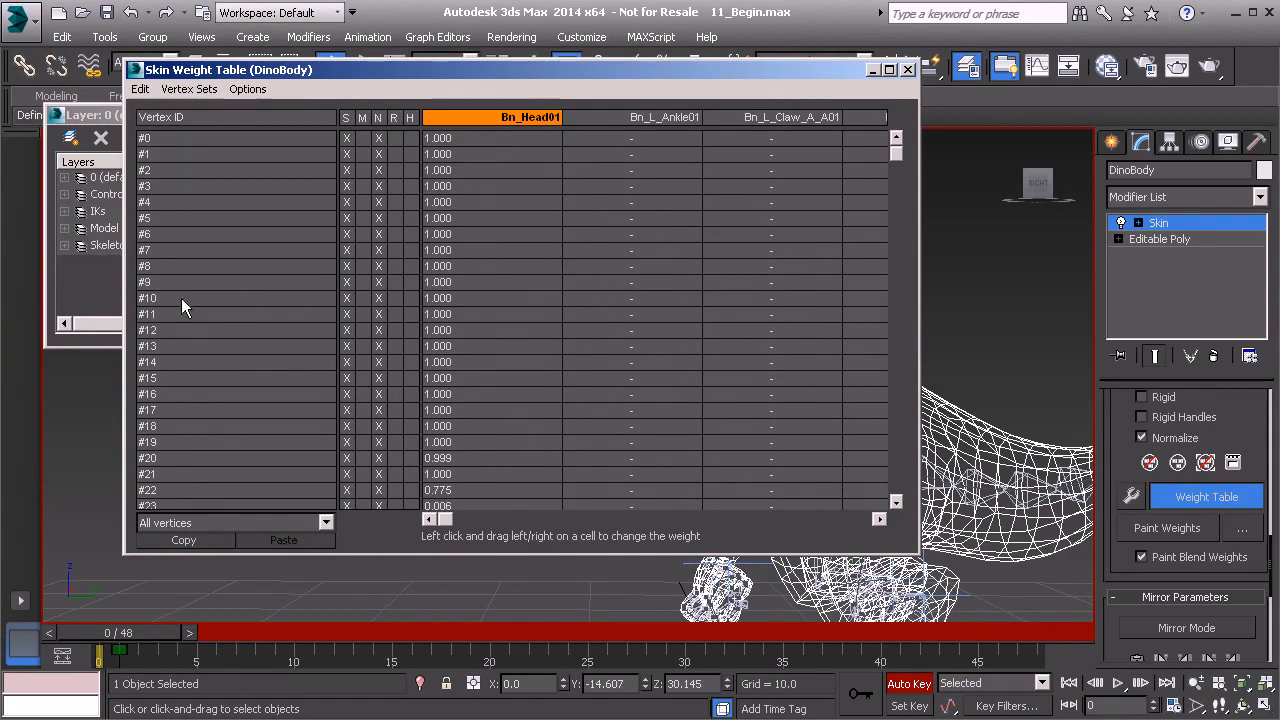
left_click(211, 522)
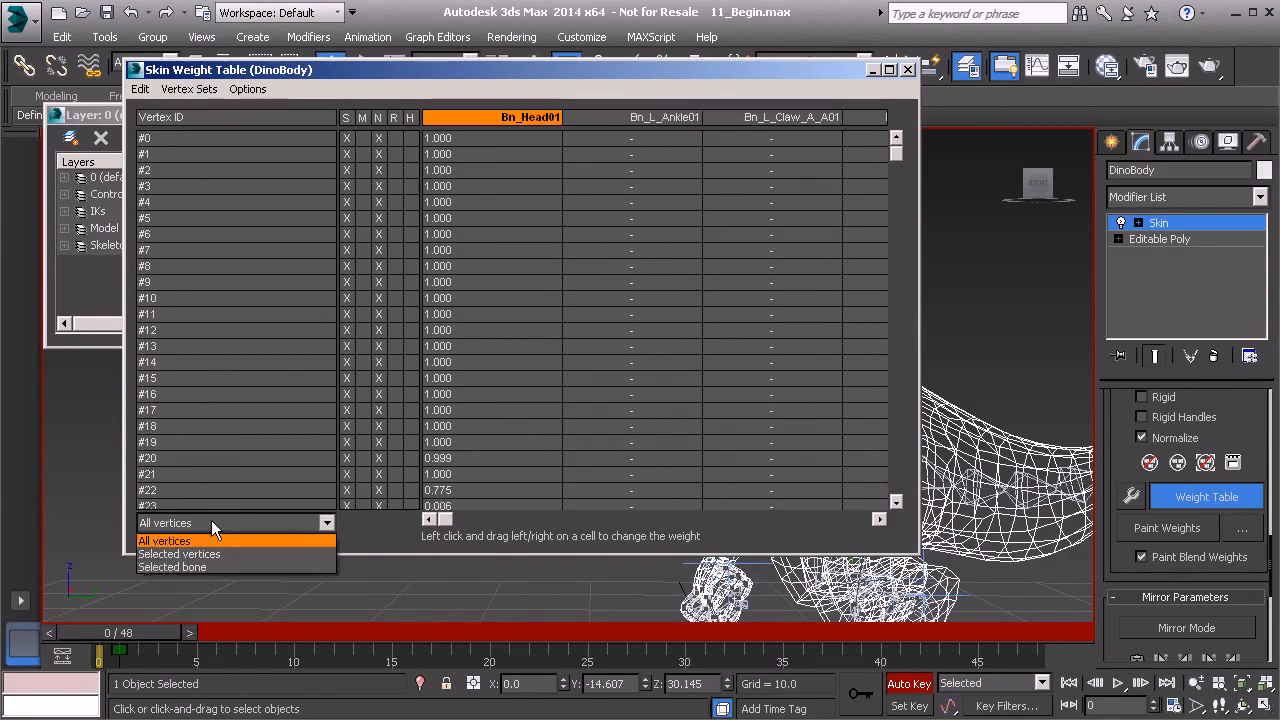
left_click(211, 555)
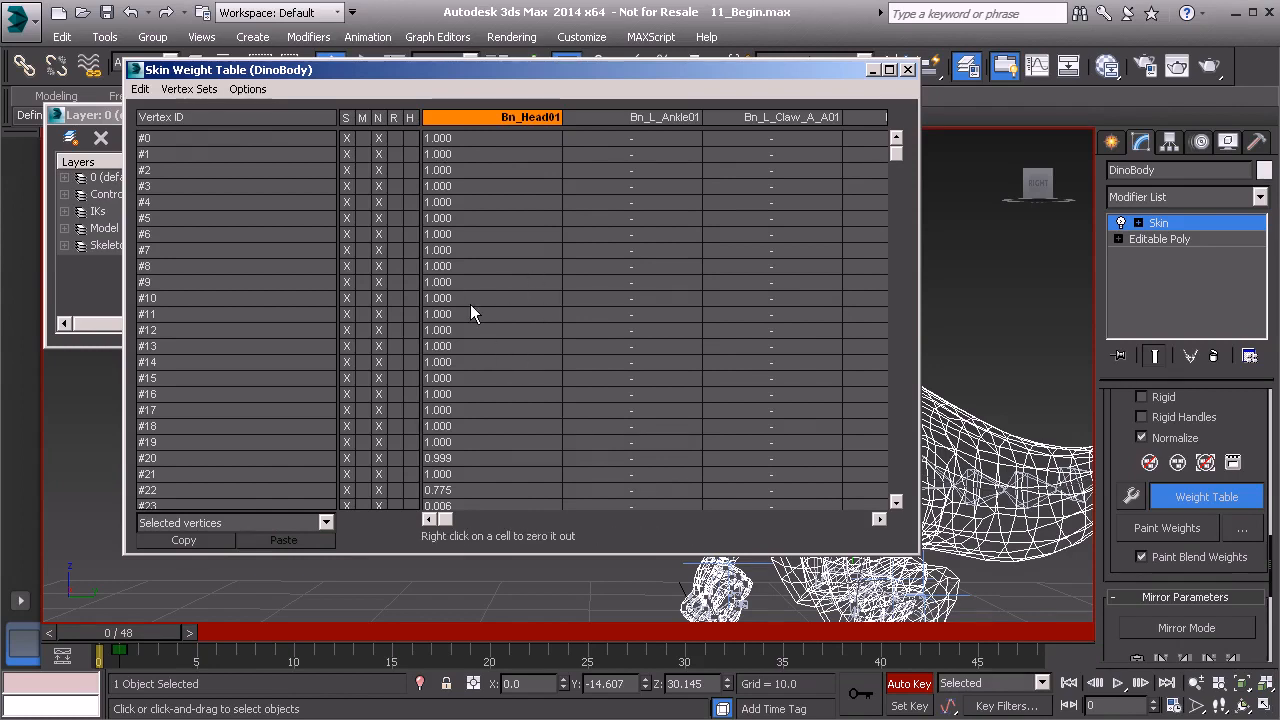
Set the Bn_Head01 weight of vertex #24 to 0.490 in the weight table.
mouse_move(895, 151)
left_mouse_down()
mouse_move(896, 181)
mouse_move(898, 166)
left_mouse_up()
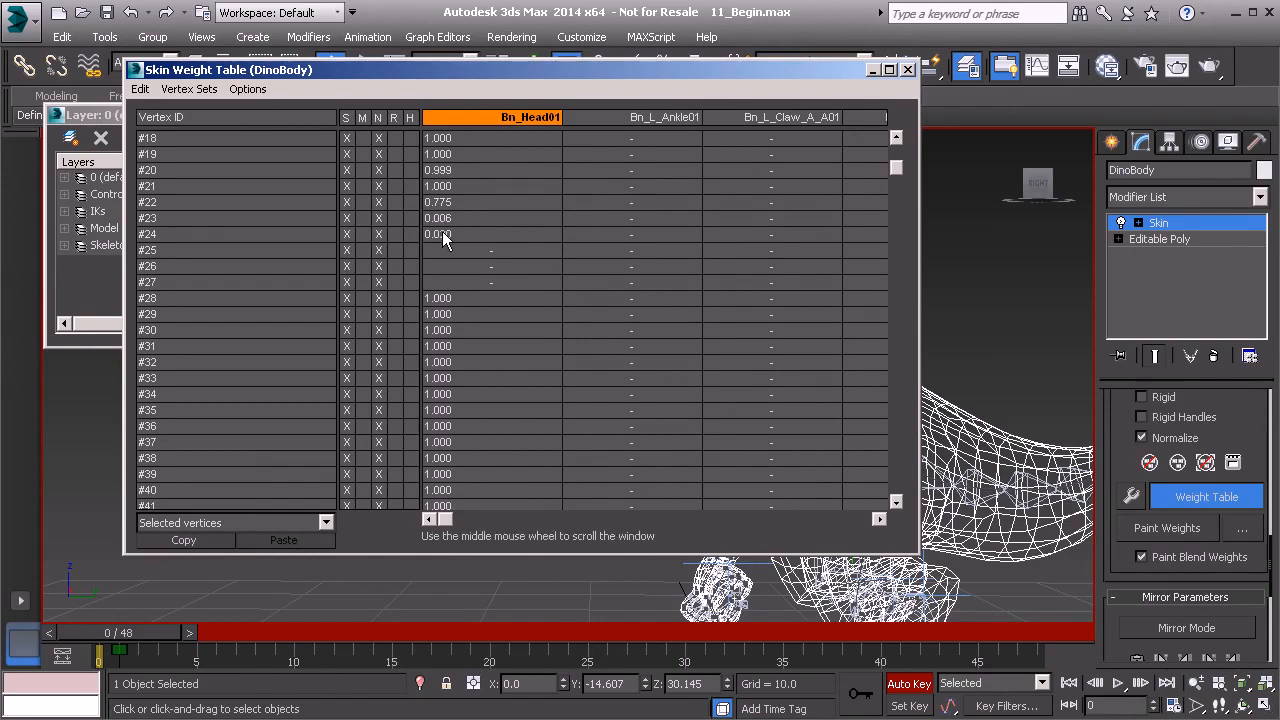
left_click_drag(441, 231, 393, 235)
left_click_drag(449, 233, 592, 231)
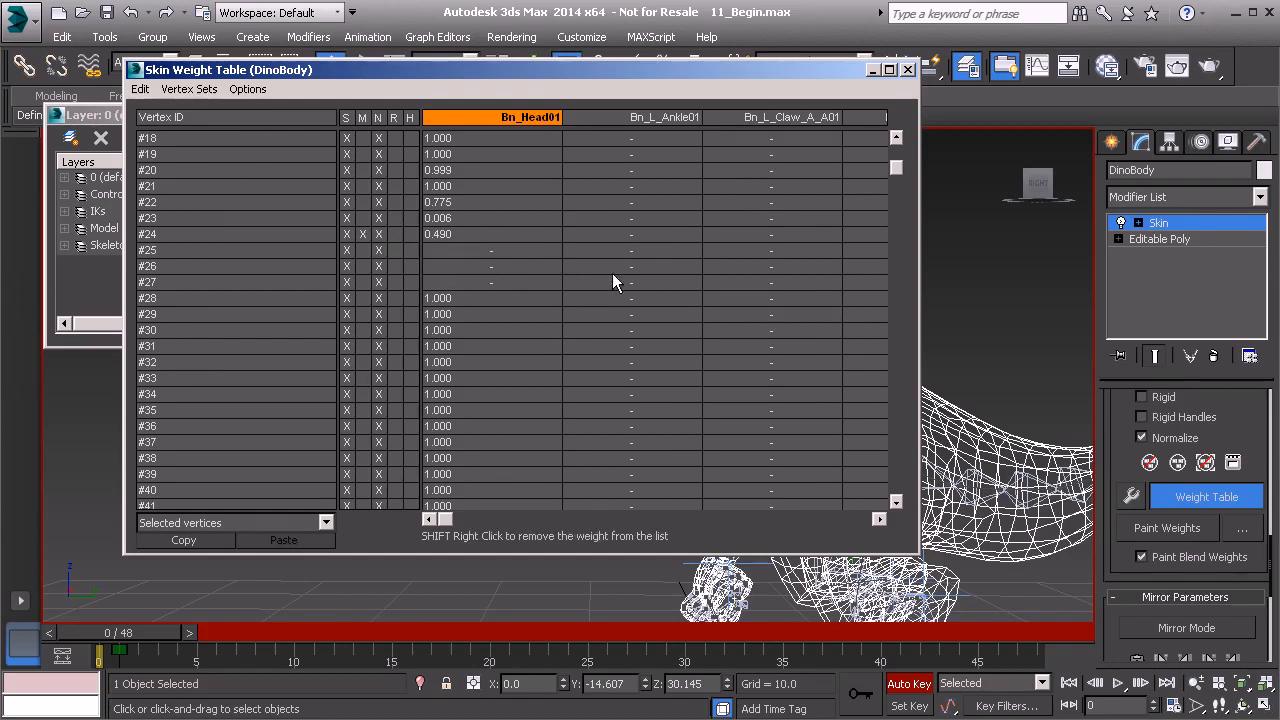
Select all the listed vertex rows in the weight table, starting from vertex #0.
left_click_drag(893, 168, 895, 150)
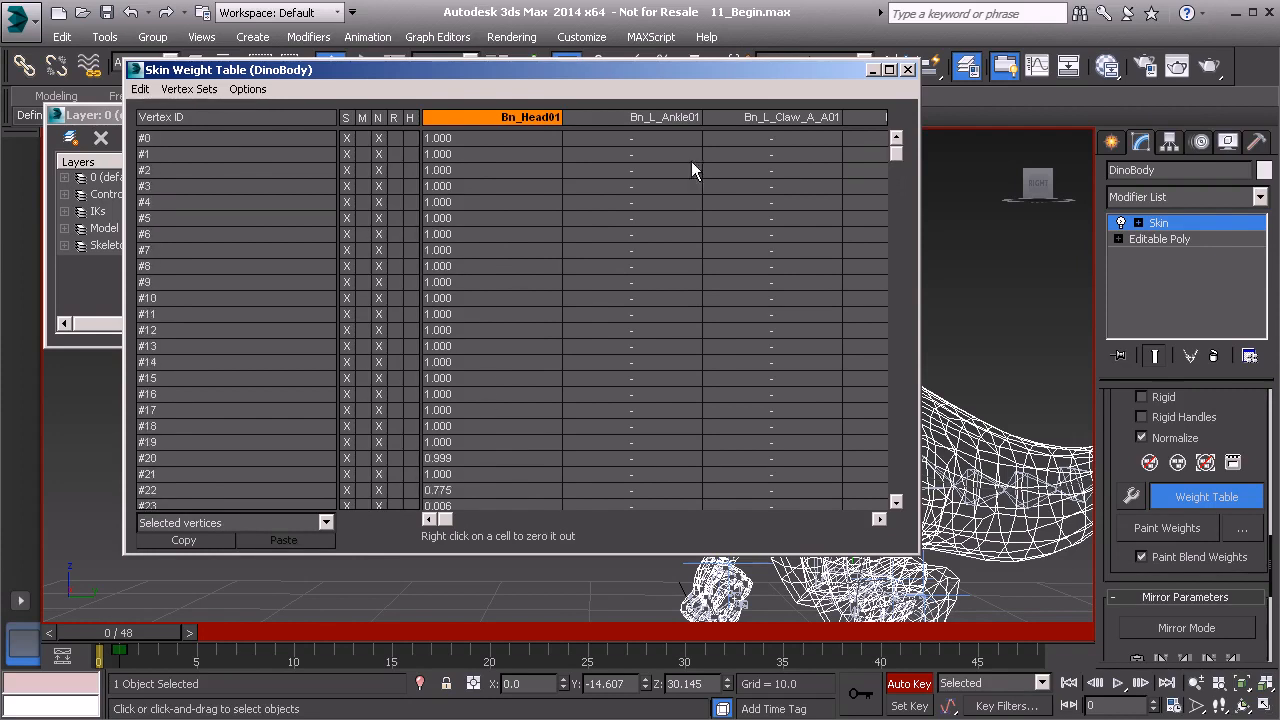
left_click(187, 139)
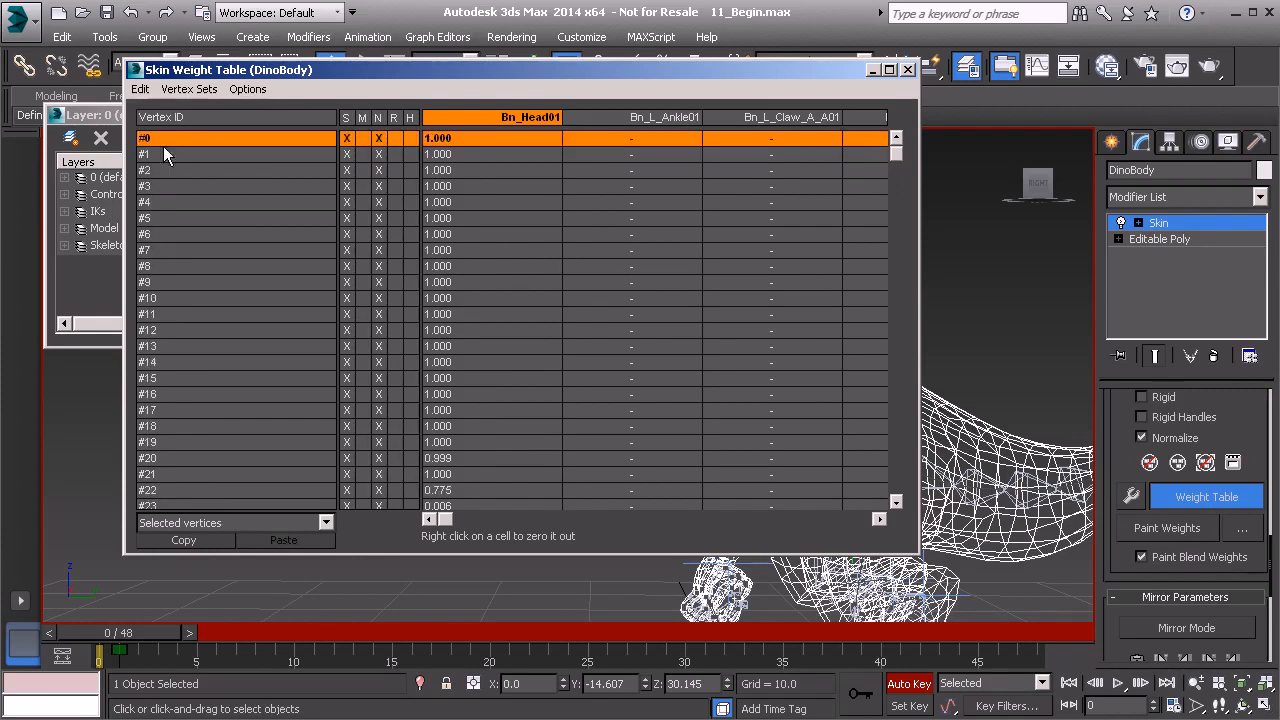
left_click_drag(181, 139, 171, 589)
scroll(135, 575, "down", 10)
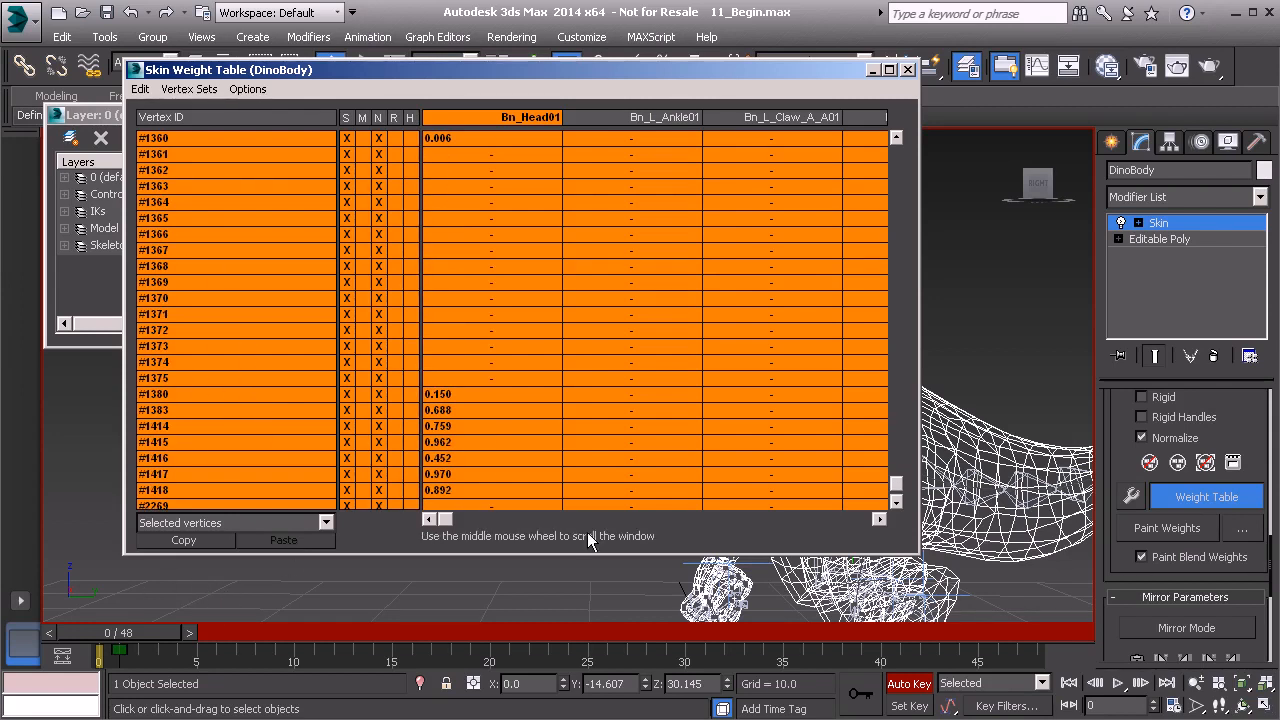
Set the Bn_Head01 weight of all selected vertices to 1.000, review the whole list, and close the weight table.
left_click(462, 501)
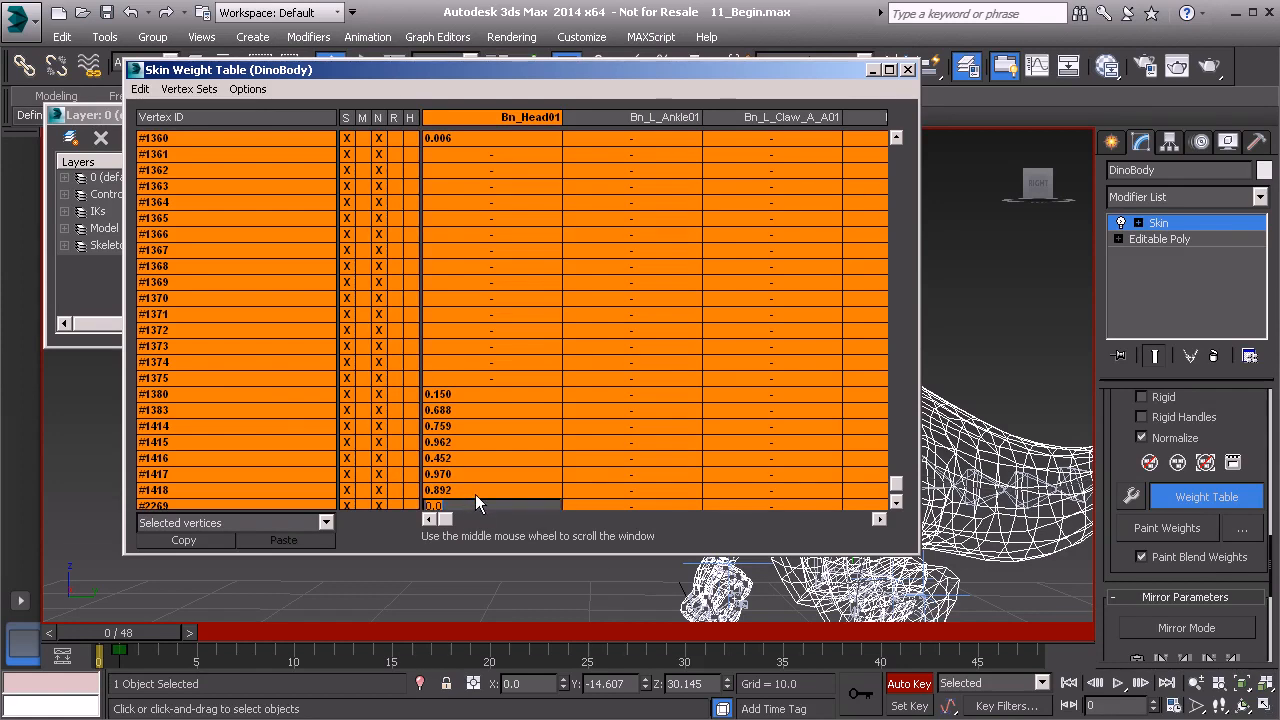
type("1")
key("Return")
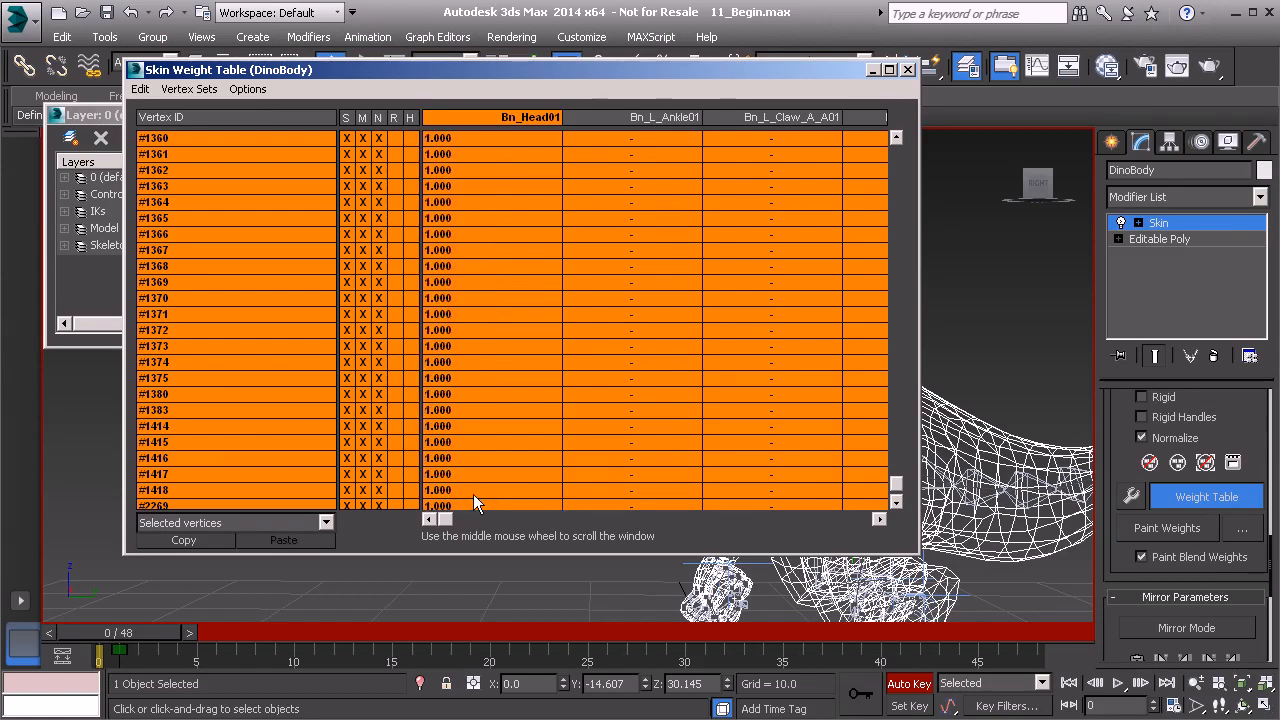
left_click_drag(900, 482, 891, 146)
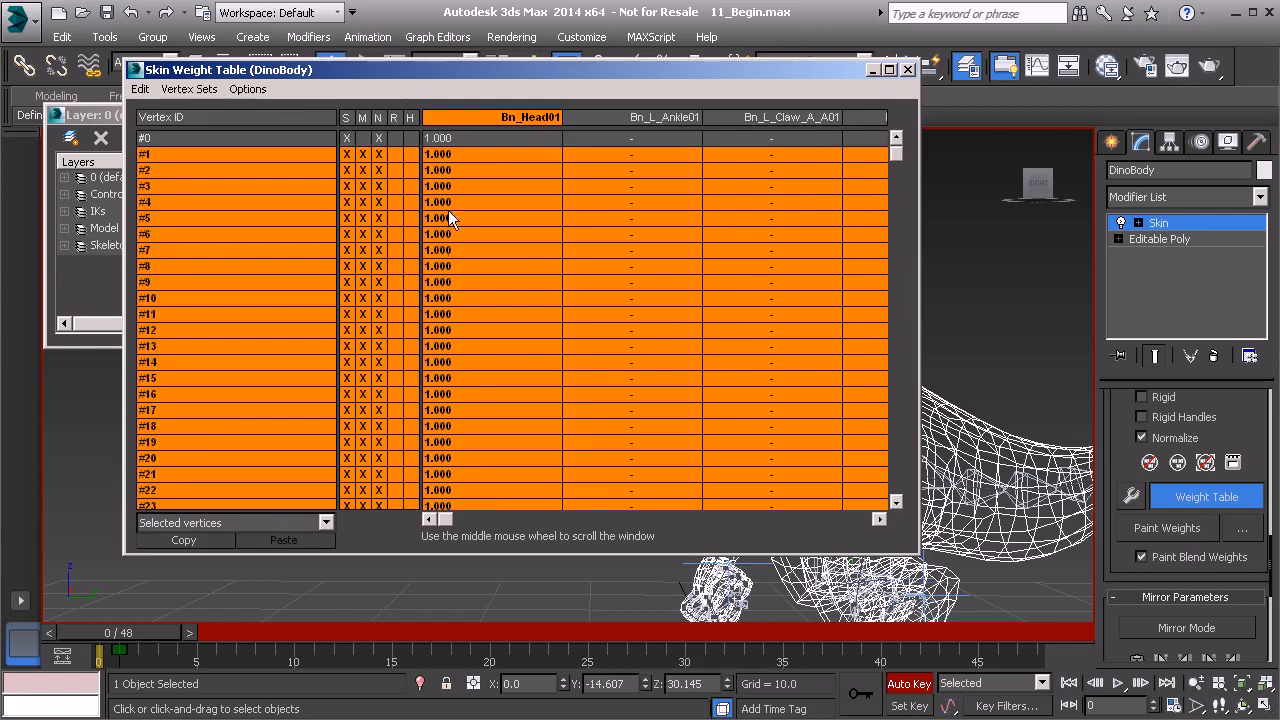
left_click_drag(893, 154, 876, 503)
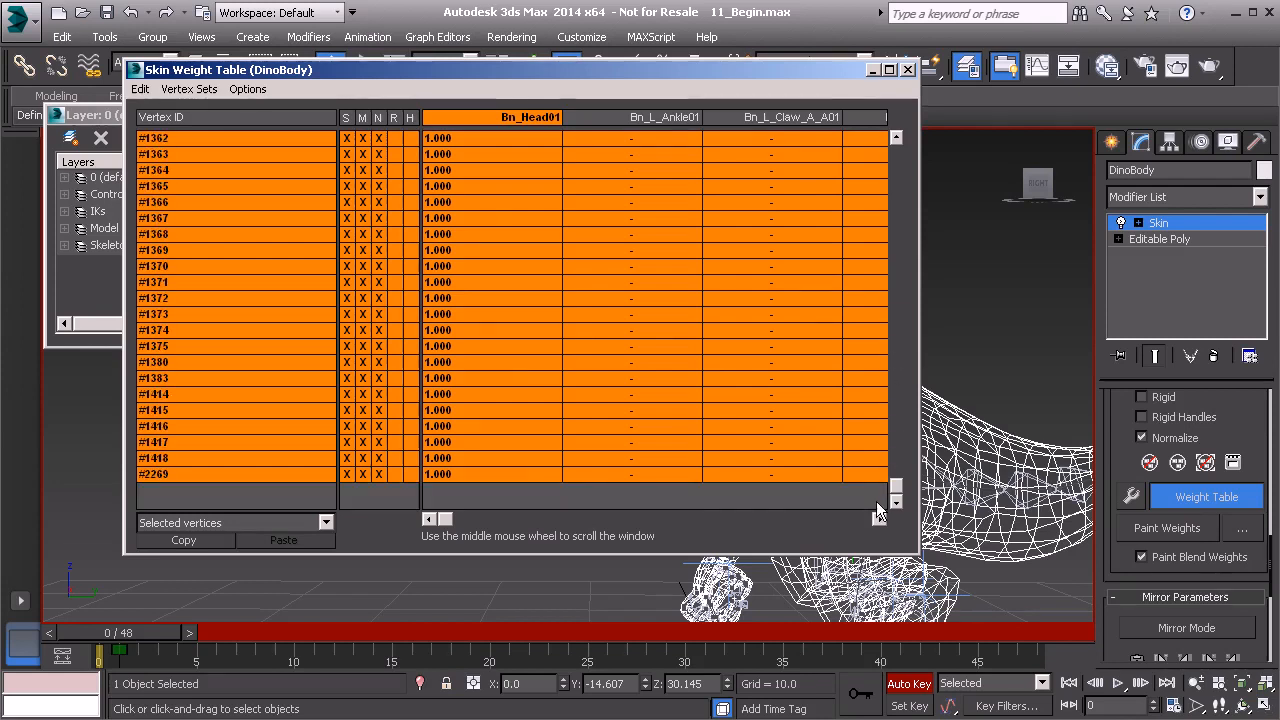
left_click(908, 71)
Scrub the head animation to check the skinning, return to frame 0, and clear the head vertex selection.
middle_click_drag(750, 347, 769, 406)
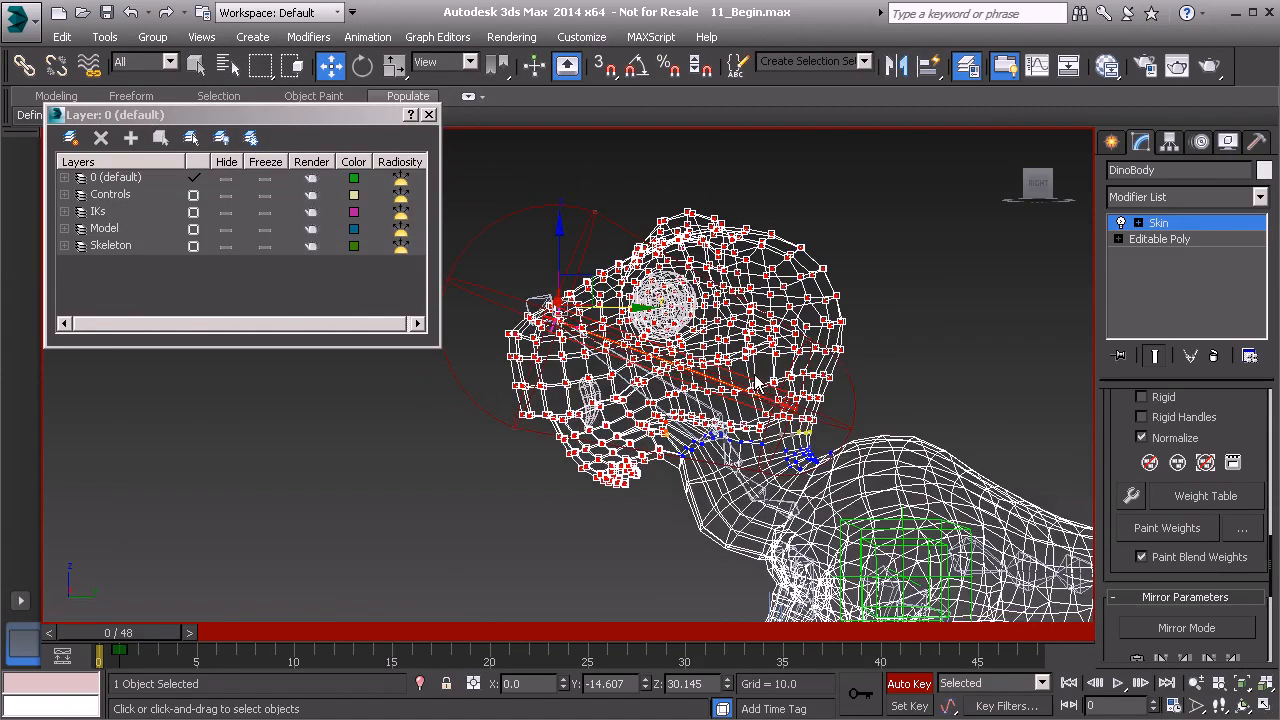
left_click_drag(140, 632, 110, 695)
key("w")
left_click(911, 315)
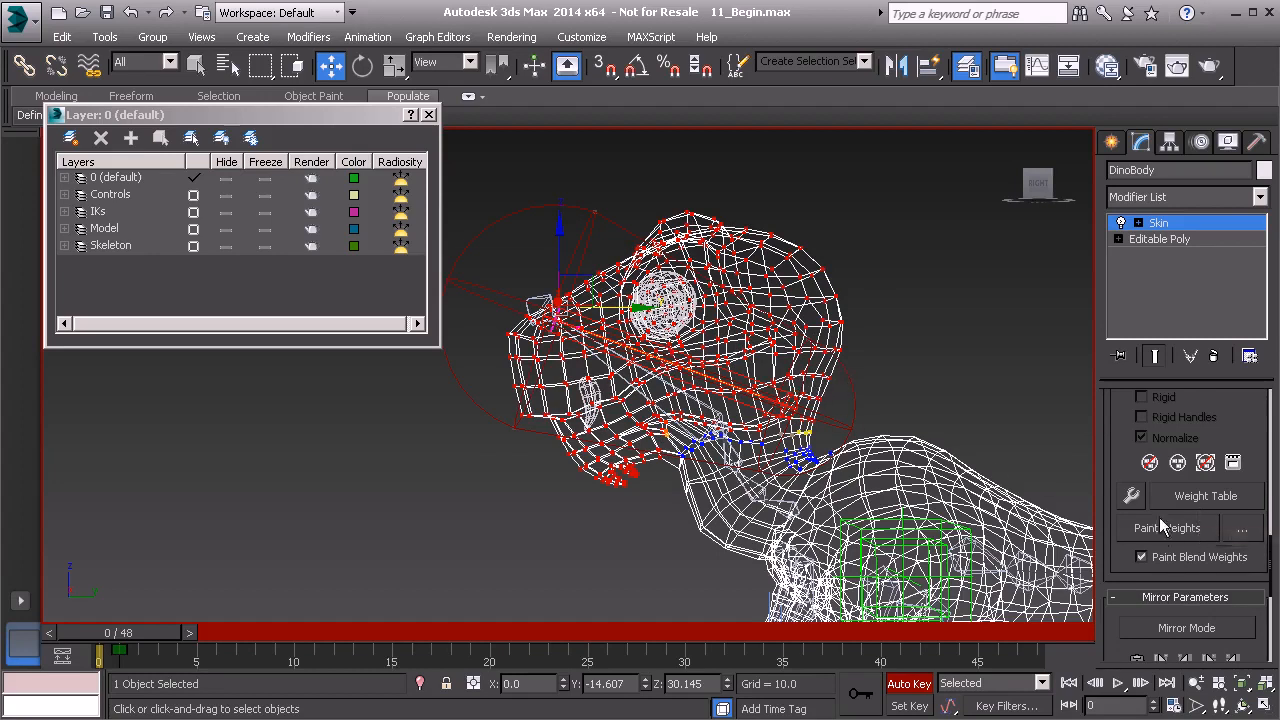
Activate Paint Weights with a maximum brush size of 2.0 and Paint Blend Weights disabled, and close the painter options.
left_click(1242, 533)
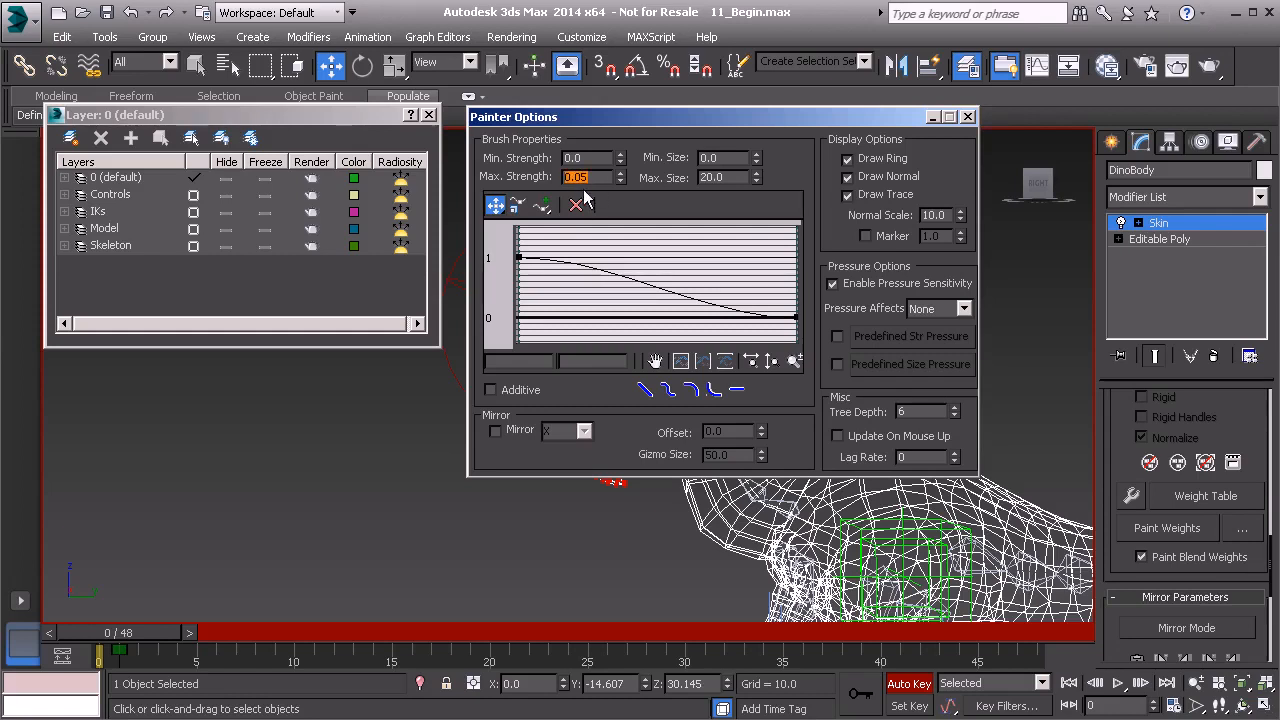
left_click(1175, 536)
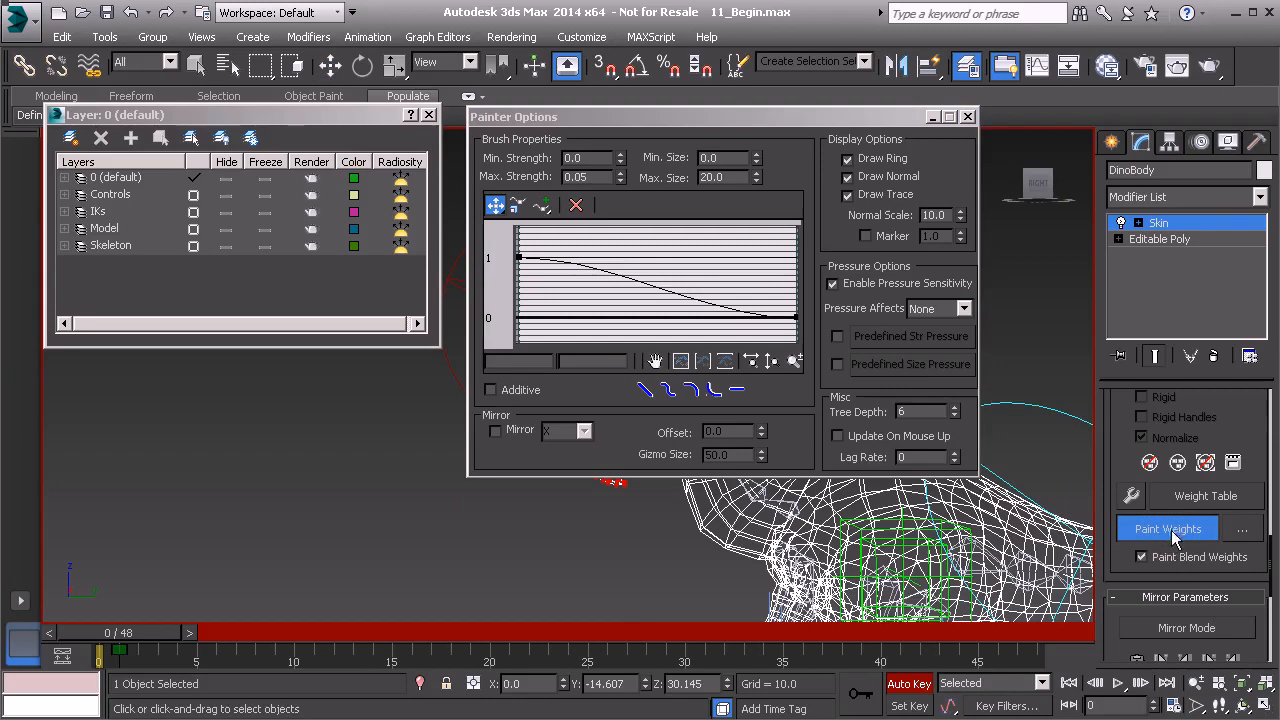
double_click(713, 177)
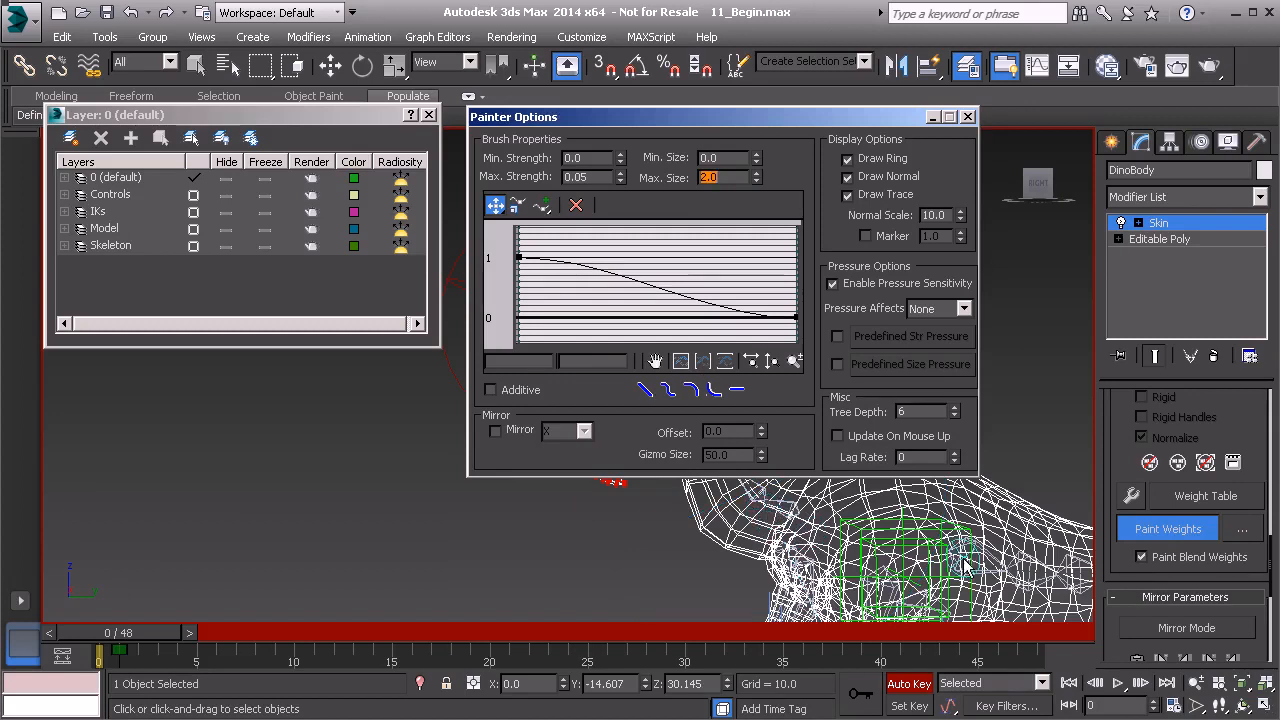
left_click(1143, 556)
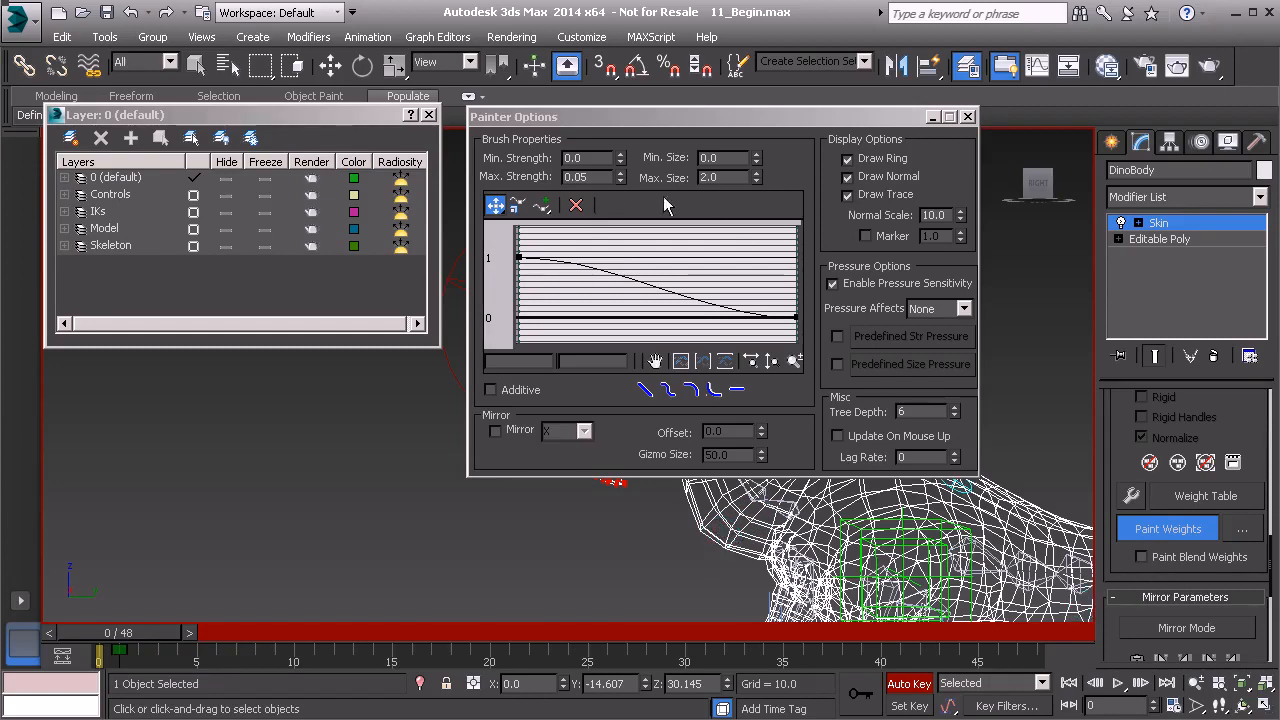
left_click(968, 116)
Display the dinosaur shaded and go to frame 8 to bring up the throat deformation behind the lower jaw.
middle_click_drag(896, 279, 883, 315)
key("F3")
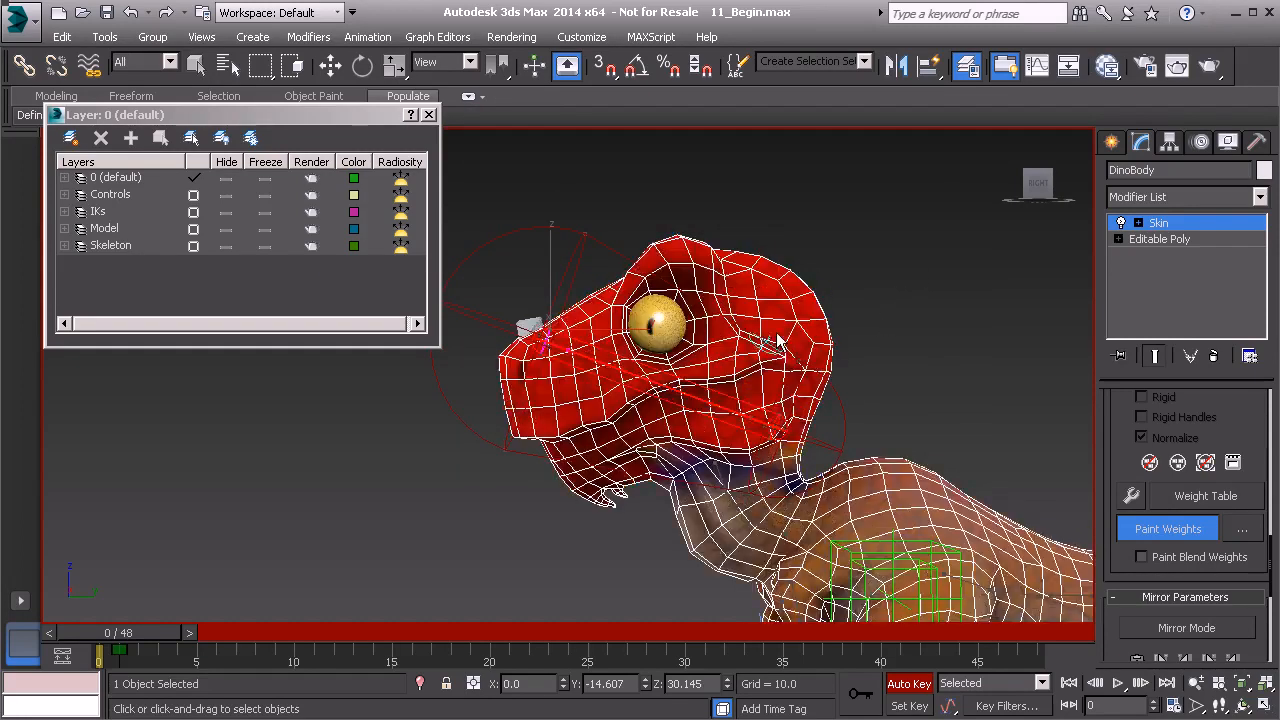
scroll(762, 428, "up", 8)
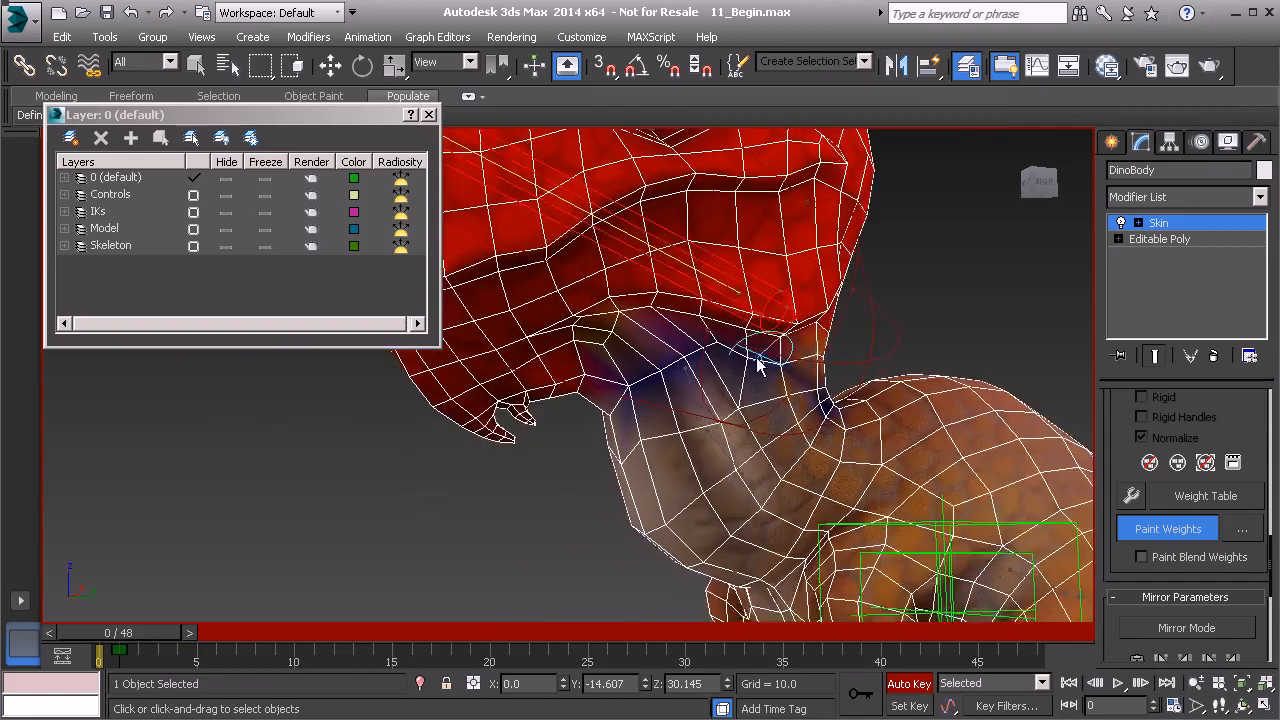
middle_click_drag(805, 350, 461, 500, "alt")
left_click_drag(137, 632, 291, 638)
mouse_move(657, 410)
middle_mouse_down()
mouse_move(621, 429)
mouse_move(616, 461)
middle_mouse_up()
scroll(613, 462, "up", 3)
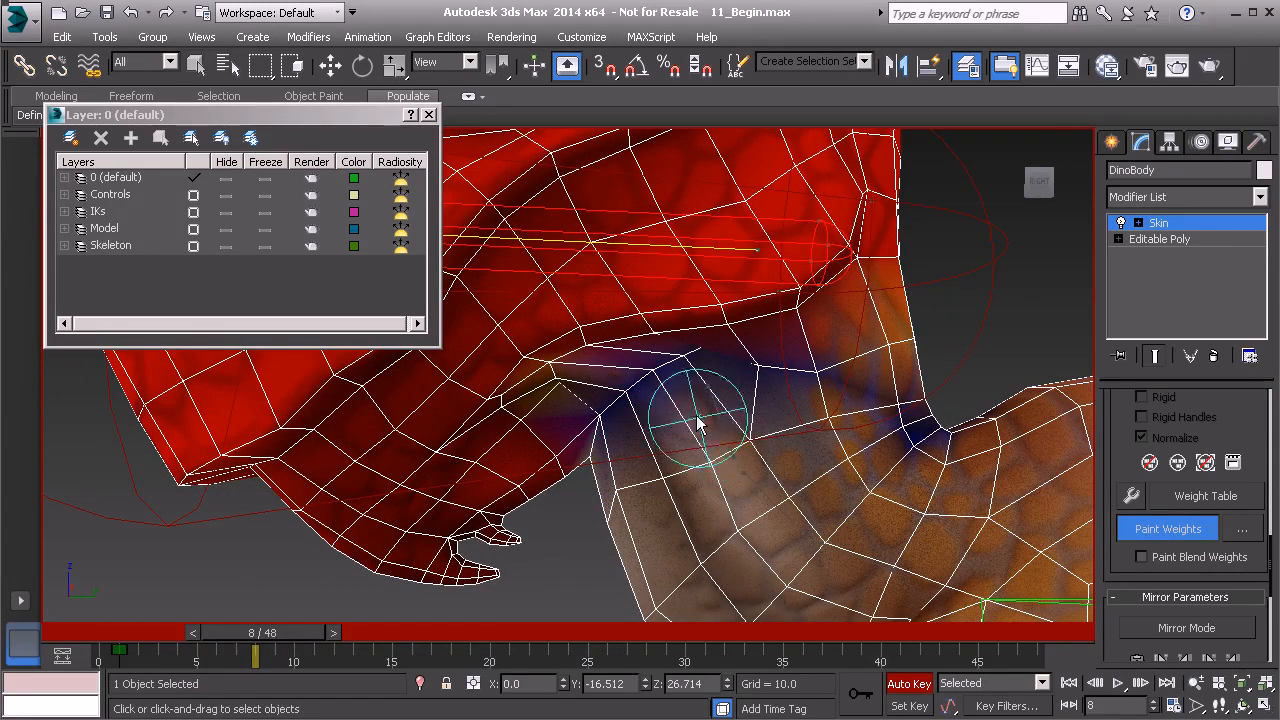
middle_click_drag(611, 443, 619, 460, "alt")
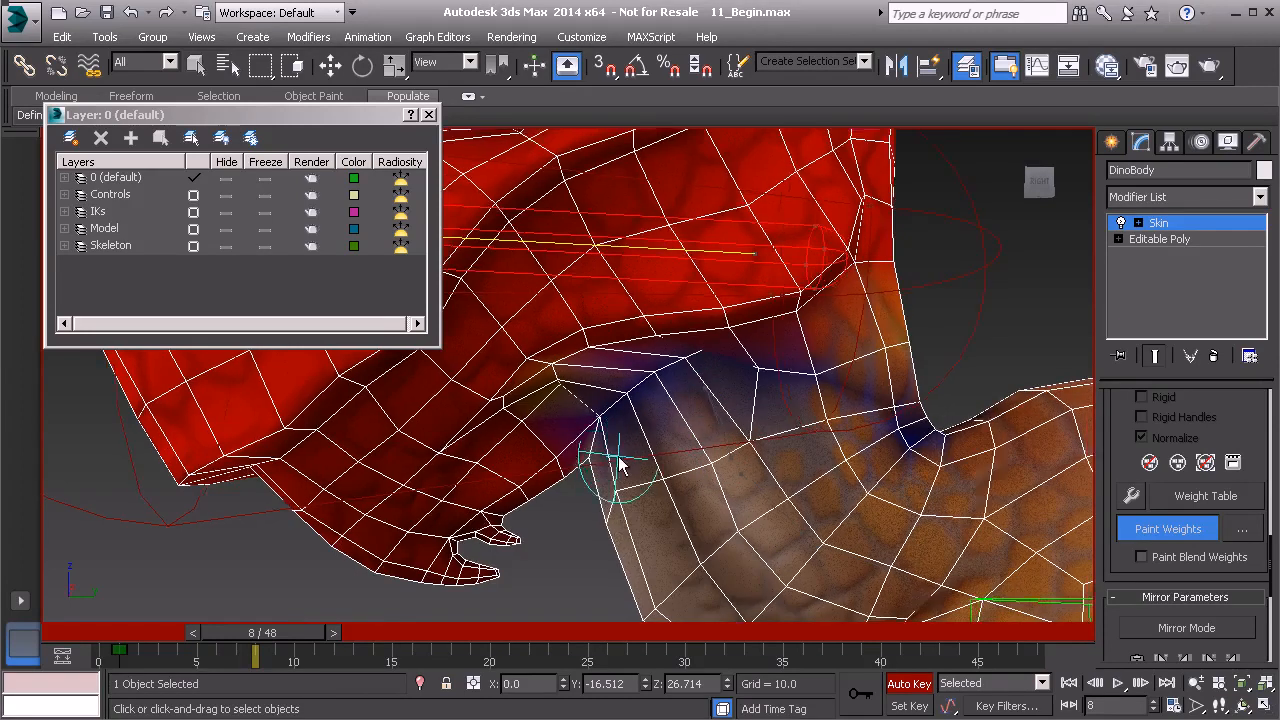
Paint head-bone weight over the throat vertices directly behind the lower jaw.
scroll(620, 462, "up", 4)
left_click_drag(596, 392, 597, 409)
left_click_drag(652, 329, 666, 349)
mouse_move(706, 262)
left_mouse_down()
mouse_move(727, 313)
mouse_move(834, 249)
mouse_move(785, 253)
mouse_move(719, 347)
mouse_move(606, 423)
mouse_move(545, 500)
left_mouse_up()
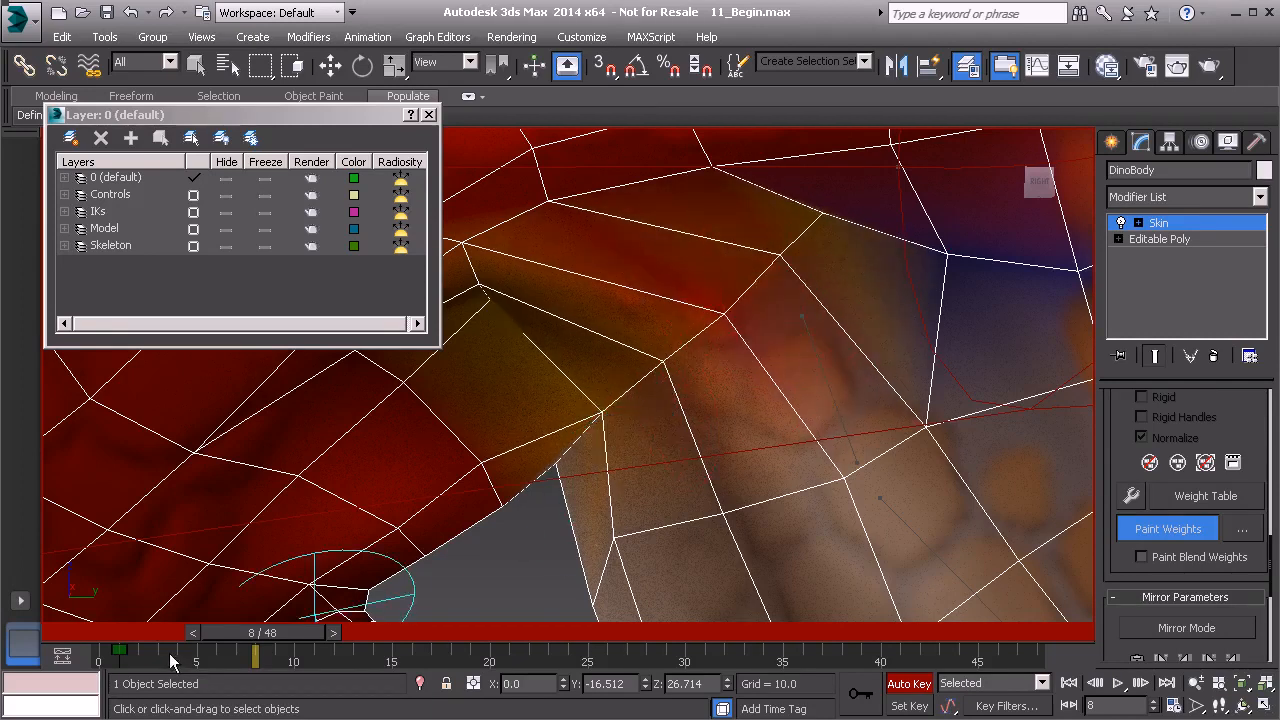
Compare the throat at frames 7 and 8, and paint the head weights farther down the front of the neck.
mouse_move(263, 634)
left_mouse_down()
mouse_move(120, 633)
mouse_move(286, 633)
mouse_move(82, 626)
mouse_move(357, 633)
mouse_move(160, 633)
mouse_move(263, 655)
mouse_move(173, 648)
mouse_move(236, 648)
left_mouse_up()
left_click(1167, 528)
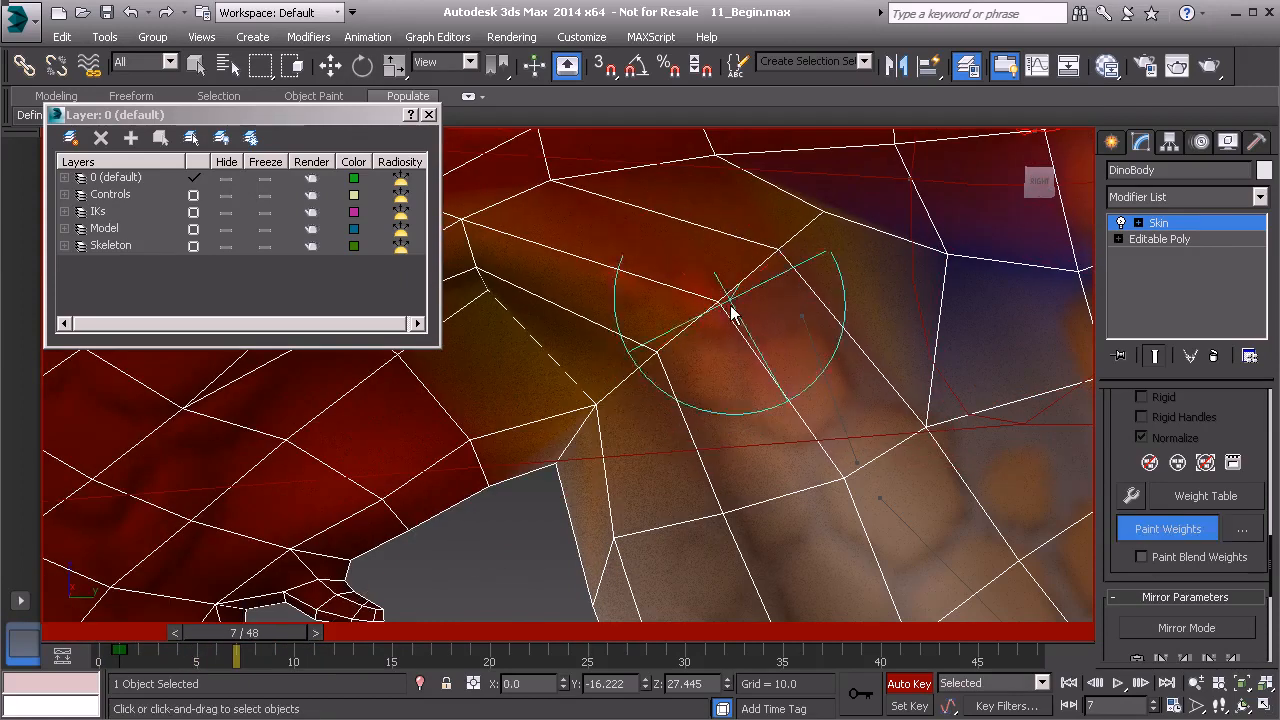
mouse_move(259, 637)
left_mouse_down()
mouse_move(126, 632)
mouse_move(392, 646)
mouse_move(274, 637)
left_mouse_up()
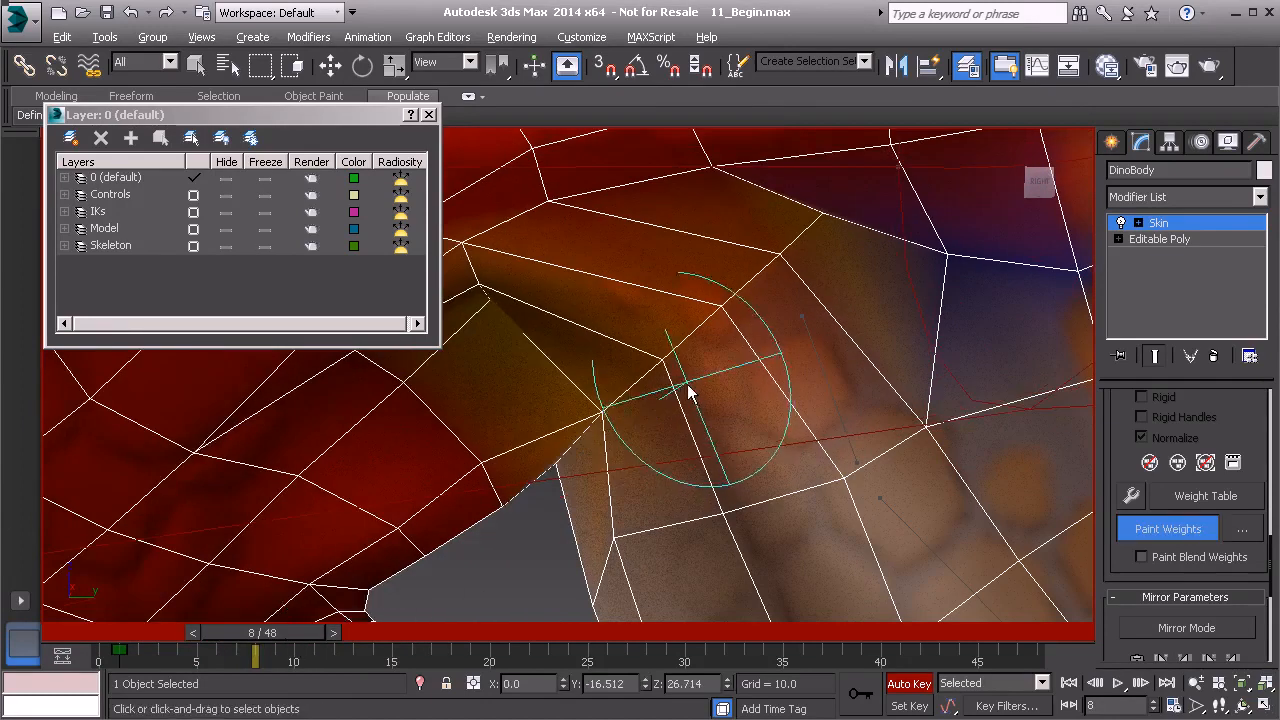
scroll(689, 387, "down", 1)
mouse_move(686, 414)
left_mouse_down()
mouse_move(674, 466)
mouse_move(629, 522)
mouse_move(734, 491)
mouse_move(709, 491)
mouse_move(654, 531)
mouse_move(780, 507)
mouse_move(613, 567)
left_mouse_up()
scroll(843, 466, "up", 1)
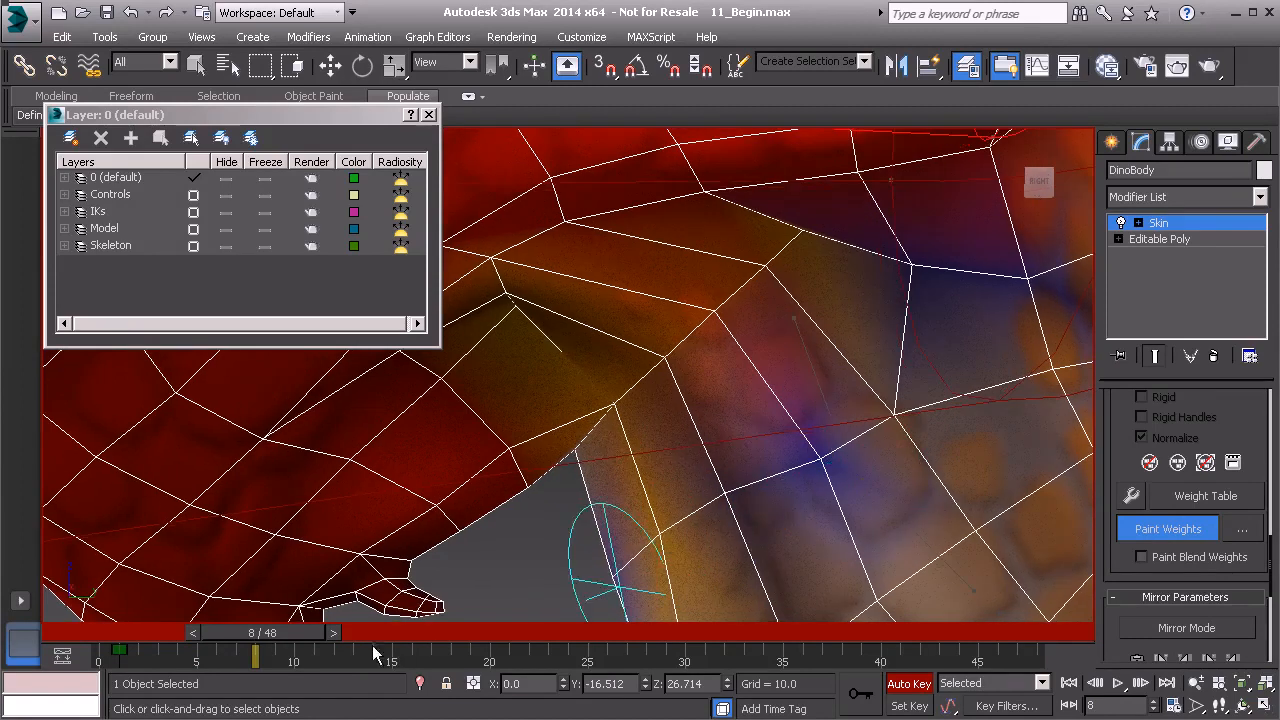
Refine the painted head weights on the side of the neck, checking the deformation at frames 13, 12 and 9.
left_click_drag(293, 638, 385, 636)
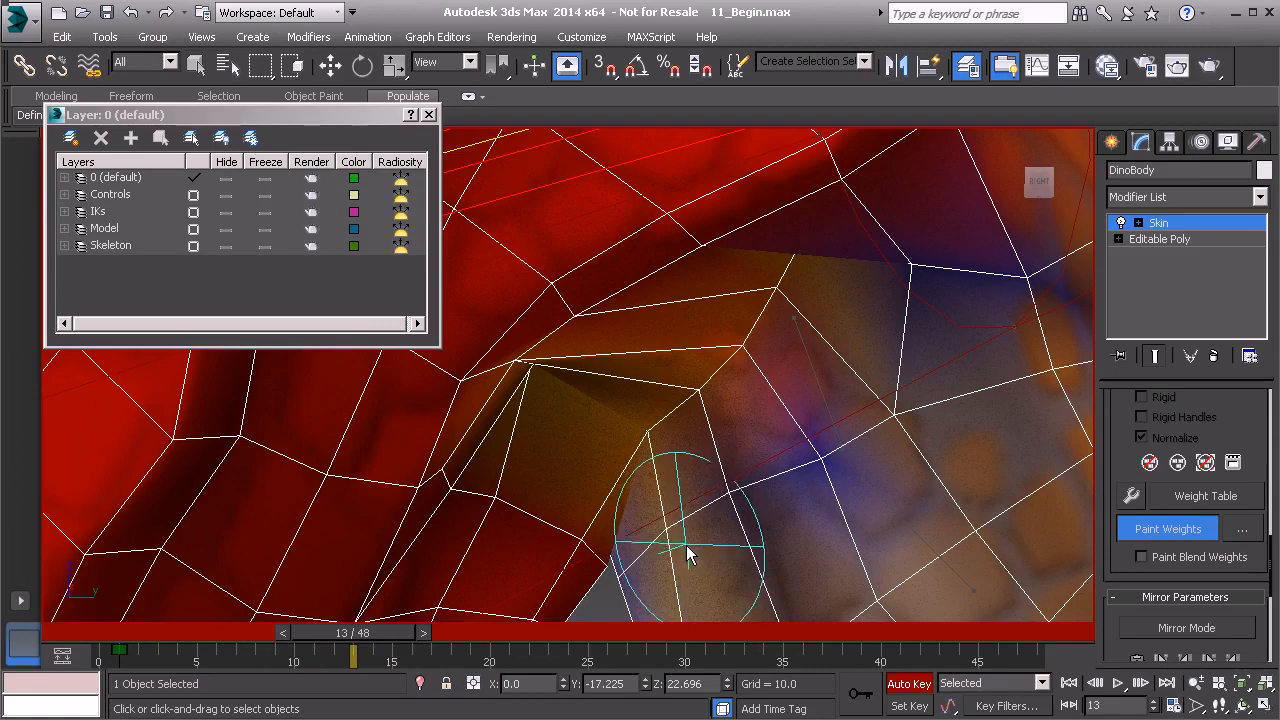
mouse_move(377, 641)
left_mouse_down()
mouse_move(120, 640)
mouse_move(426, 638)
mouse_move(192, 640)
mouse_move(246, 655)
mouse_move(335, 650)
left_mouse_up()
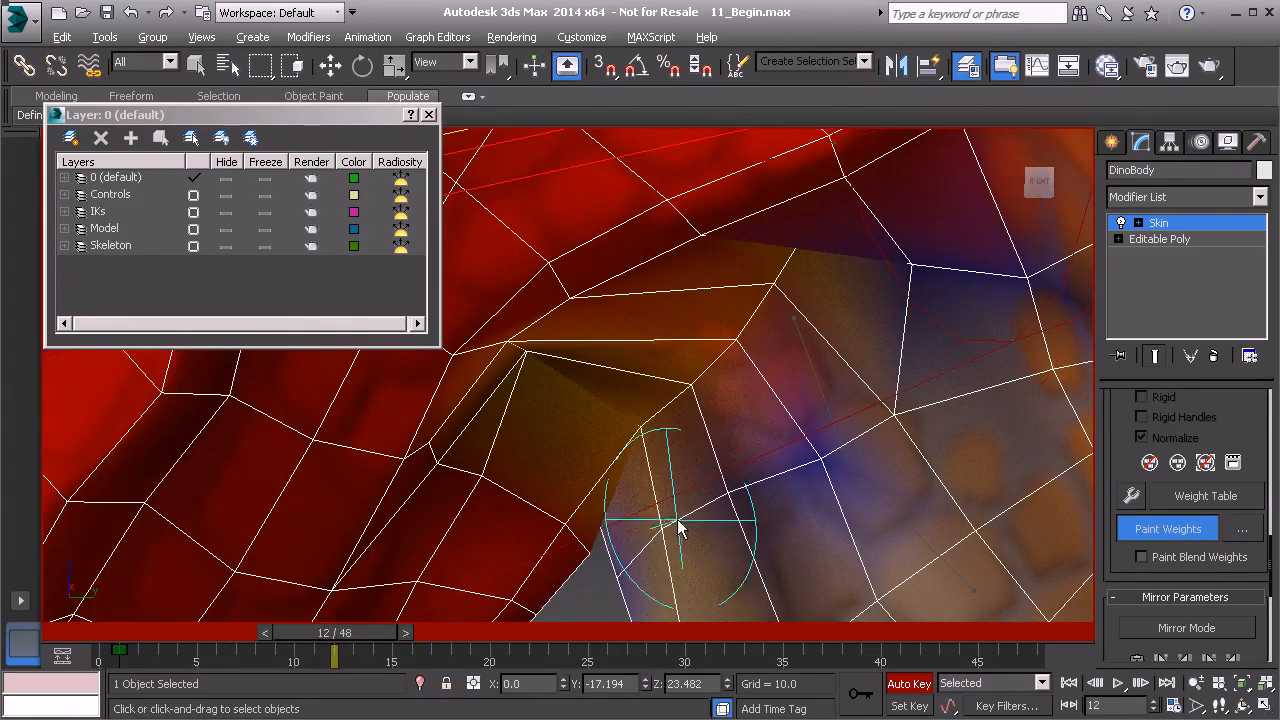
mouse_move(742, 520)
left_mouse_down()
mouse_move(830, 500)
mouse_move(800, 486)
left_mouse_up()
mouse_move(357, 642)
left_mouse_down()
mouse_move(214, 650)
mouse_move(443, 650)
mouse_move(190, 650)
mouse_move(495, 651)
mouse_move(360, 642)
mouse_move(611, 631)
mouse_move(146, 650)
mouse_move(545, 650)
mouse_move(128, 650)
mouse_move(441, 662)
mouse_move(276, 655)
left_mouse_up()
left_click(1167, 528)
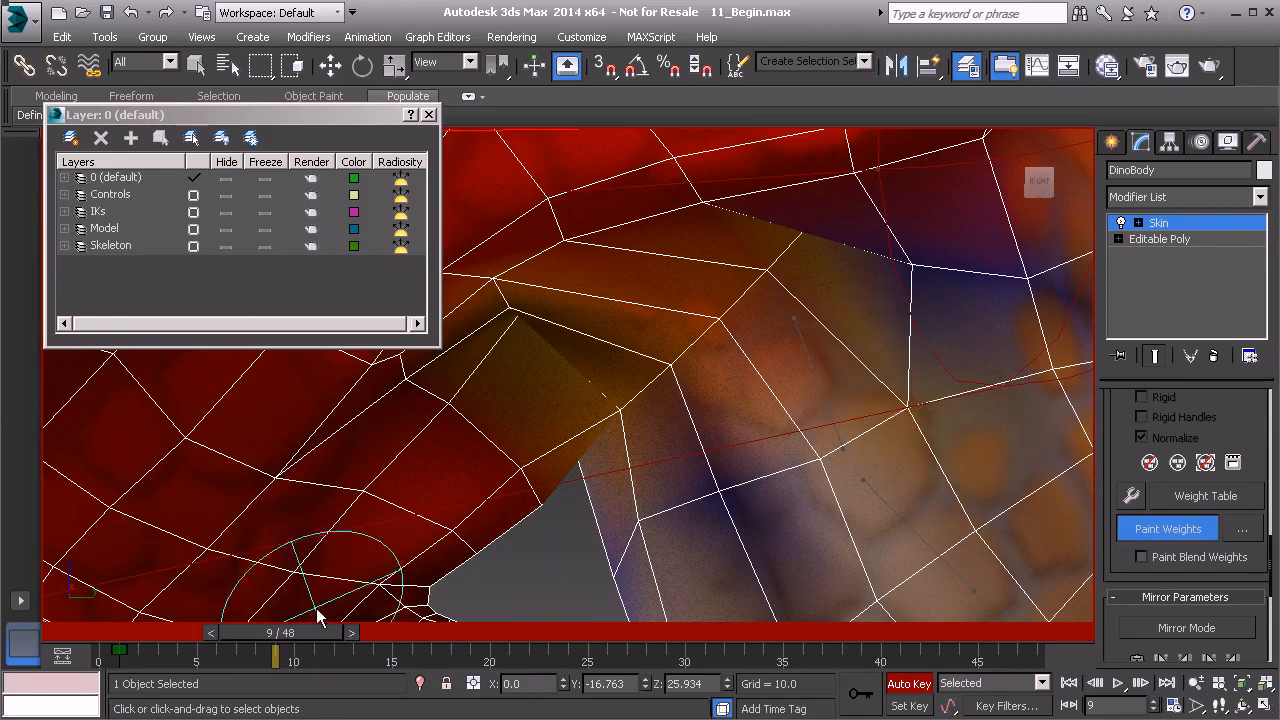
Examine the unpainted opposite side of the neck while scrubbing the animation, and return to frame 0.
mouse_move(300, 632)
left_mouse_down()
mouse_move(502, 627)
mouse_move(133, 615)
mouse_move(556, 630)
mouse_move(44, 620)
left_mouse_up()
scroll(634, 408, "down", 6)
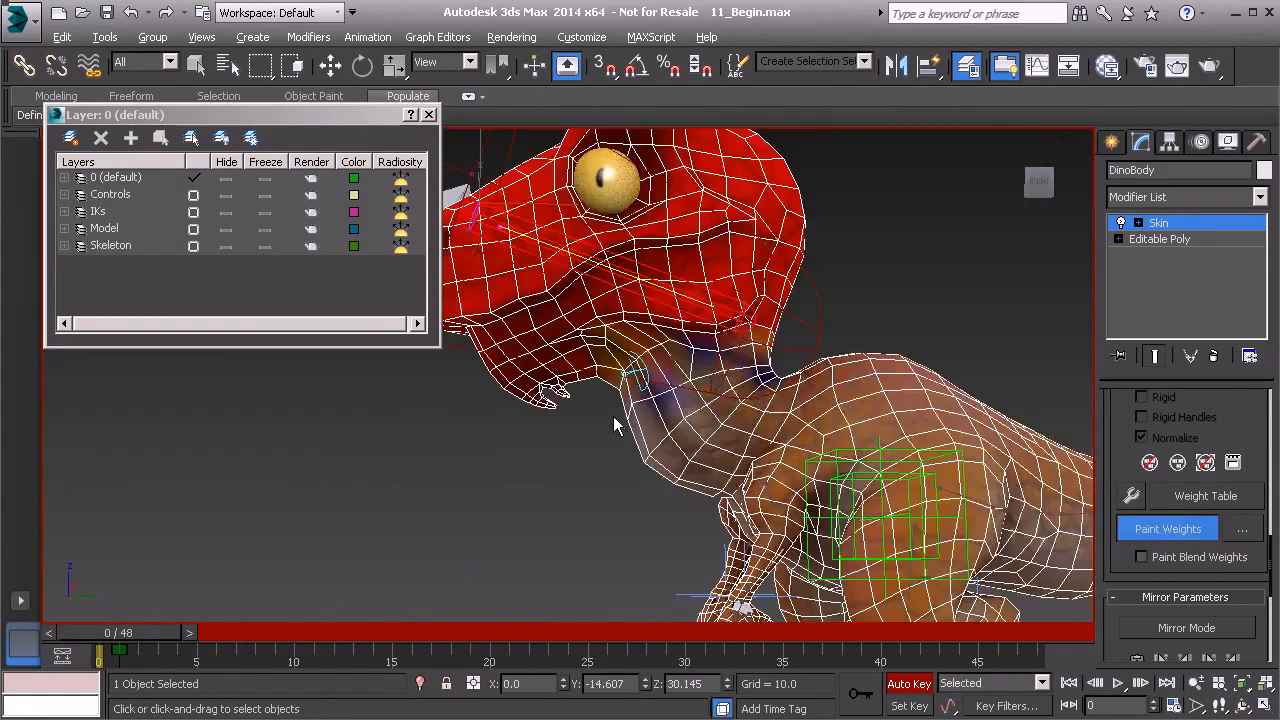
middle_click_drag(617, 423, 776, 442, "alt")
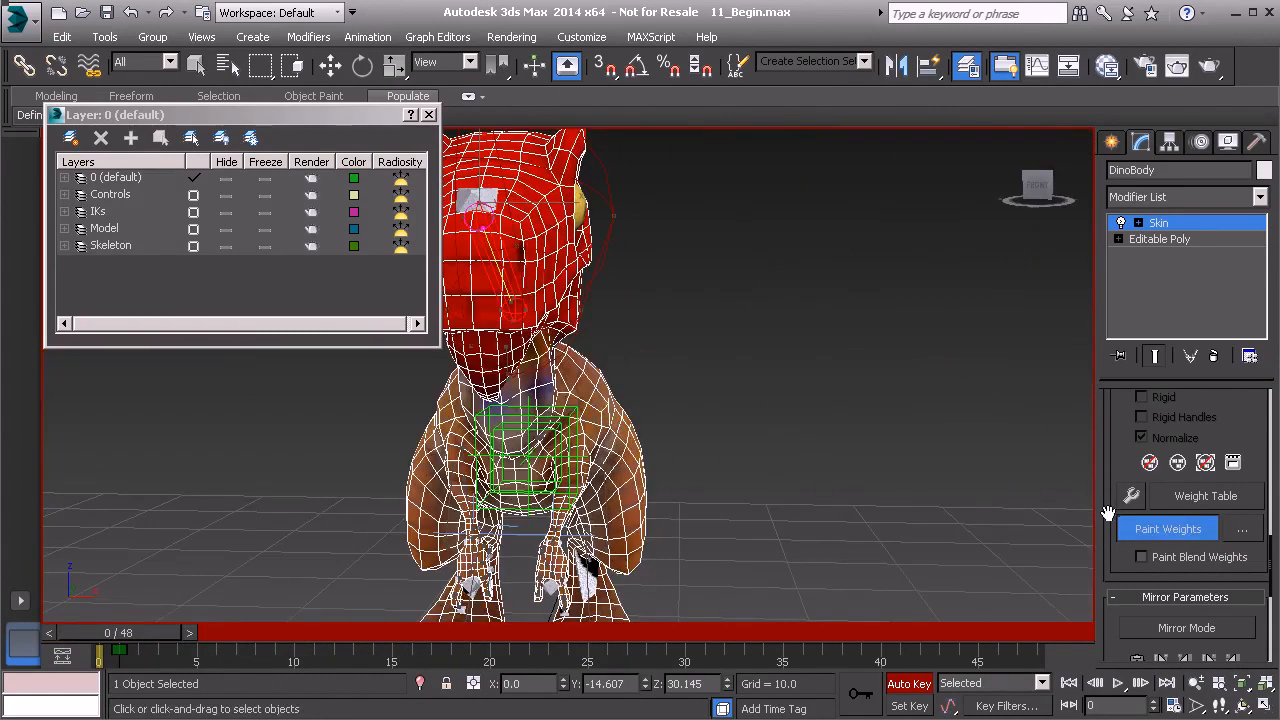
middle_click_drag(789, 507, 660, 520, "alt")
scroll(618, 459, "up", 3)
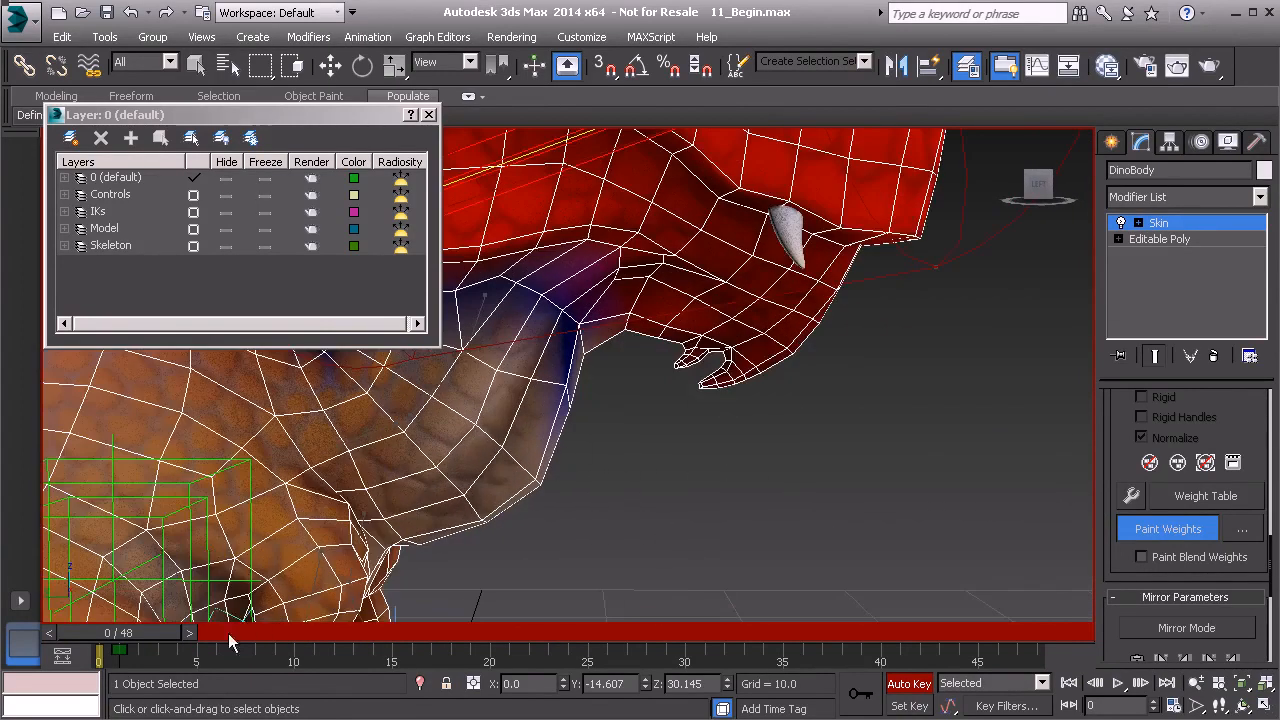
left_click_drag(143, 632, 537, 678)
left_click_drag(485, 634, 110, 634)
middle_click_drag(289, 591, 592, 414, "alt")
scroll(805, 350, "down", 4)
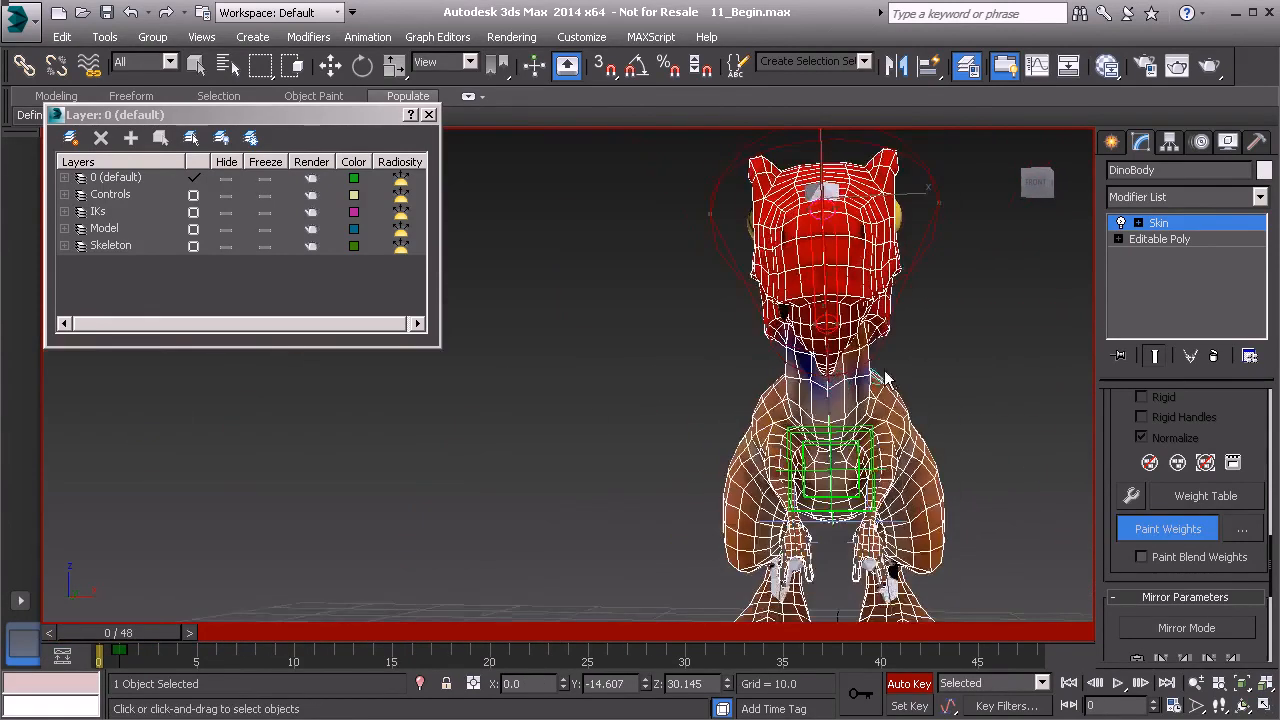
Turn off Paint Weights and enable Mirror Mode for the skin, viewing the dinosaur from the front.
middle_click_drag(1060, 493, 938, 505)
left_click(1163, 530)
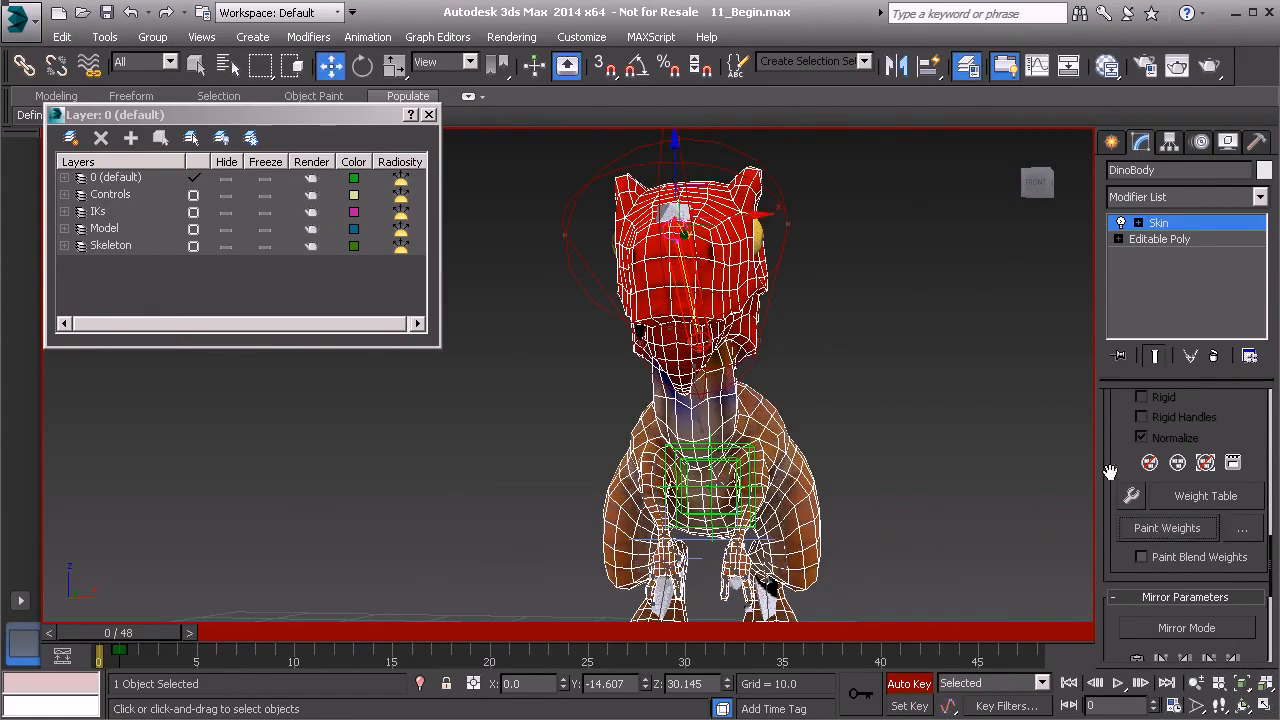
left_click_drag(1113, 452, 1095, 258)
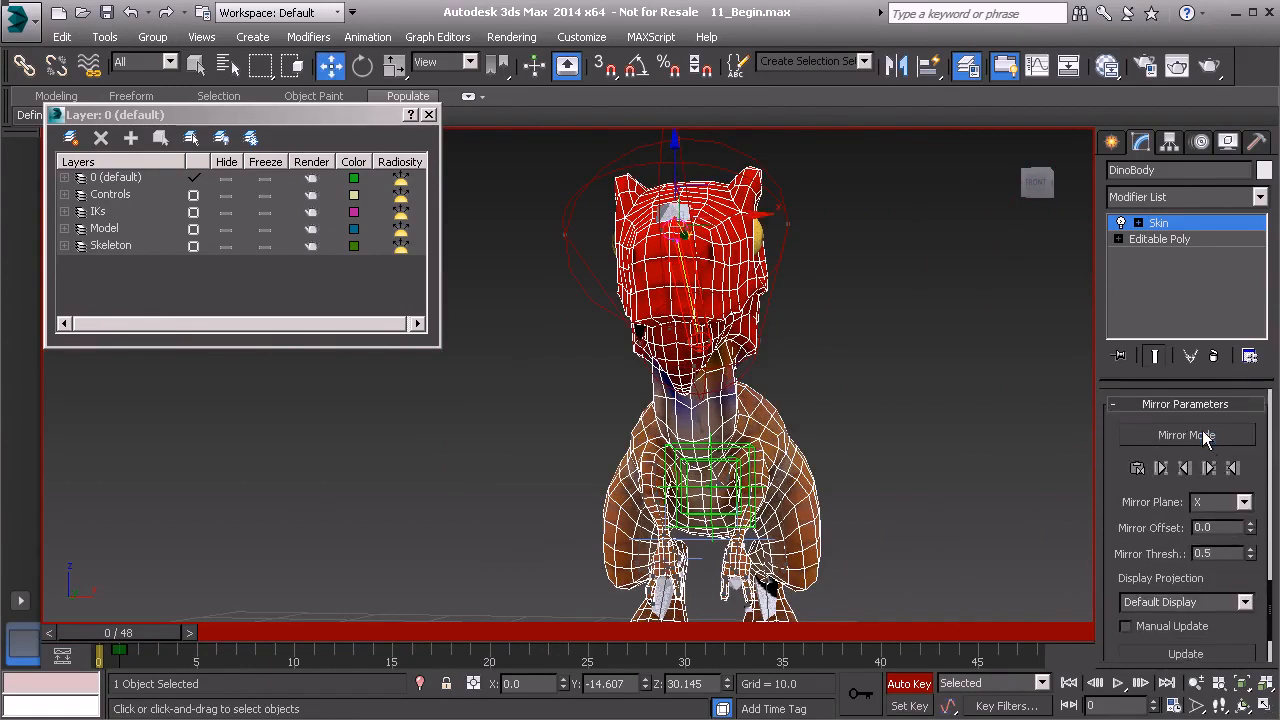
left_click(1206, 437)
middle_click_drag(962, 432, 712, 410, "alt")
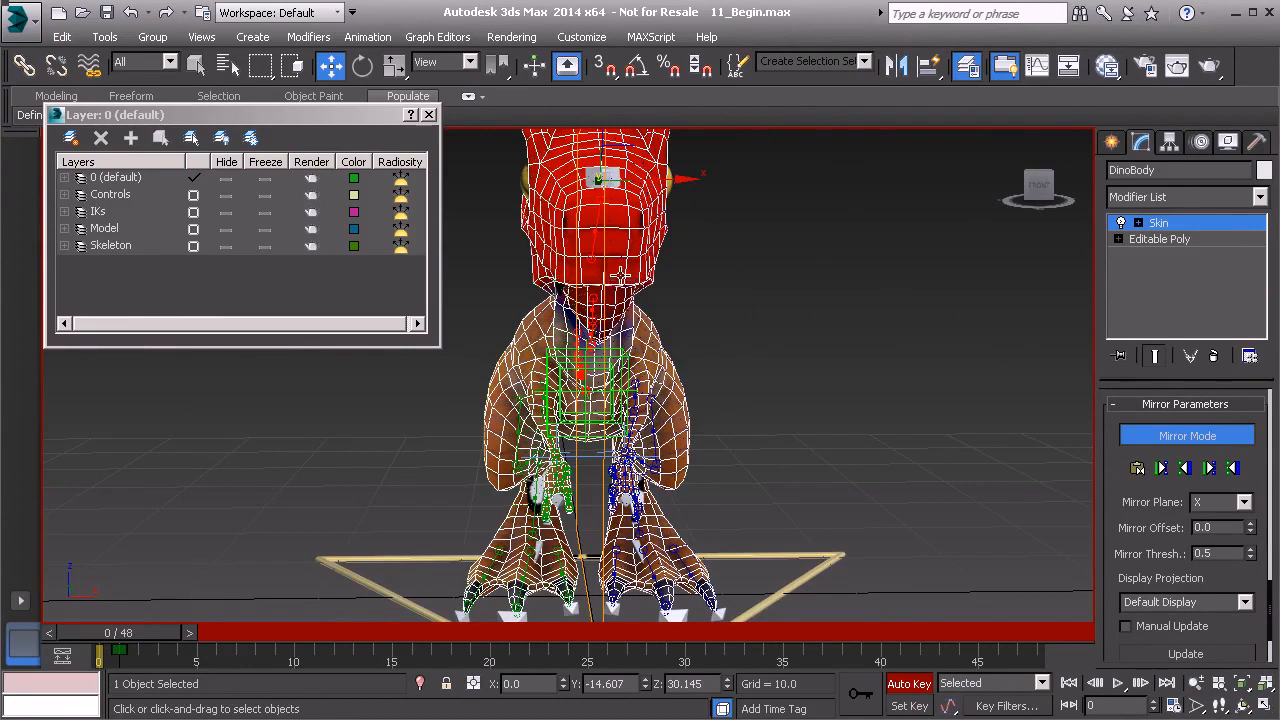
middle_click_drag(543, 372, 551, 365, "alt")
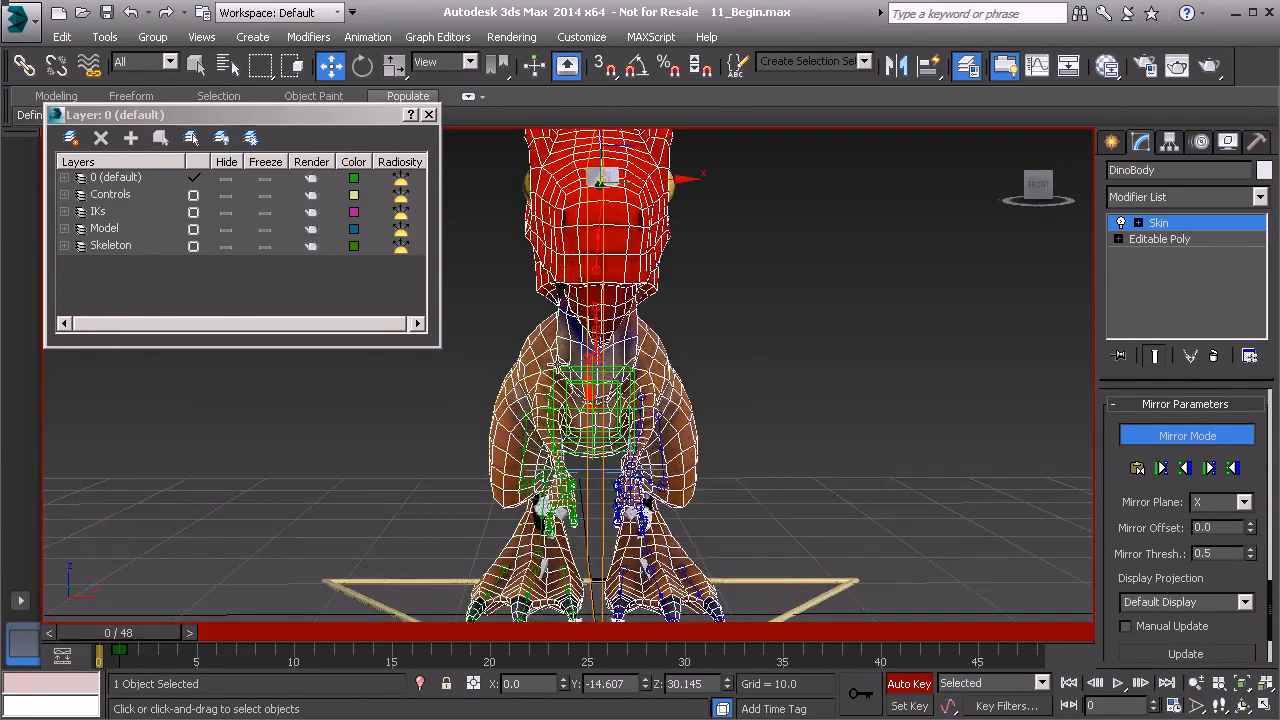
middle_click_drag(507, 450, 533, 402, "alt")
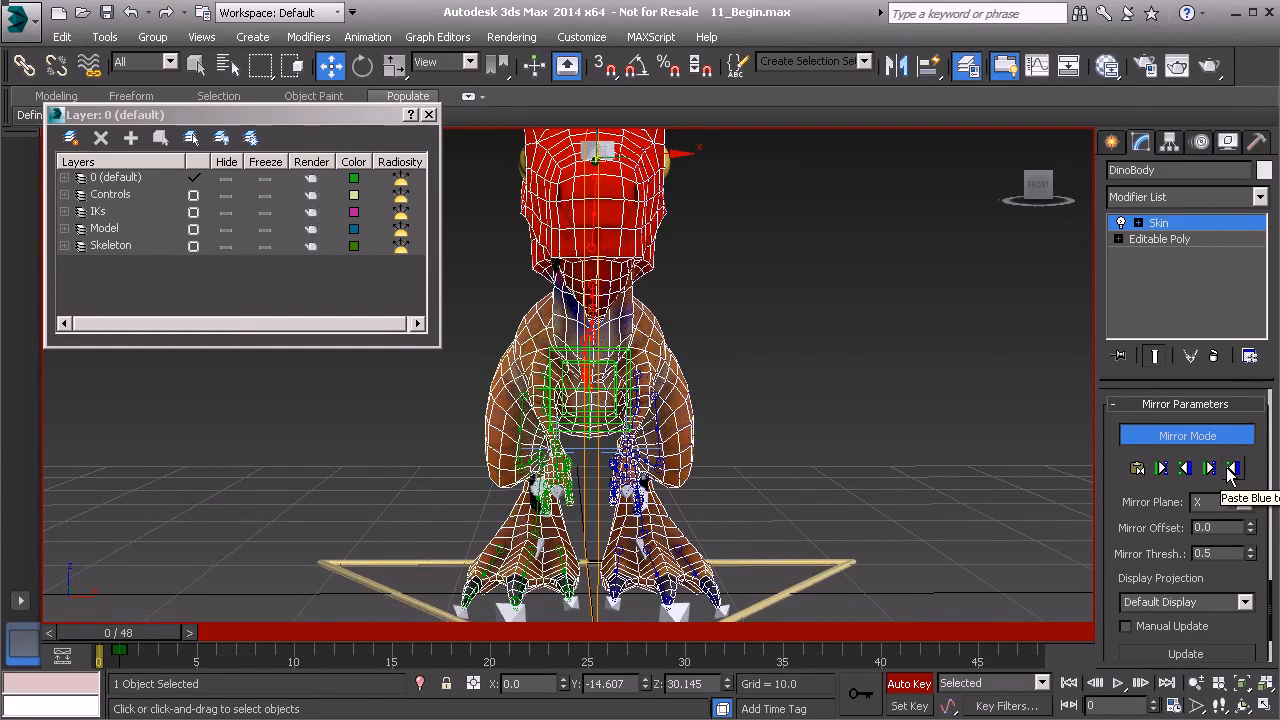
Mirror the vertex weights from the blue side onto the green side, and leave Mirror Mode.
left_click(1231, 469)
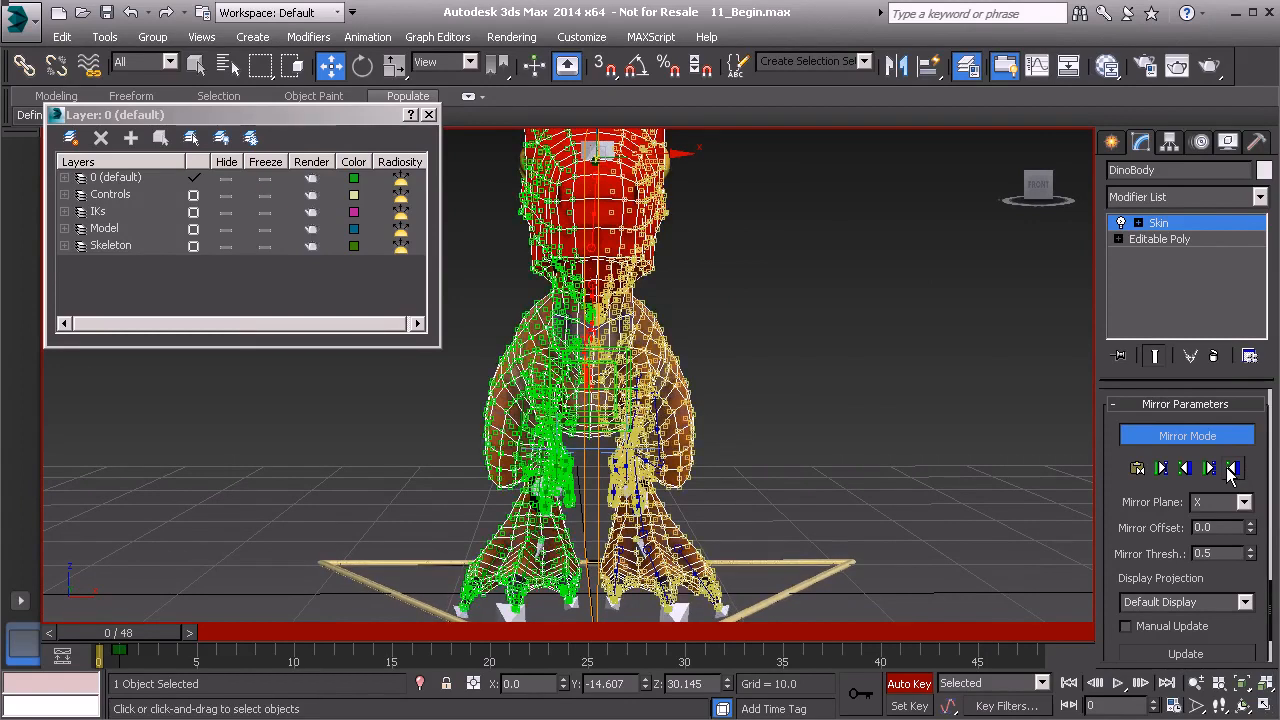
left_click(886, 388)
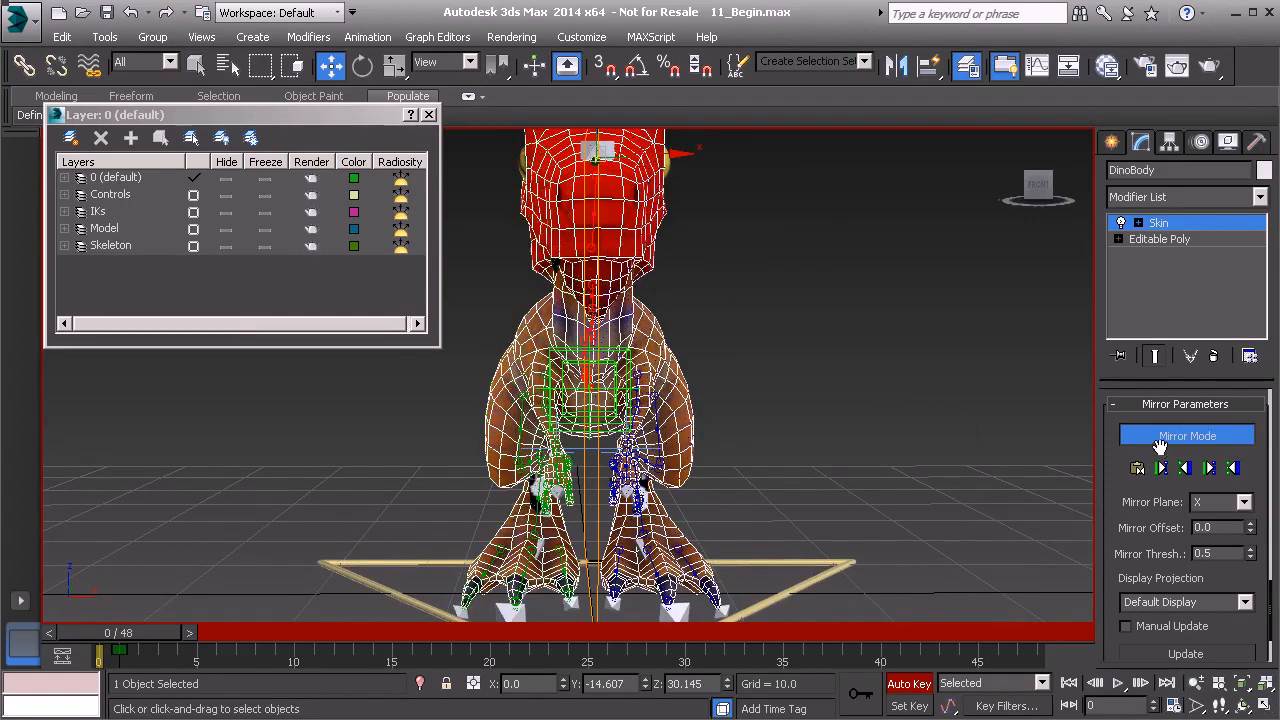
left_click(1172, 437)
Inspect the mirrored neck weights by scrubbing to frame 12 and back to frame 0, and look over the whole dinosaur.
middle_click_drag(897, 434, 753, 418, "alt")
scroll(680, 398, "up", 4)
middle_click_drag(651, 357, 196, 602)
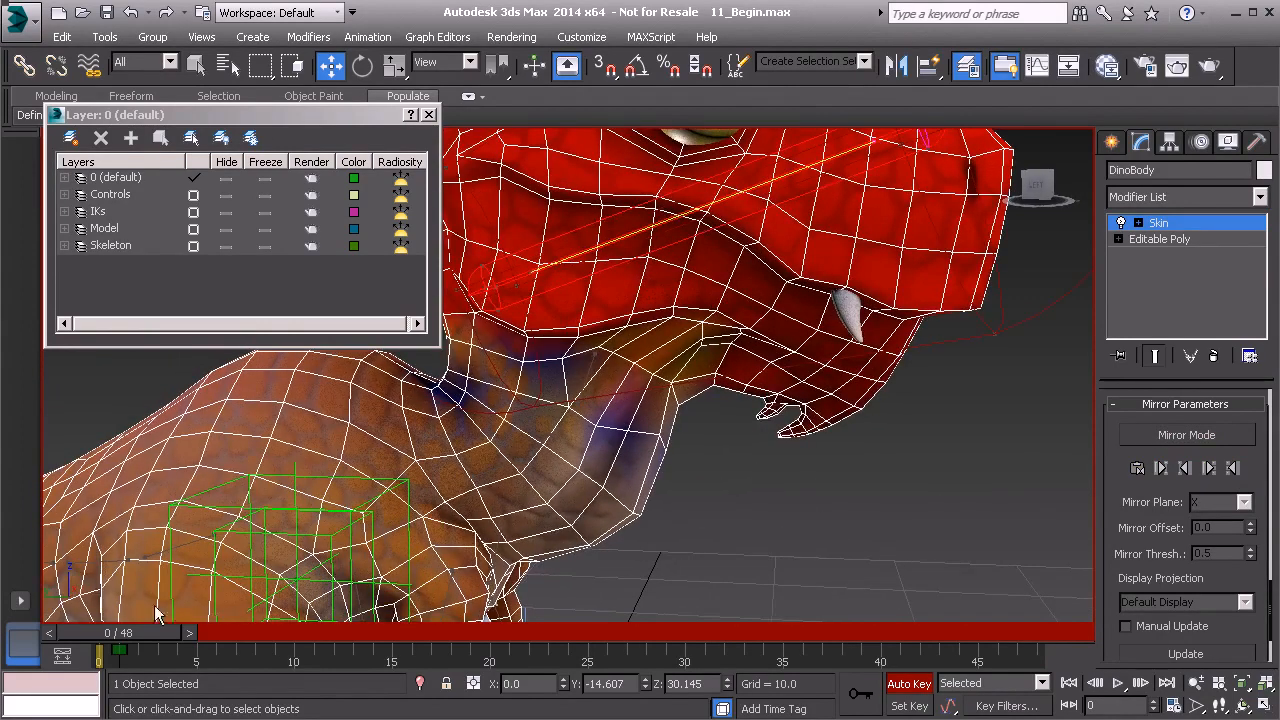
left_click_drag(137, 640, 437, 625)
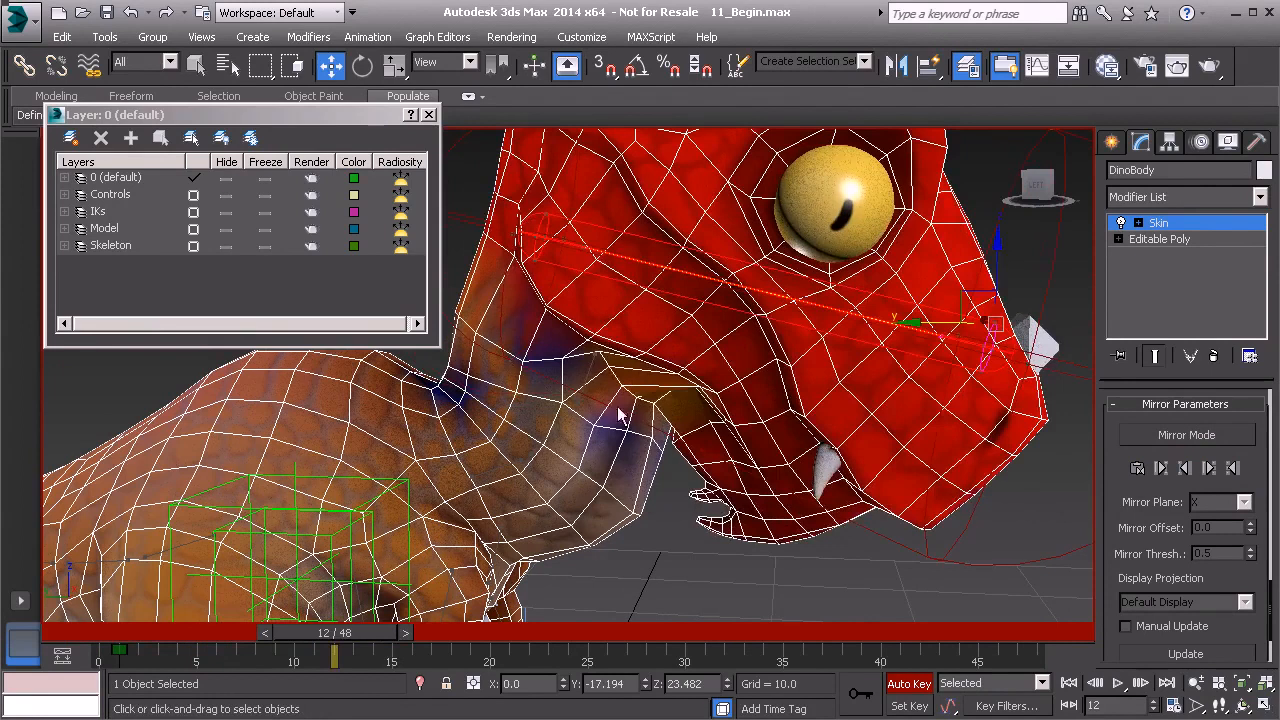
left_click_drag(316, 638, 120, 633)
key("w")
middle_click_drag(784, 307, 721, 389, "alt")
middle_click_drag(657, 343, 590, 334)
scroll(789, 392, "down", 4)
middle_click_drag(789, 392, 807, 389, "alt")
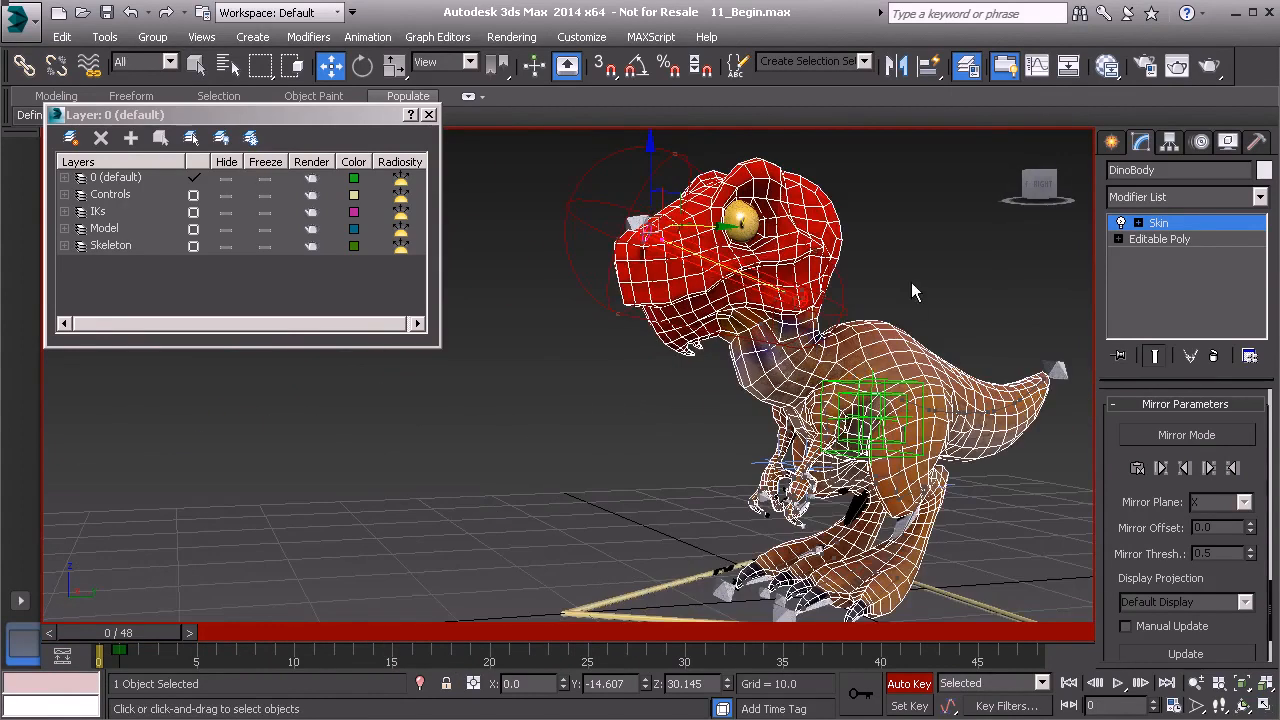
Exit envelope editing on the dinosaur's Skin modifier, scrub the animation to check the deformation, and return to frame 0.
middle_click_drag(921, 327, 806, 317)
left_click(1190, 224)
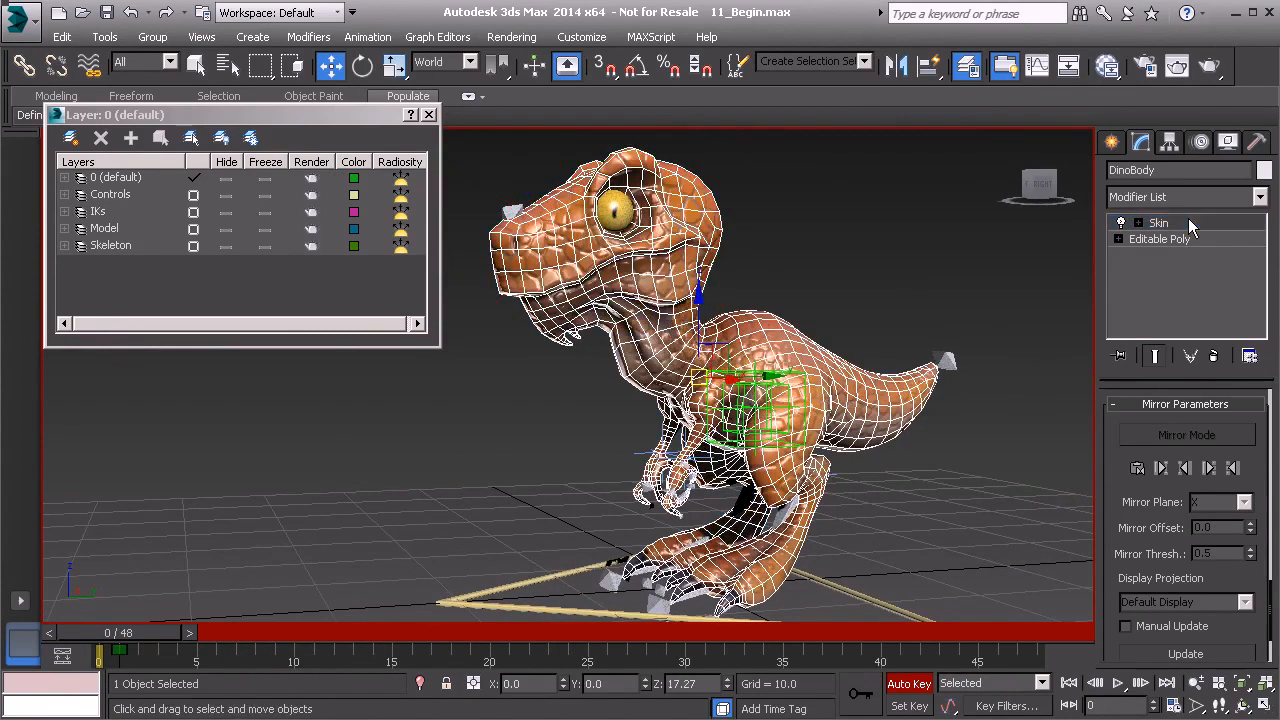
left_click_drag(135, 633, 90, 640)
key("w")
Save the Skin modifier's envelopes to the scenes folder as Rexy_Weights in the .env format.
scroll(1107, 553, "down", 3)
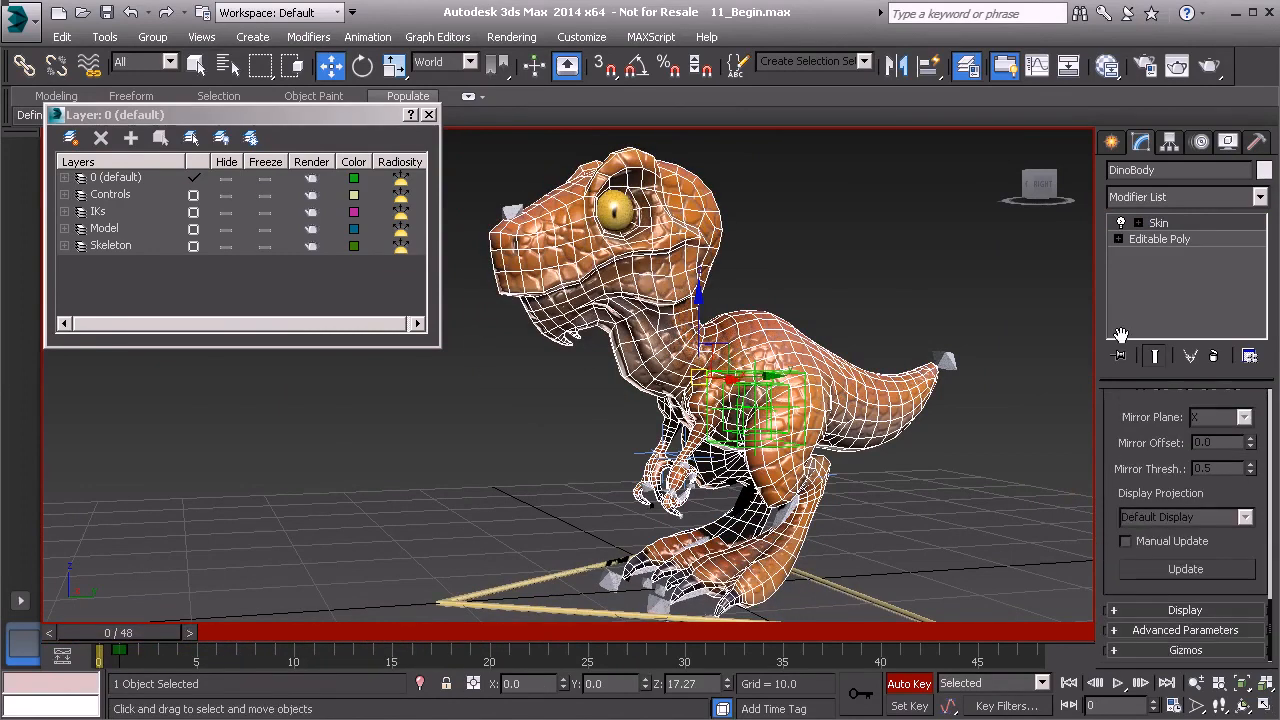
left_click(1184, 630)
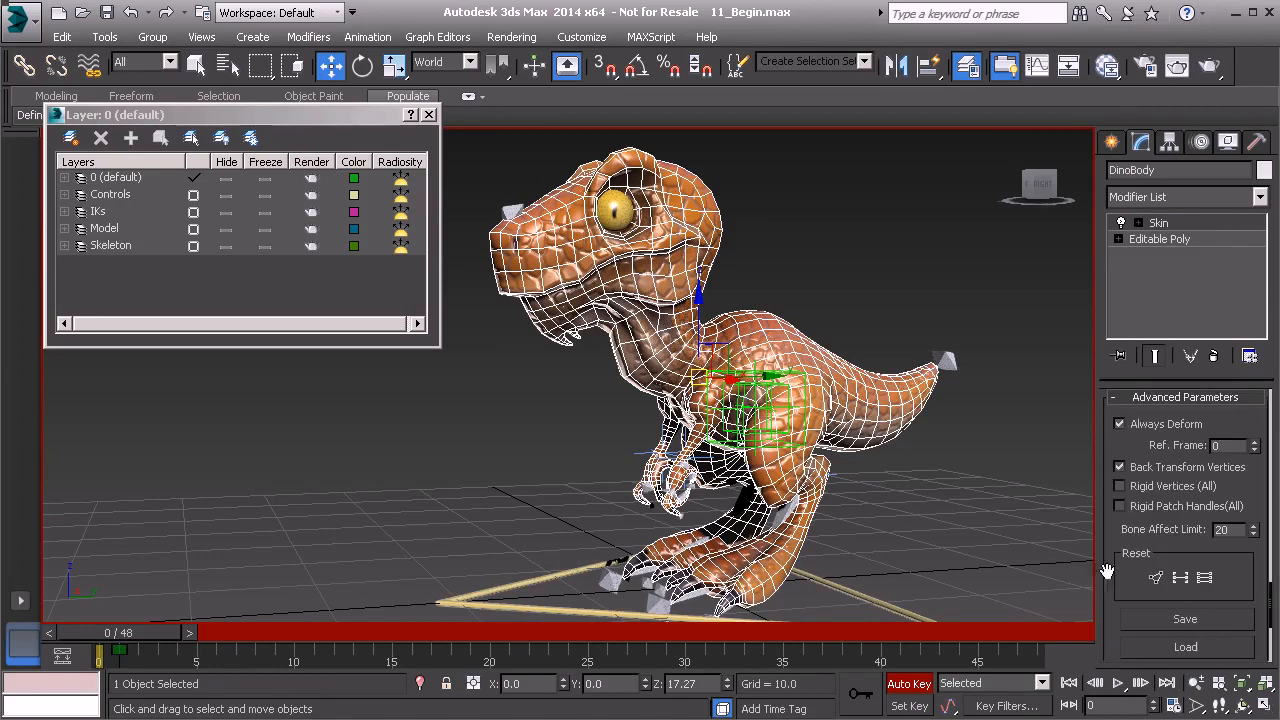
left_click(1171, 620)
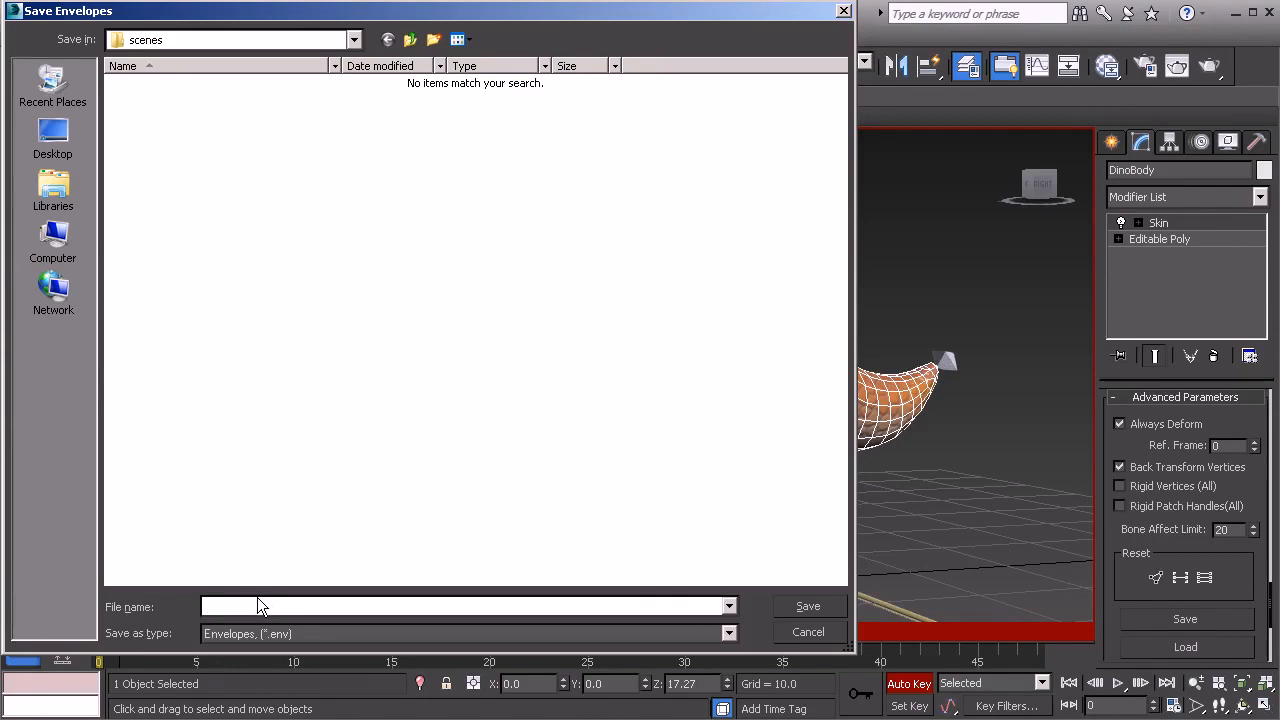
type("Rexy_Weights")
left_click(826, 608)
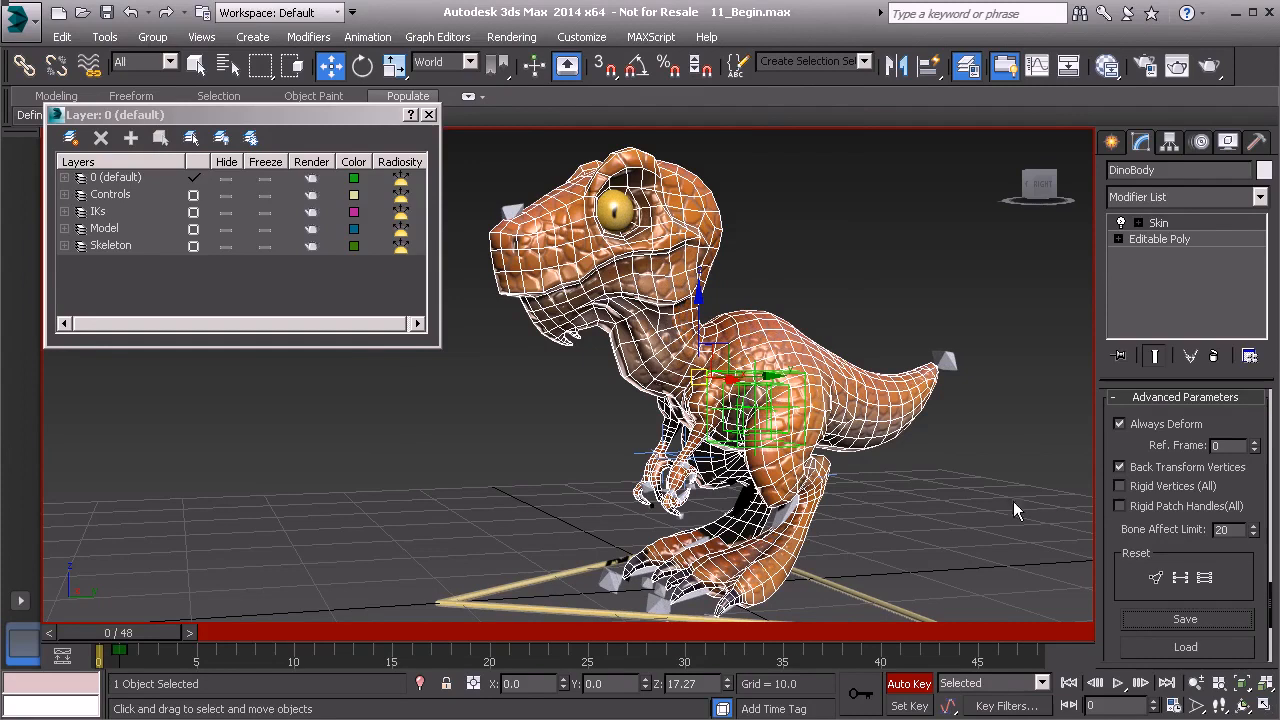
Load the skin envelopes from Rexy_Weights.env, accepting the matching current and incoming bone lists.
left_click(1190, 647)
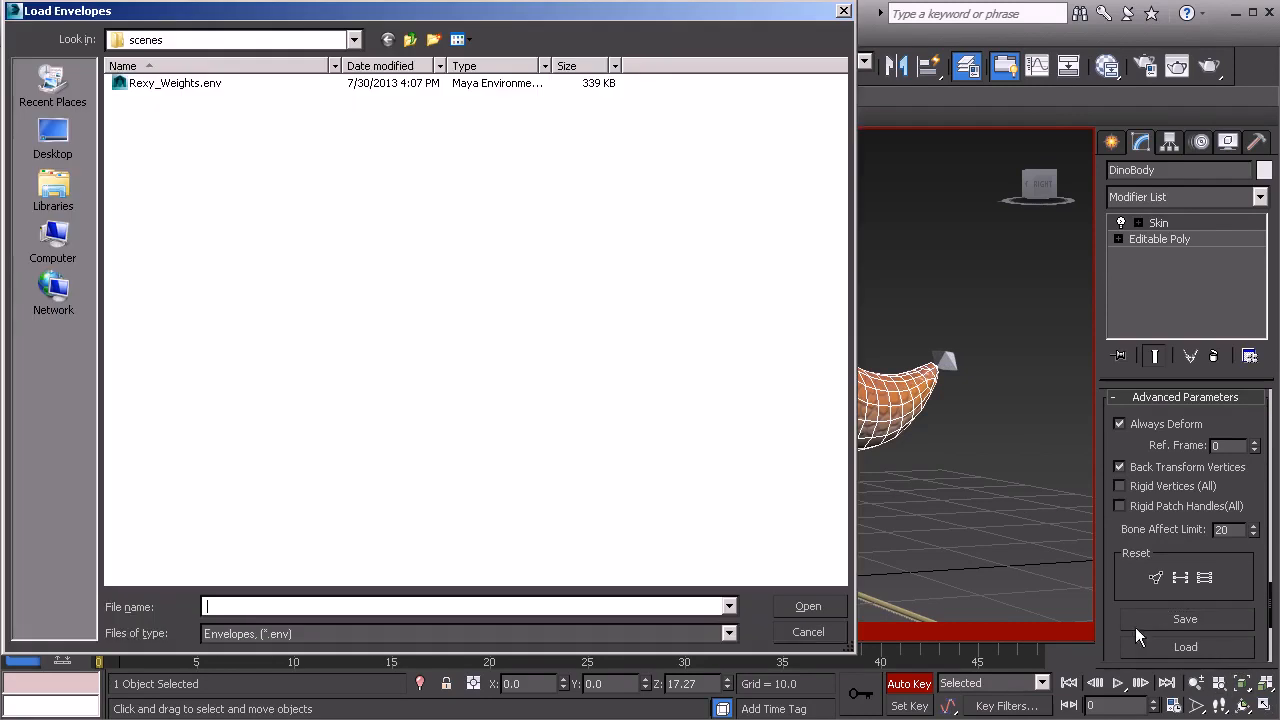
left_click(195, 85)
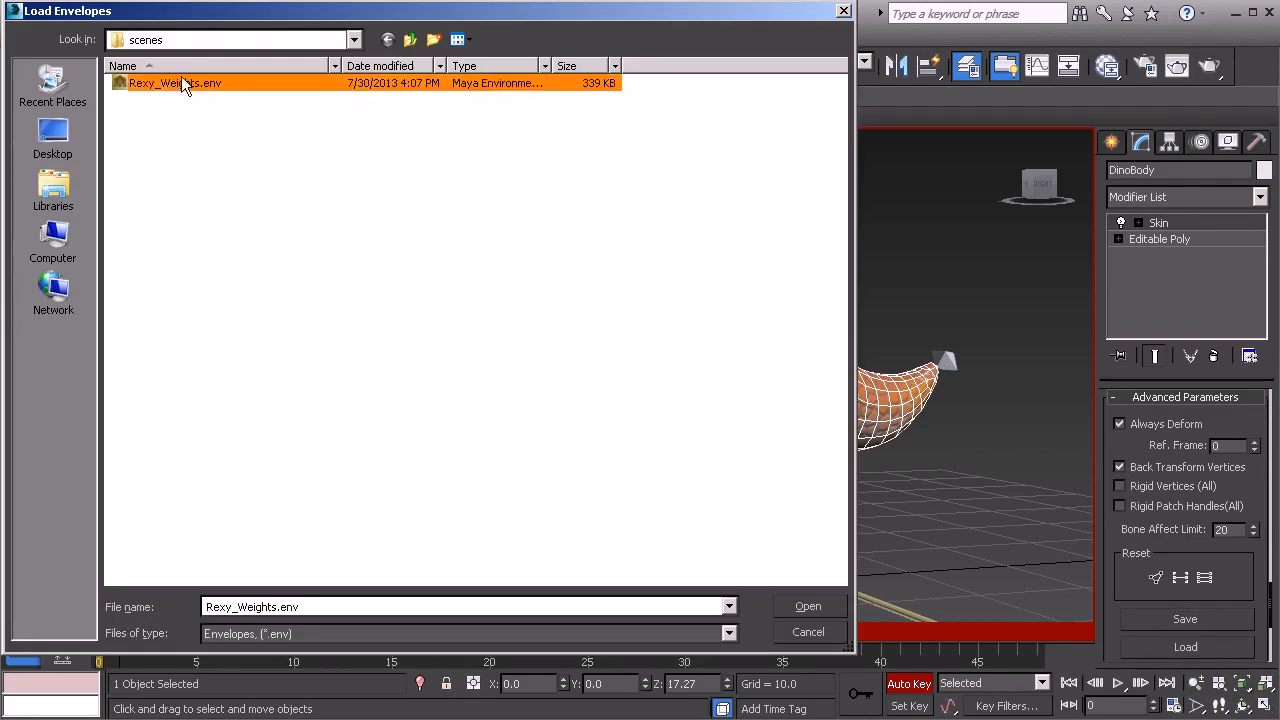
left_click(806, 607)
left_click_drag(296, 25, 639, 111)
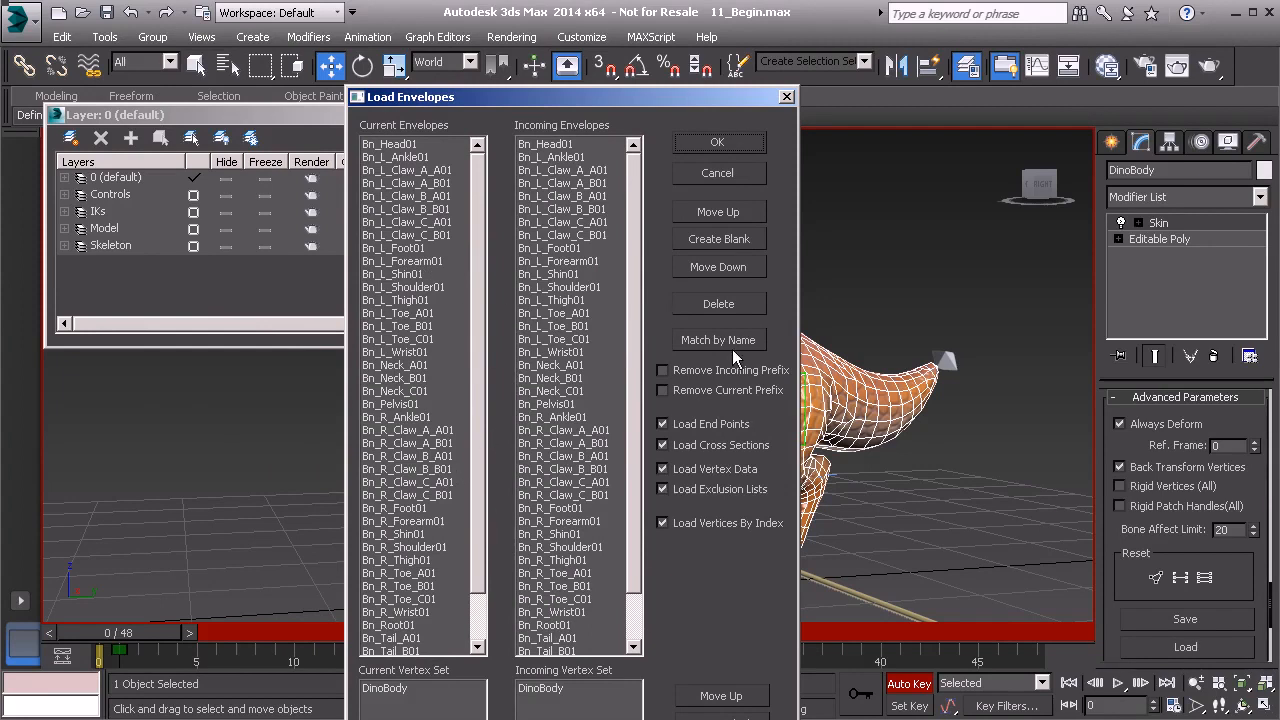
left_click(720, 147)
Check the dinosaur's deformation with the loaded weights by scrubbing the animation, return to frame 0, and look over the model.
left_click_drag(168, 632, 93, 650)
key("w")
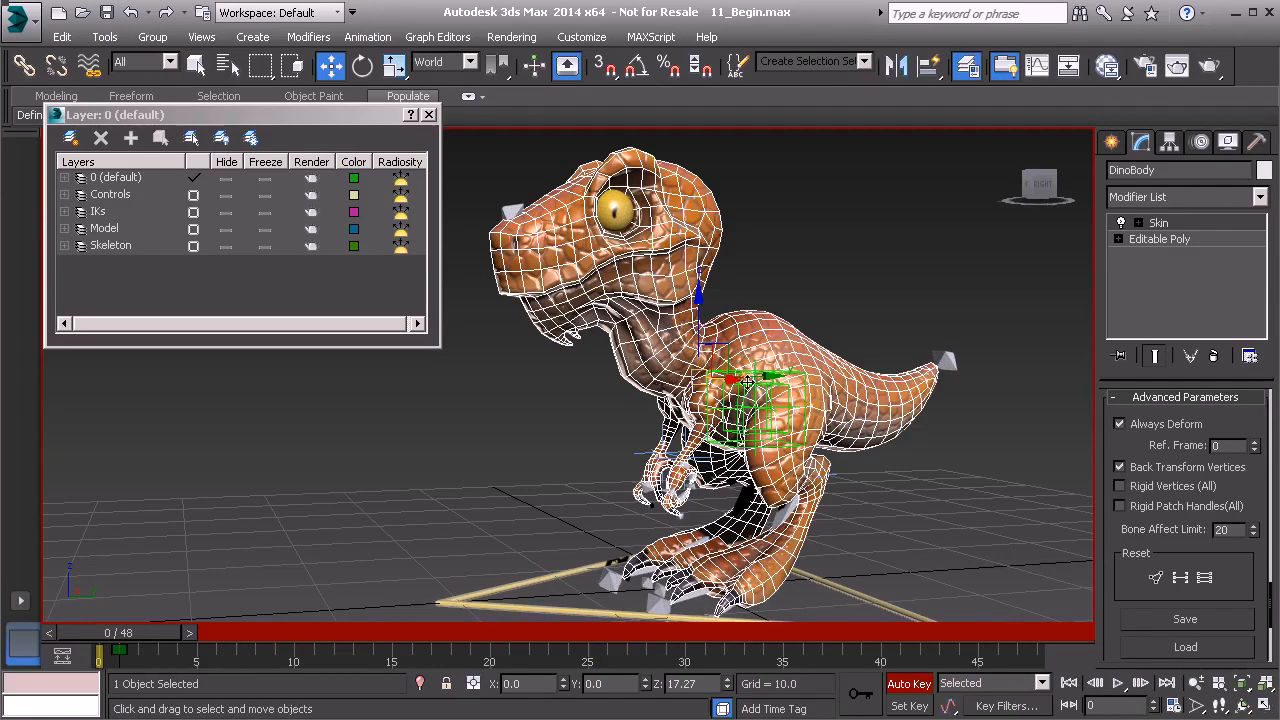
middle_click_drag(732, 318, 650, 322)
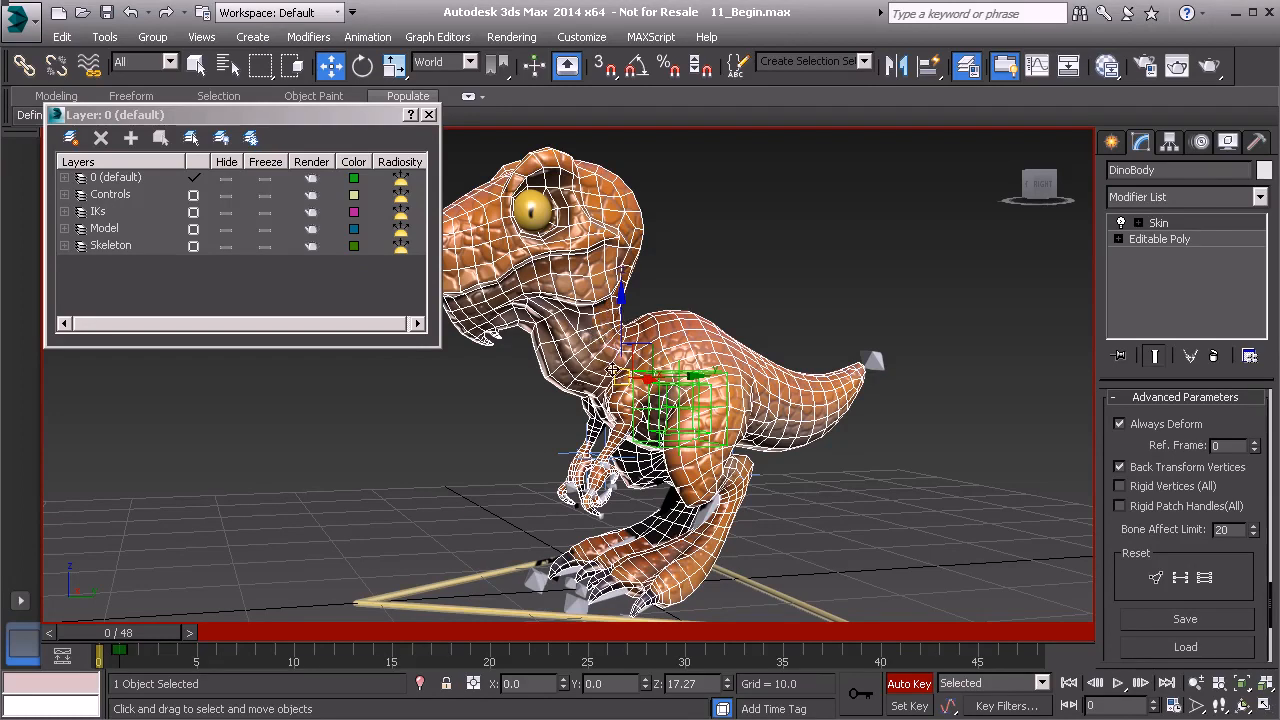
middle_click_drag(679, 368, 803, 422, "alt")
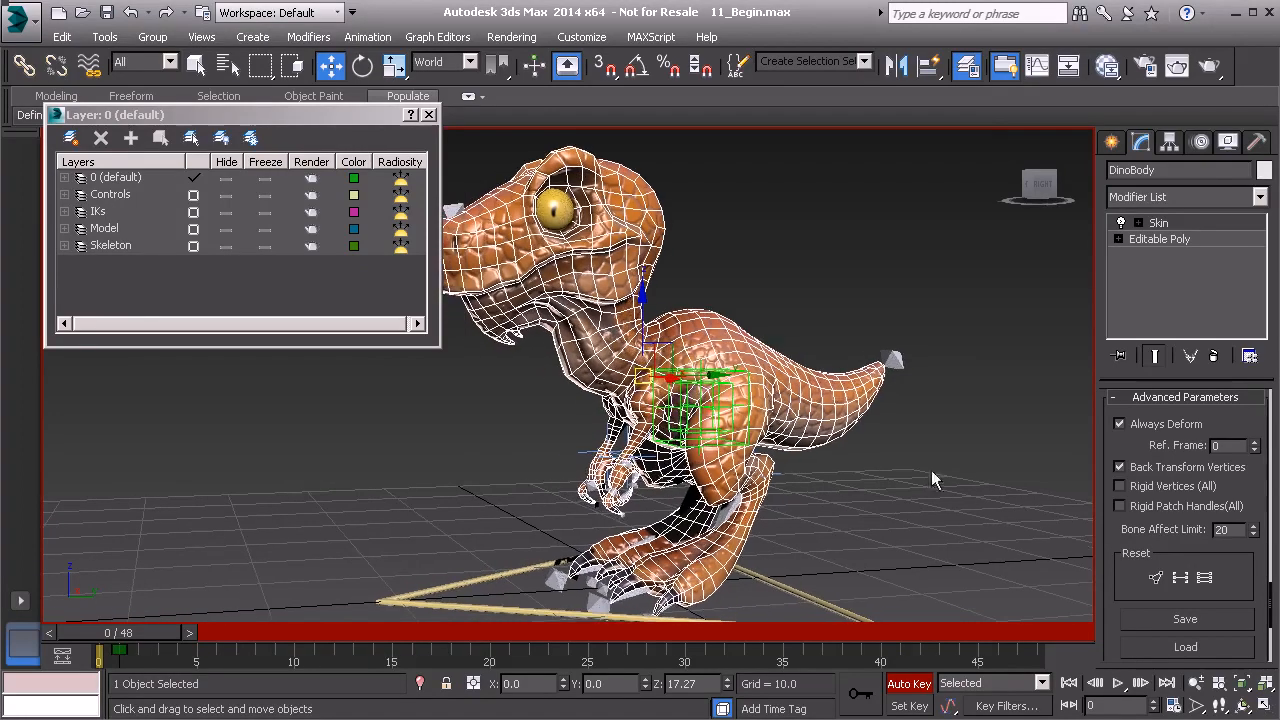